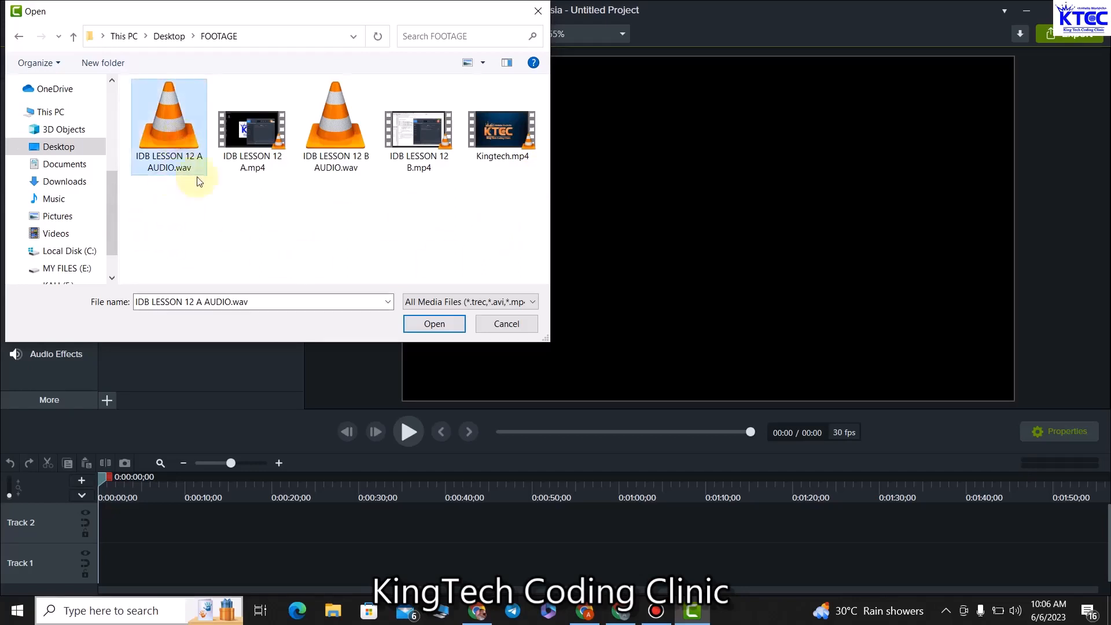
# Look over the audio and video files available in the FOOTAGE folder.
pyautogui.click(330, 136)
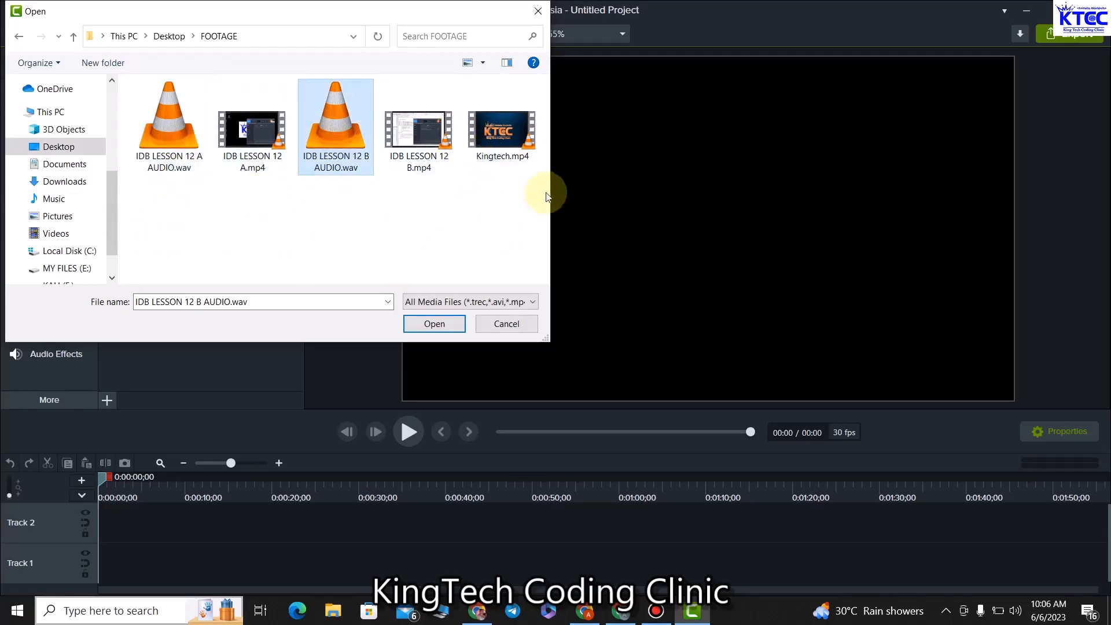
pyautogui.click(511, 152)
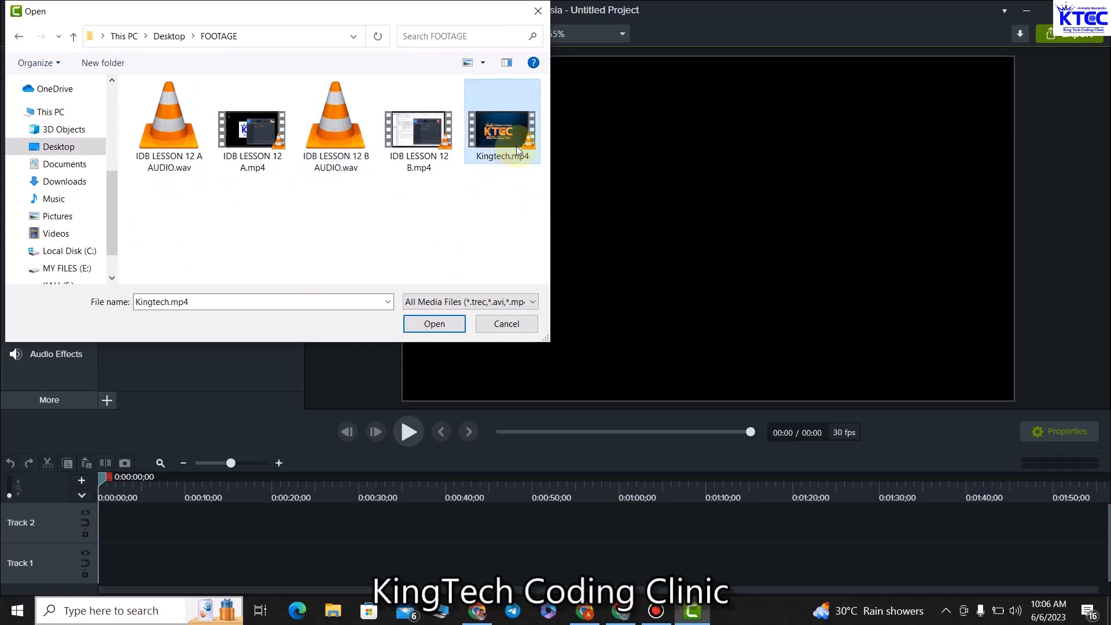
pyautogui.click(418, 139)
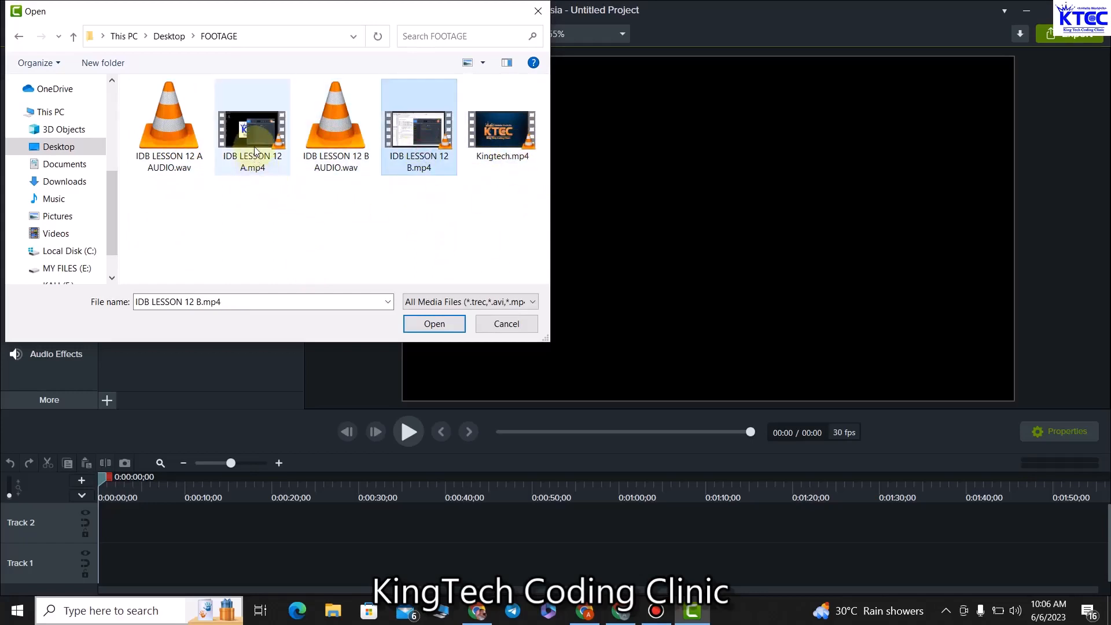
pyautogui.click(255, 151)
pyautogui.click(422, 156)
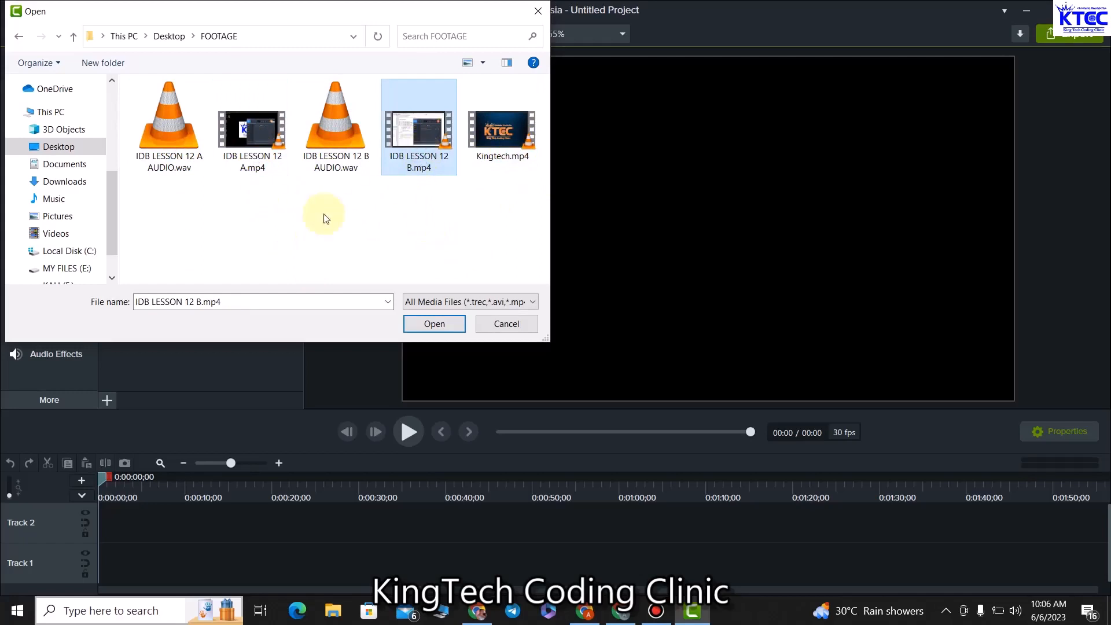
pyautogui.click(262, 171)
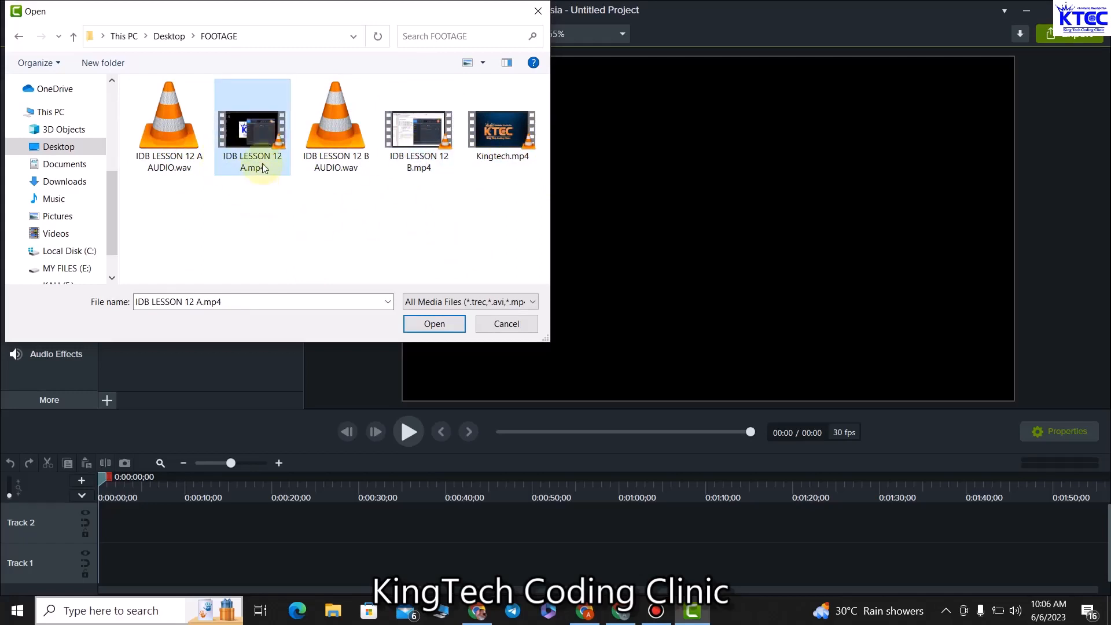
pyautogui.click(441, 157)
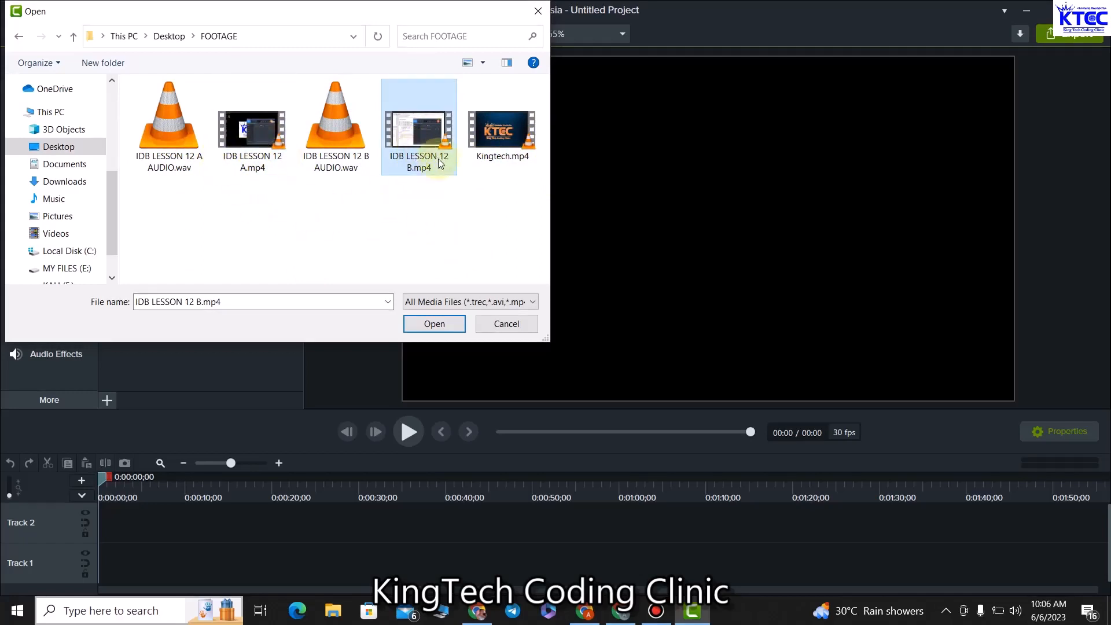
pyautogui.click(343, 163)
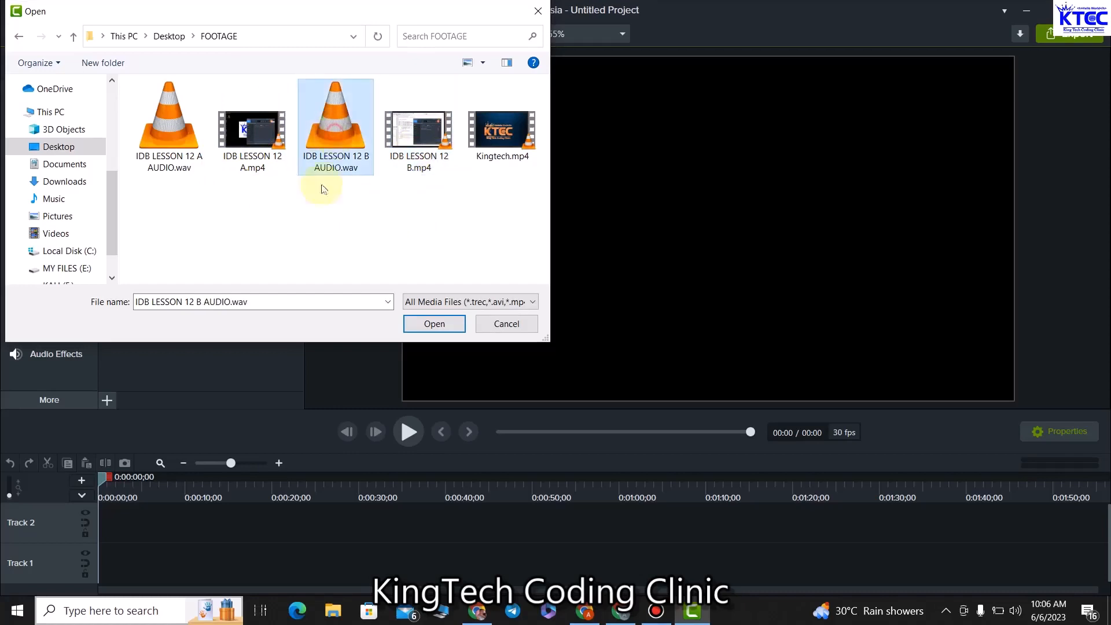
pyautogui.click(171, 123)
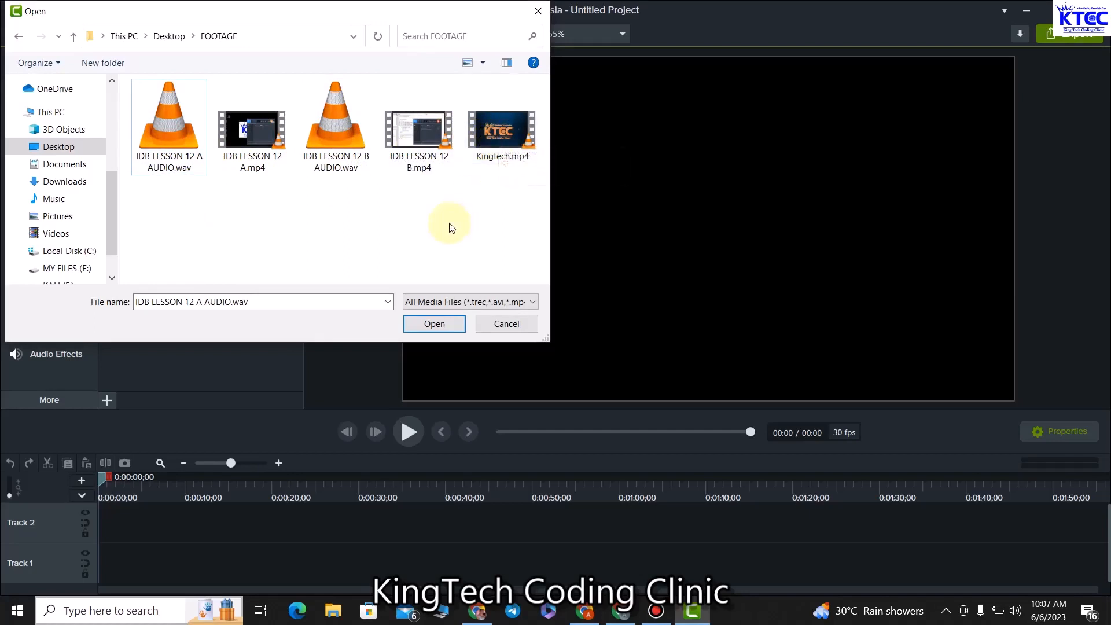
# Import all five files from the FOOTAGE folder, both lesson videos, both lesson audio files and Kingtech.mp4, into the media bin.
pyautogui.click(182, 134)
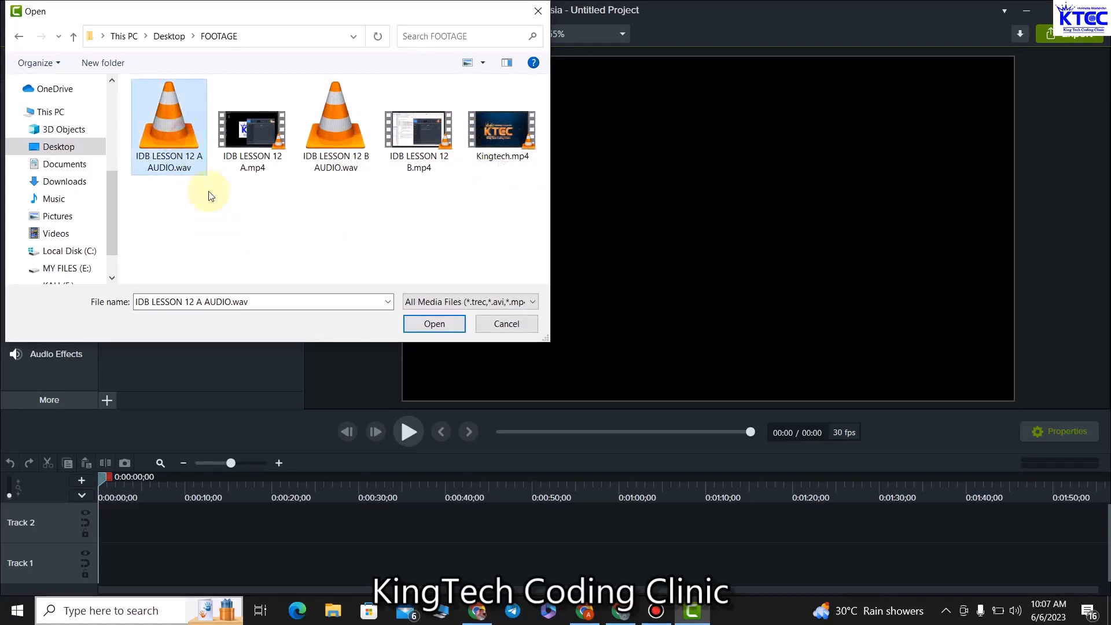
pyautogui.keyDown('ctrl'); pyautogui.click(262, 139); pyautogui.keyUp('ctrl')
pyautogui.keyDown('ctrl'); pyautogui.click(337, 141); pyautogui.keyUp('ctrl')
pyautogui.keyDown('ctrl'); pyautogui.click(428, 140); pyautogui.keyUp('ctrl')
pyautogui.keyDown('ctrl'); pyautogui.click(495, 130); pyautogui.keyUp('ctrl')
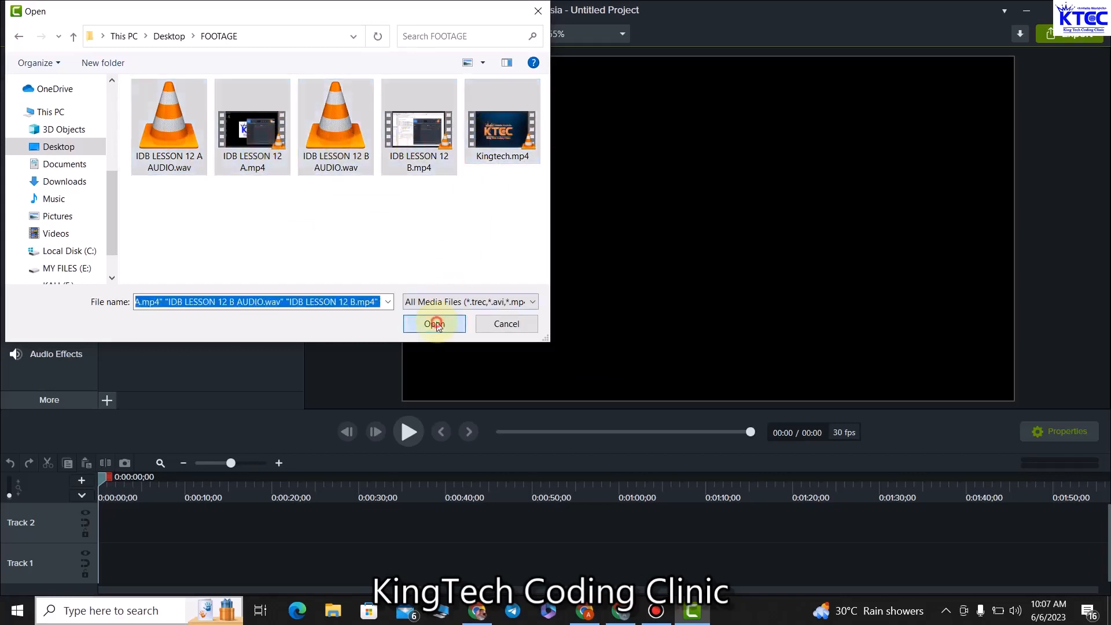
pyautogui.click(434, 323)
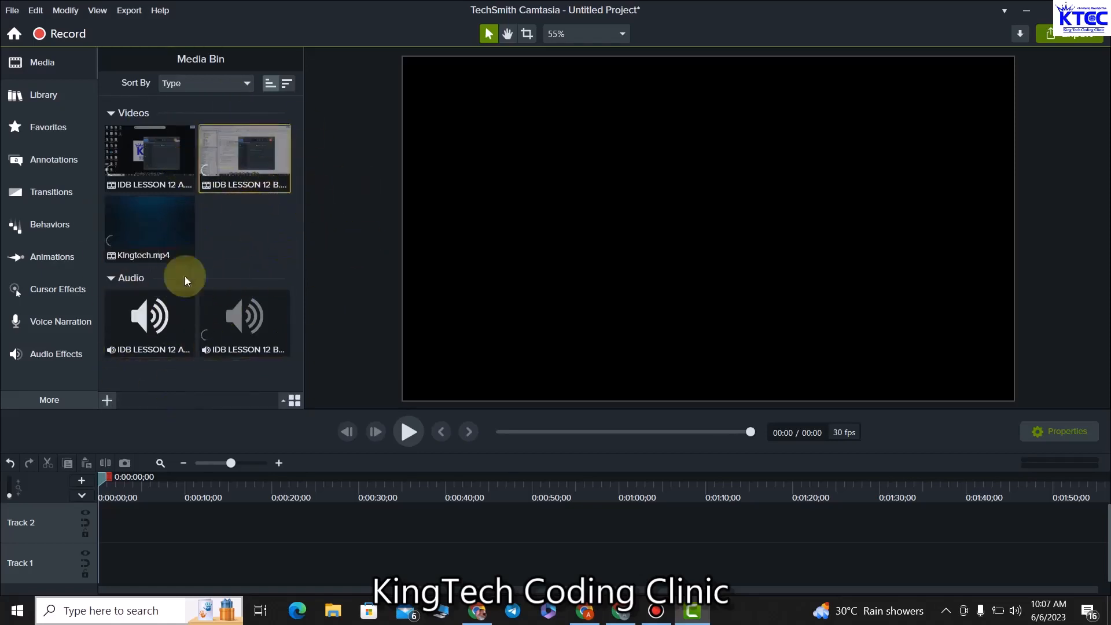
# Import the image KTCC ID LOGO.jpg from the Desktop folder into the media bin.
pyautogui.click(107, 400)
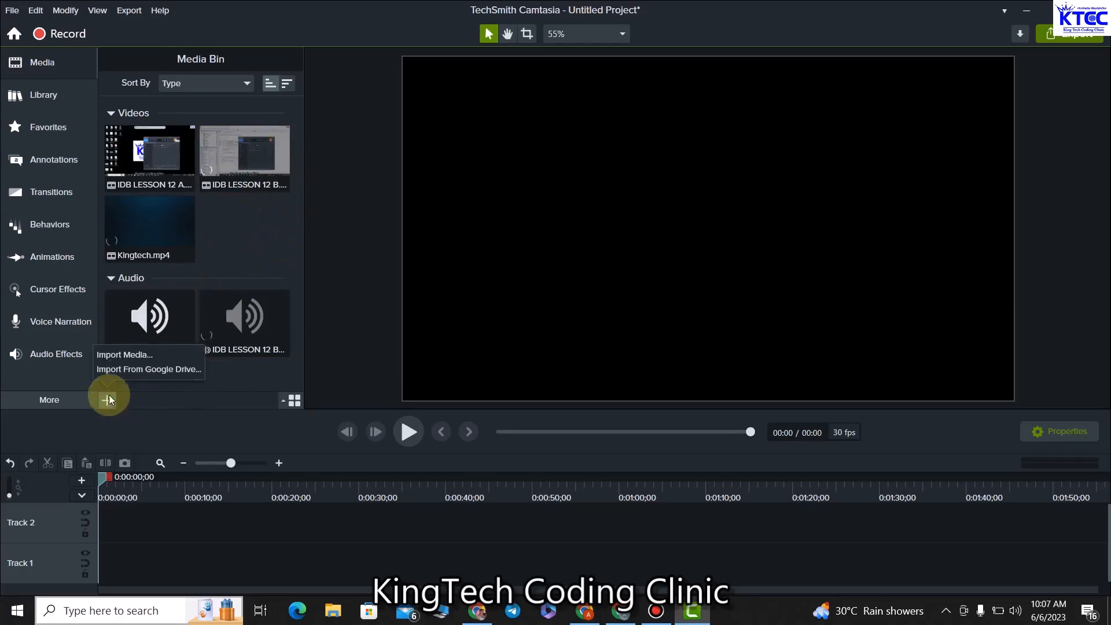
pyautogui.click(129, 360)
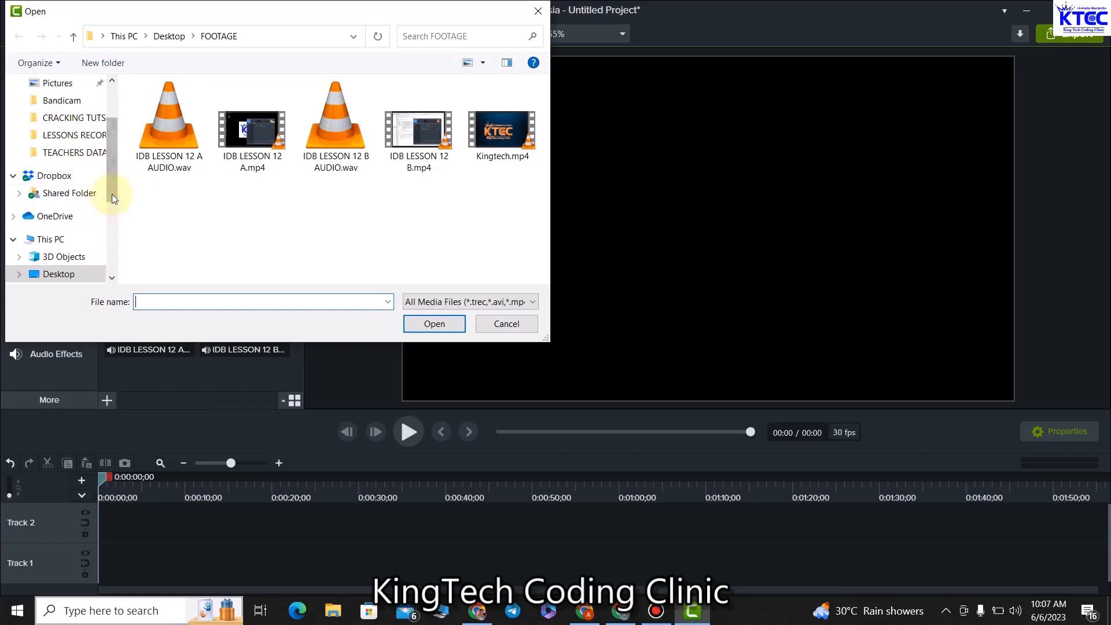
pyautogui.moveTo(113, 192); pyautogui.dragTo(115, 230)
pyautogui.click(58, 165)
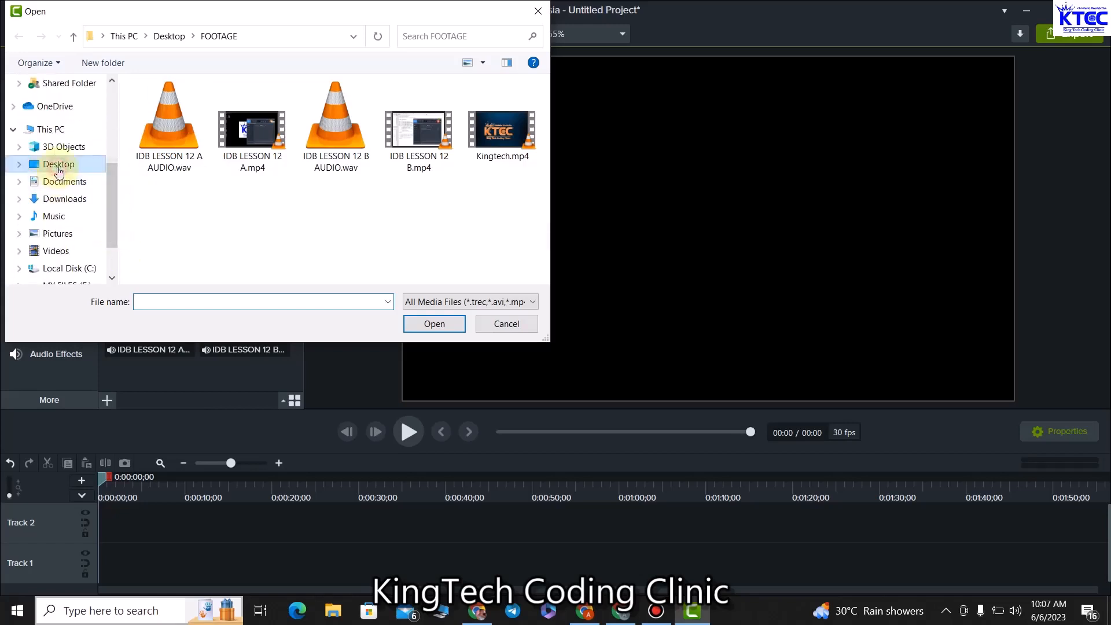
pyautogui.scroll(-2, 285, 216)
pyautogui.click(273, 255)
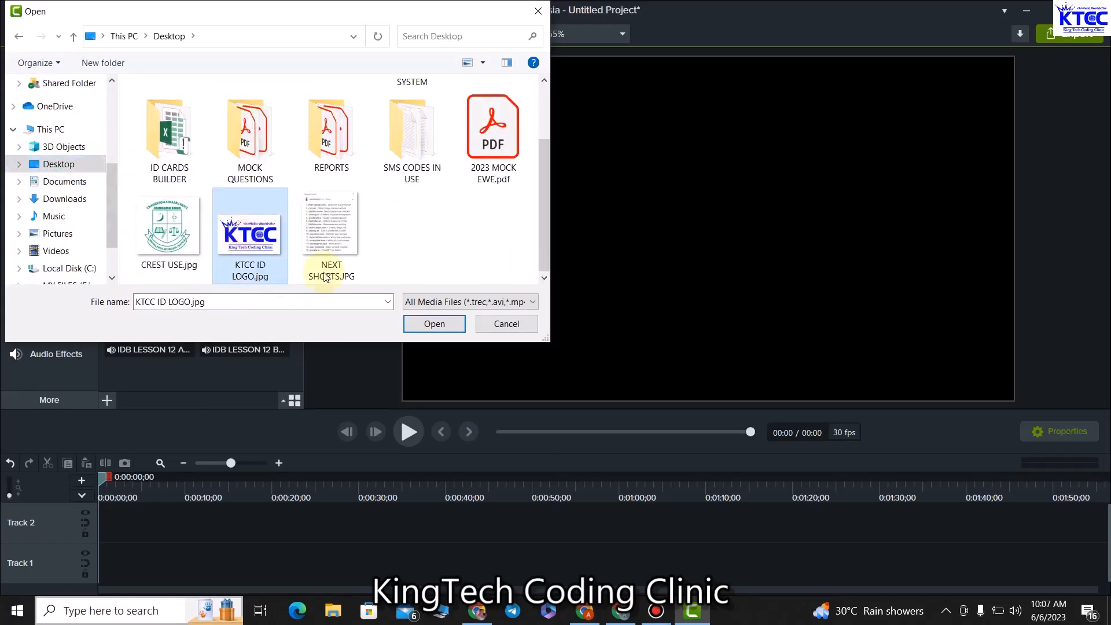
pyautogui.click(434, 324)
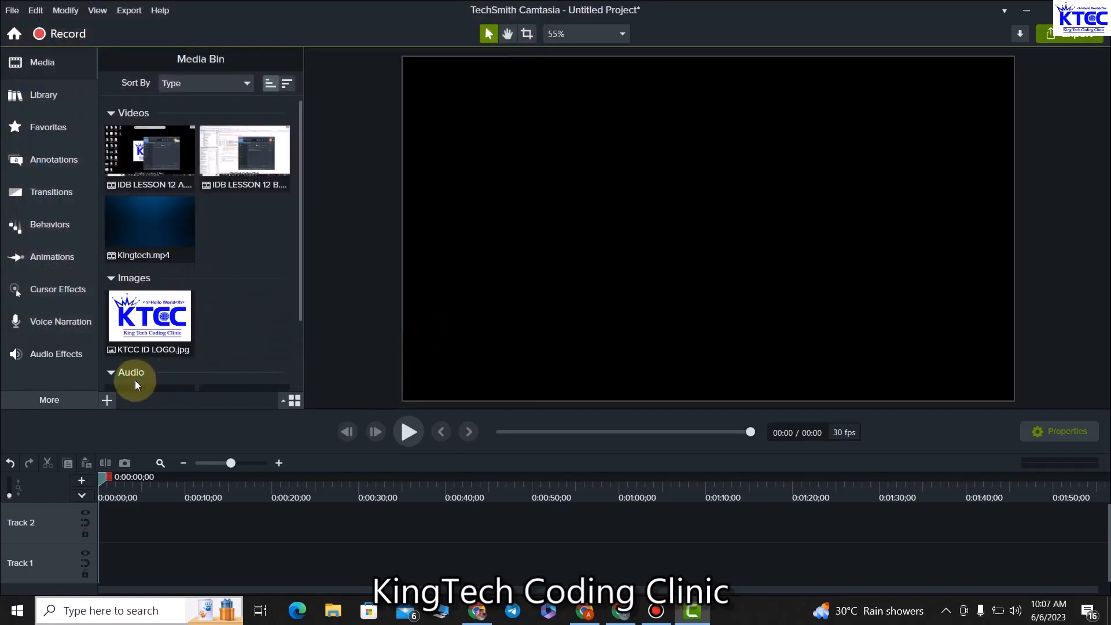
# Place the Kingtech.mp4 clip at the very start of Track 2 and preview its playback.
pyautogui.scroll(-3, 190, 310)
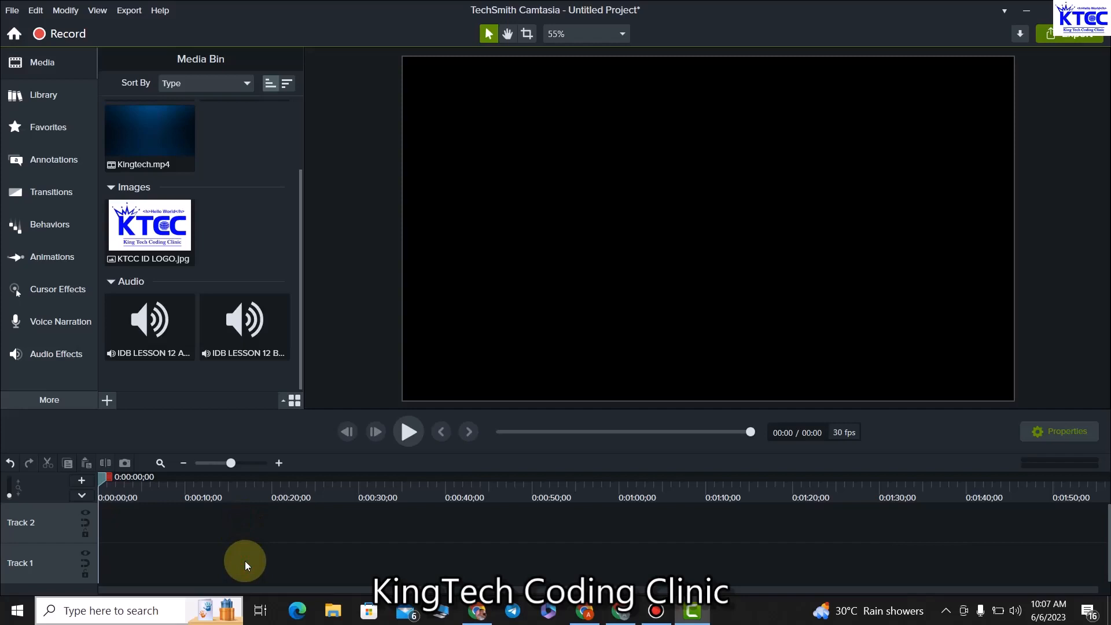
pyautogui.moveTo(301, 196); pyautogui.dragTo(308, 120)
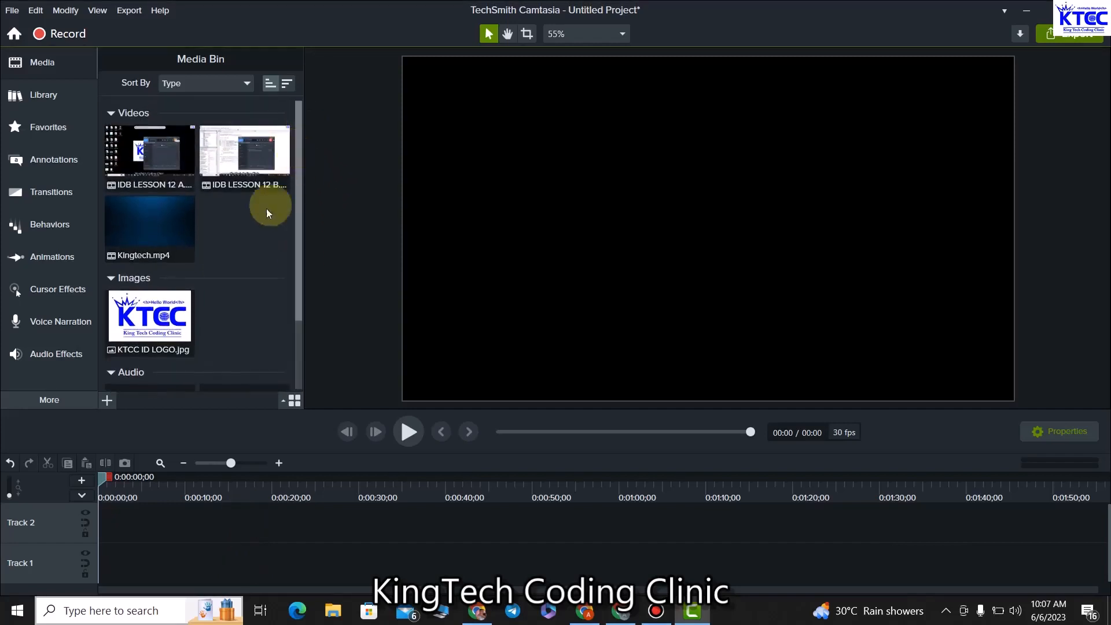
pyautogui.scroll(-1, 223, 276)
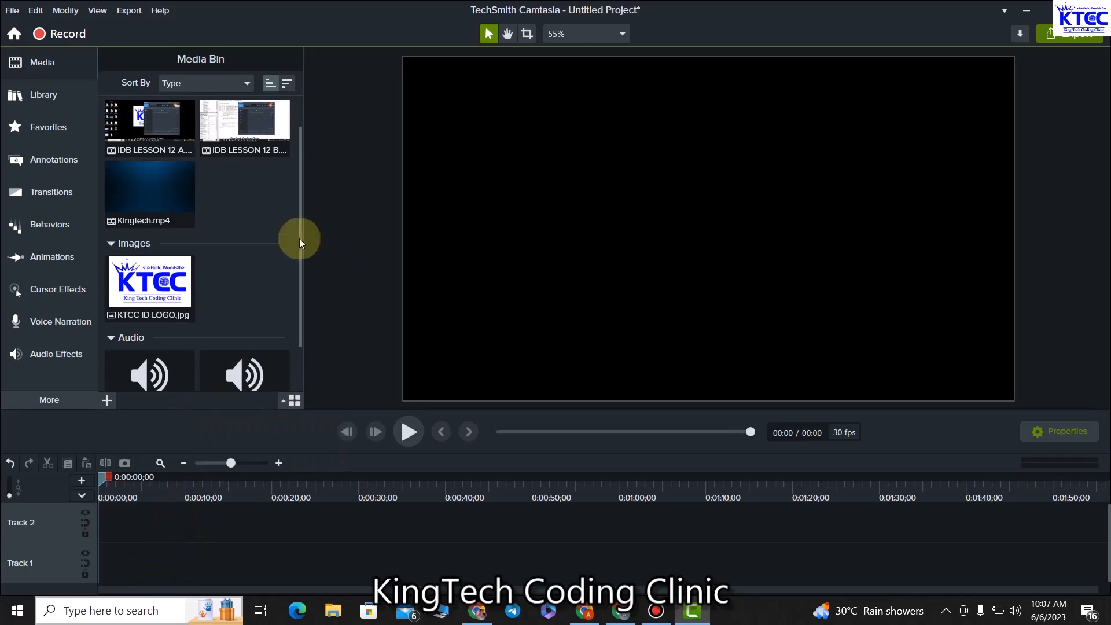
pyautogui.scroll(1, 307, 199)
pyautogui.scroll(-3, 298, 283)
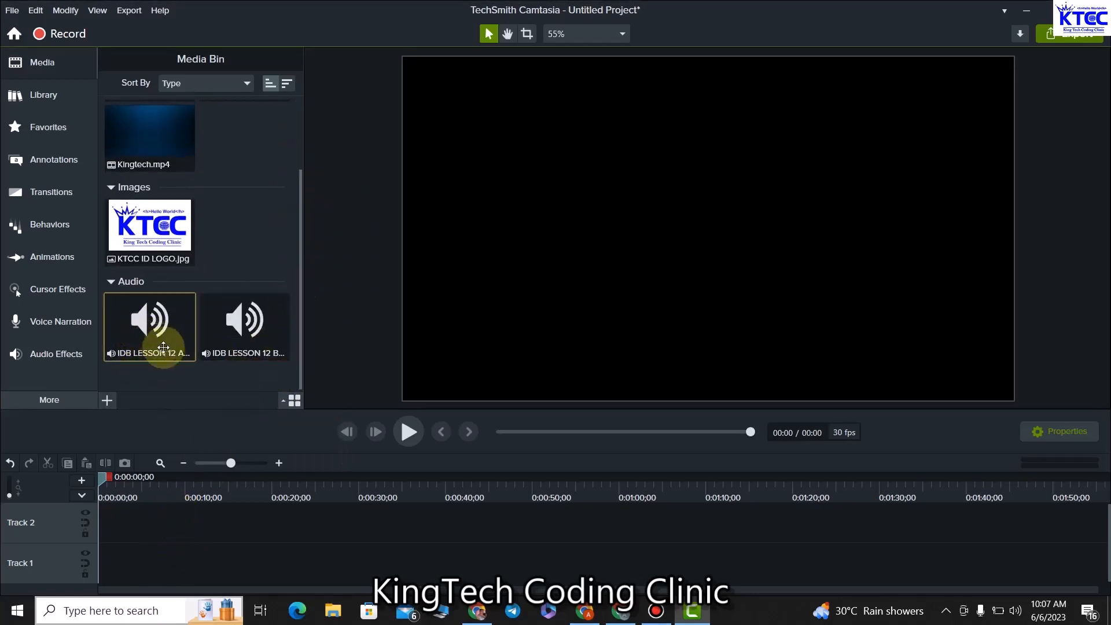
pyautogui.moveTo(299, 246); pyautogui.dragTo(308, 144)
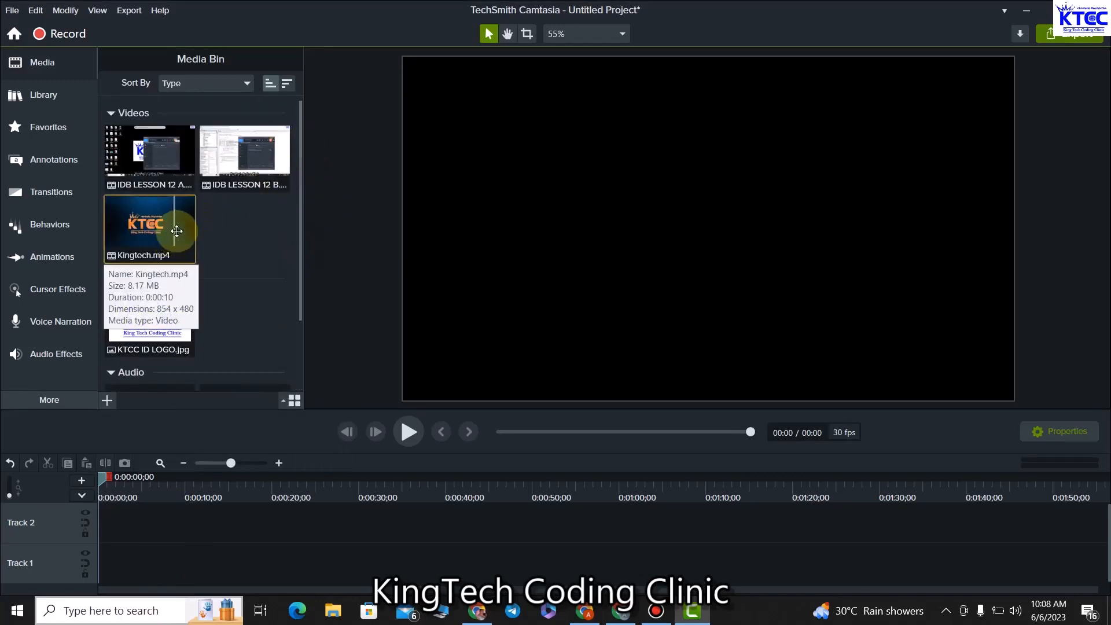
pyautogui.moveTo(166, 225); pyautogui.dragTo(141, 527)
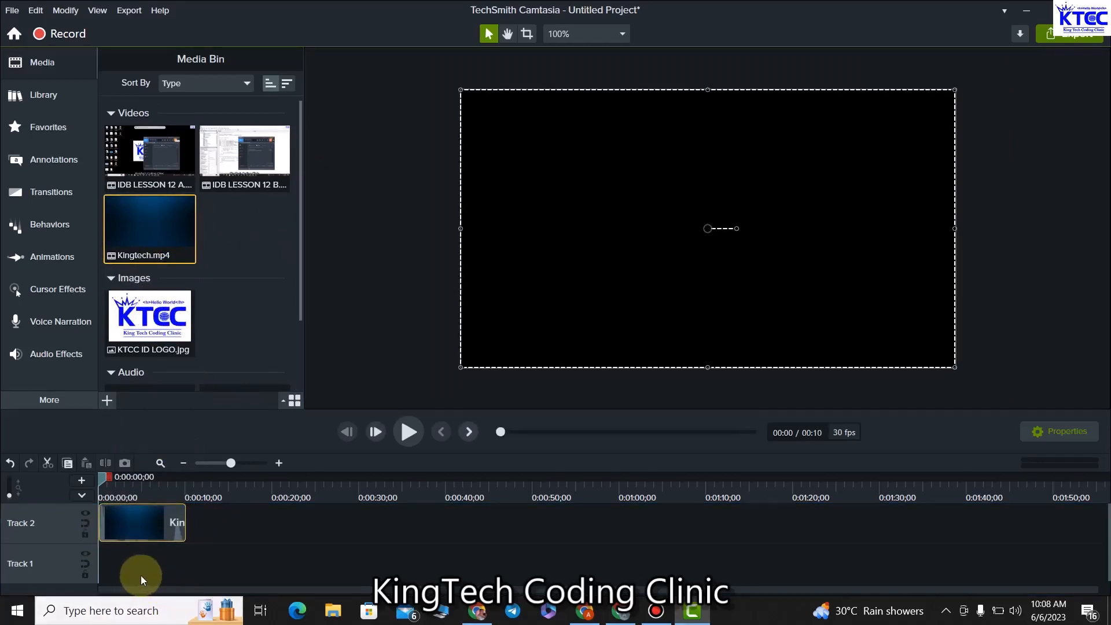
pyautogui.moveTo(153, 523); pyautogui.dragTo(139, 523)
pyautogui.click(410, 433)
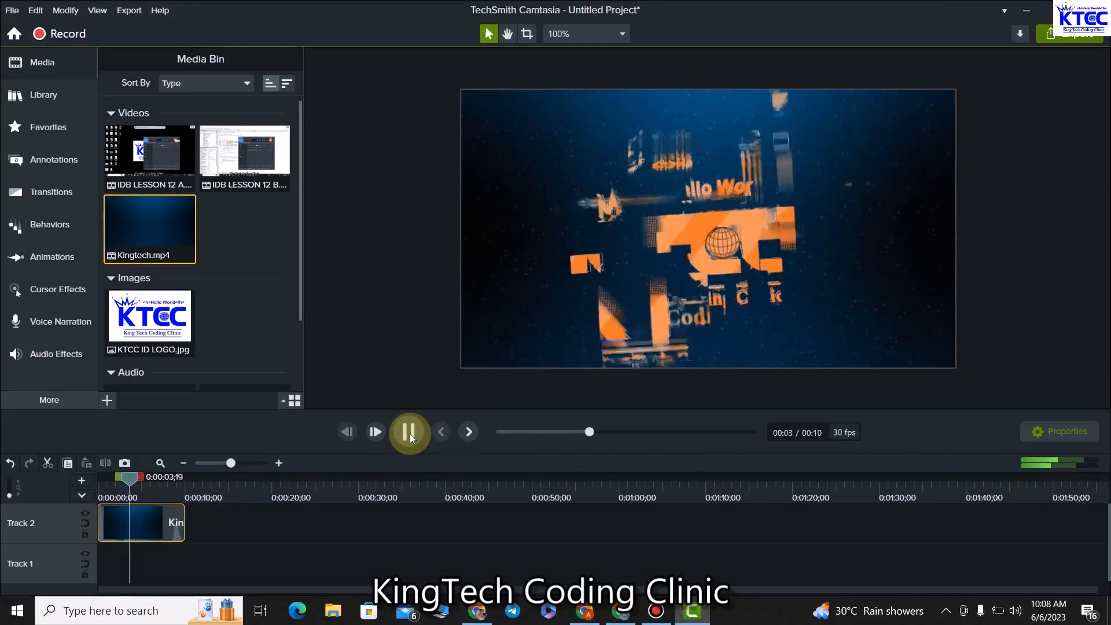
pyautogui.click(410, 433)
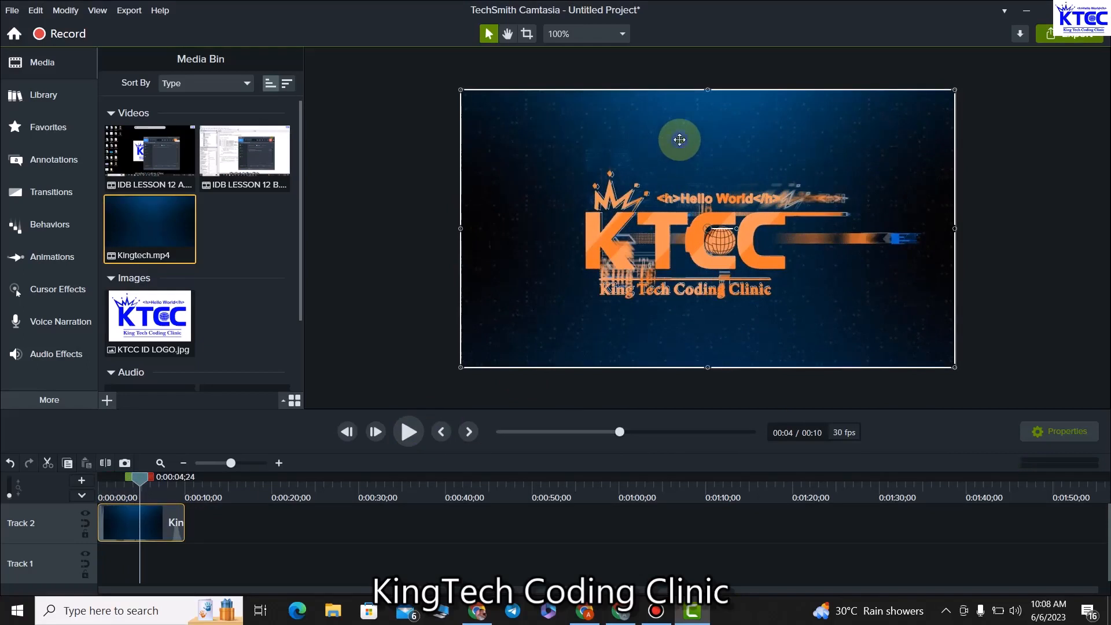
# Set the project canvas dimensions to 1080p HD (1920x1080) and enlarge the Kingtech clip to fill the canvas.
pyautogui.rightClick(679, 139)
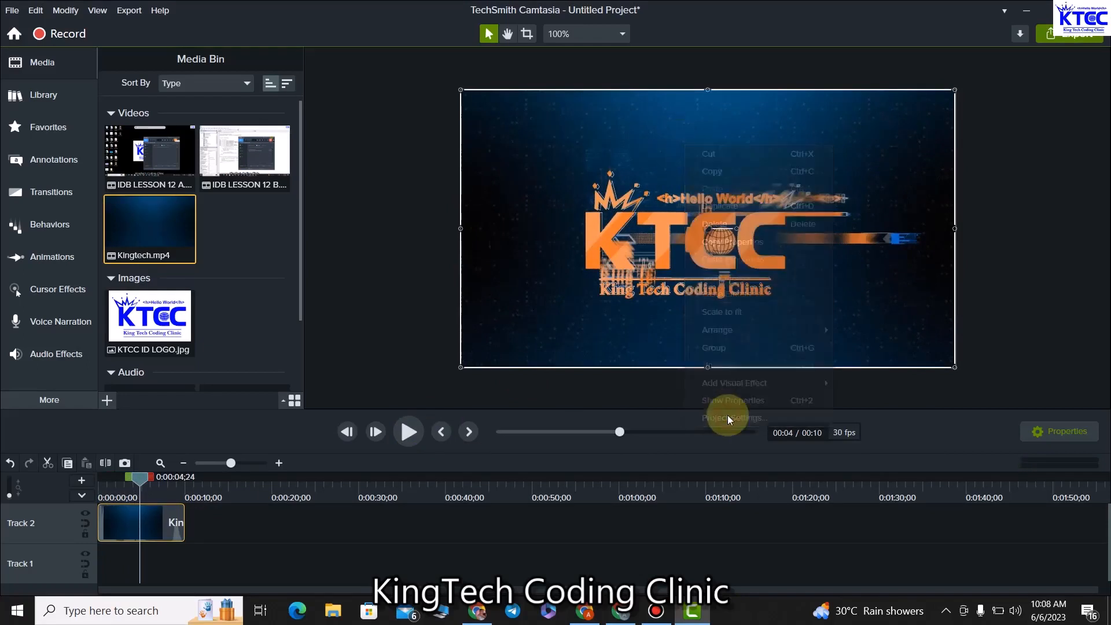
pyautogui.click(728, 417)
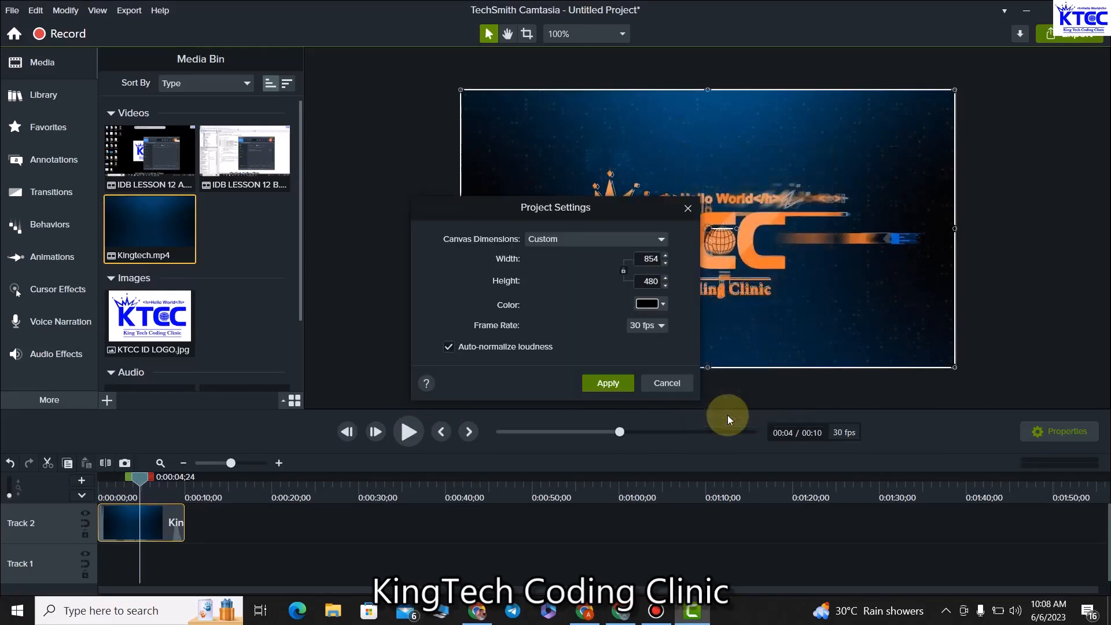
pyautogui.click(662, 237)
pyautogui.moveTo(659, 300); pyautogui.dragTo(658, 266)
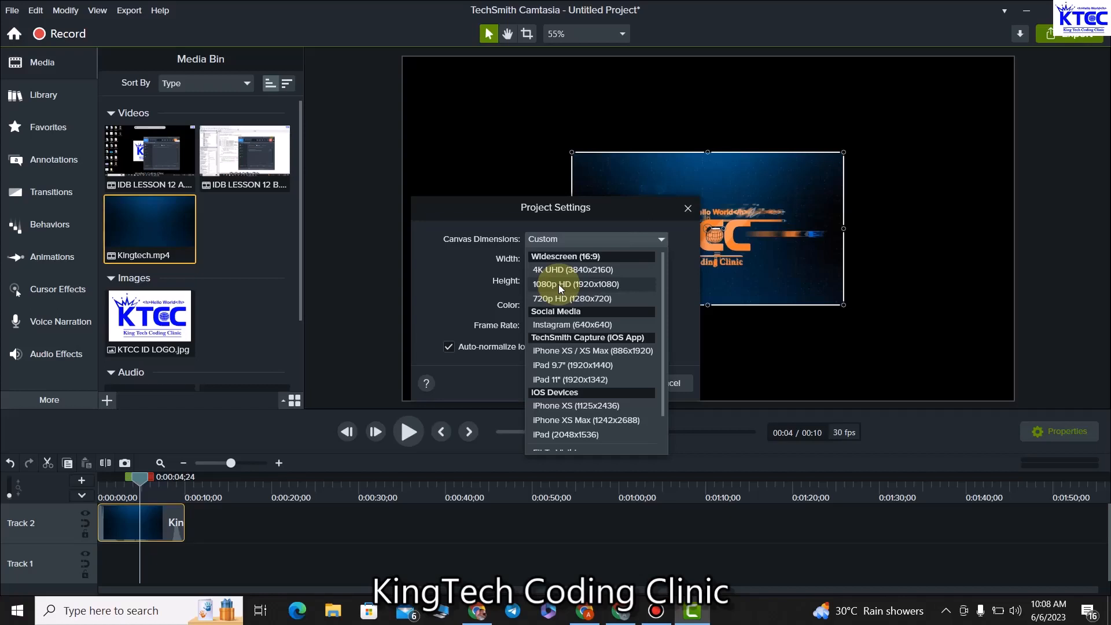
pyautogui.click(581, 285)
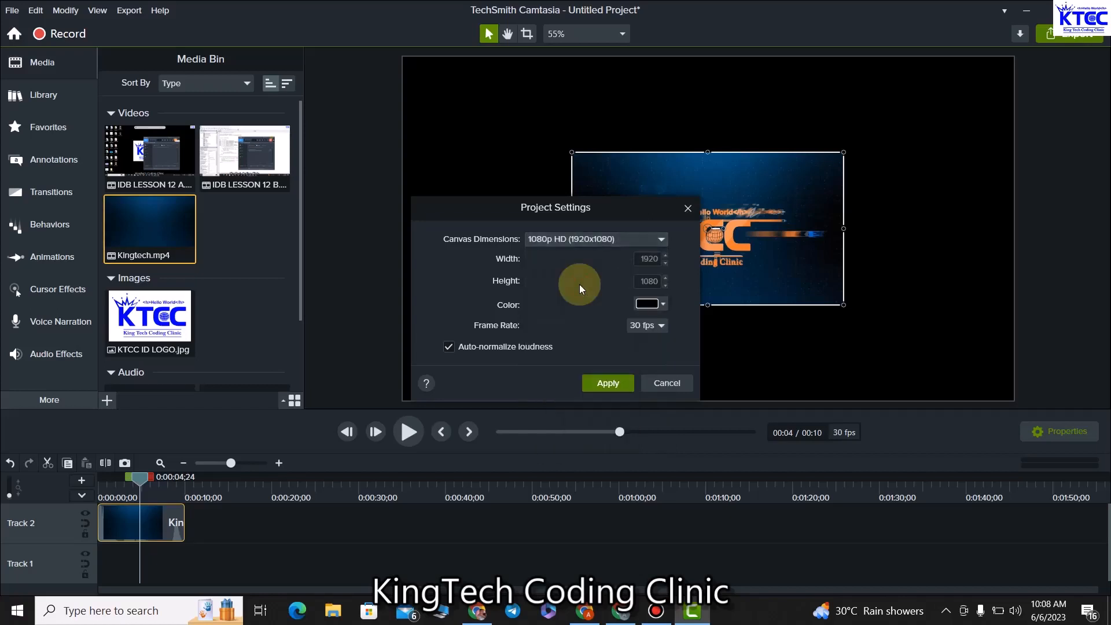
pyautogui.click(608, 383)
pyautogui.moveTo(571, 228); pyautogui.dragTo(402, 229)
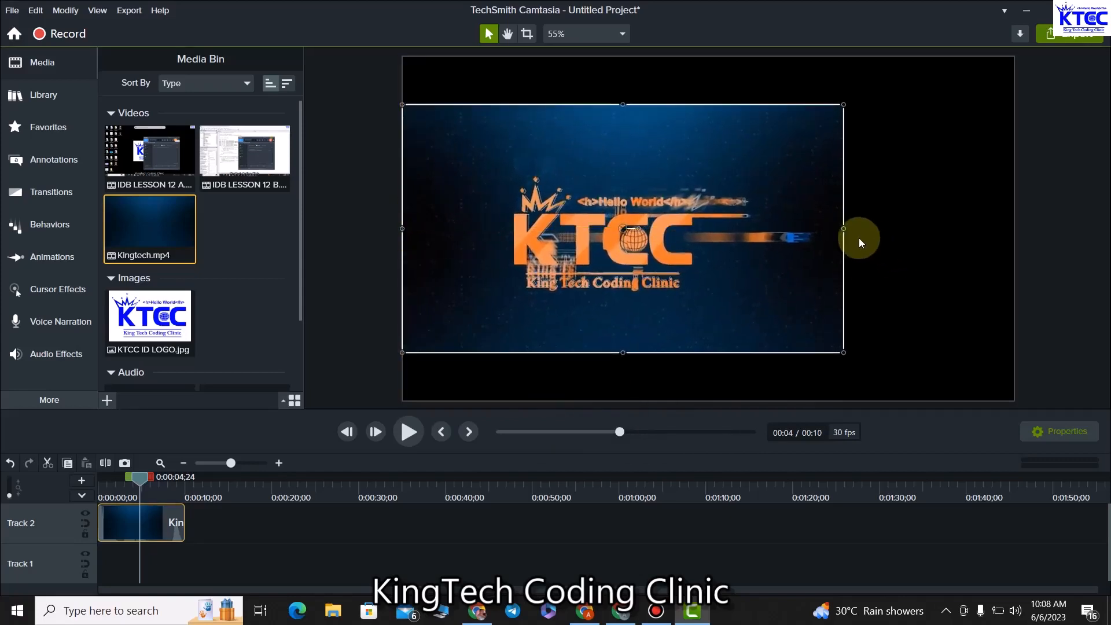
pyautogui.moveTo(844, 228); pyautogui.dragTo(1013, 228)
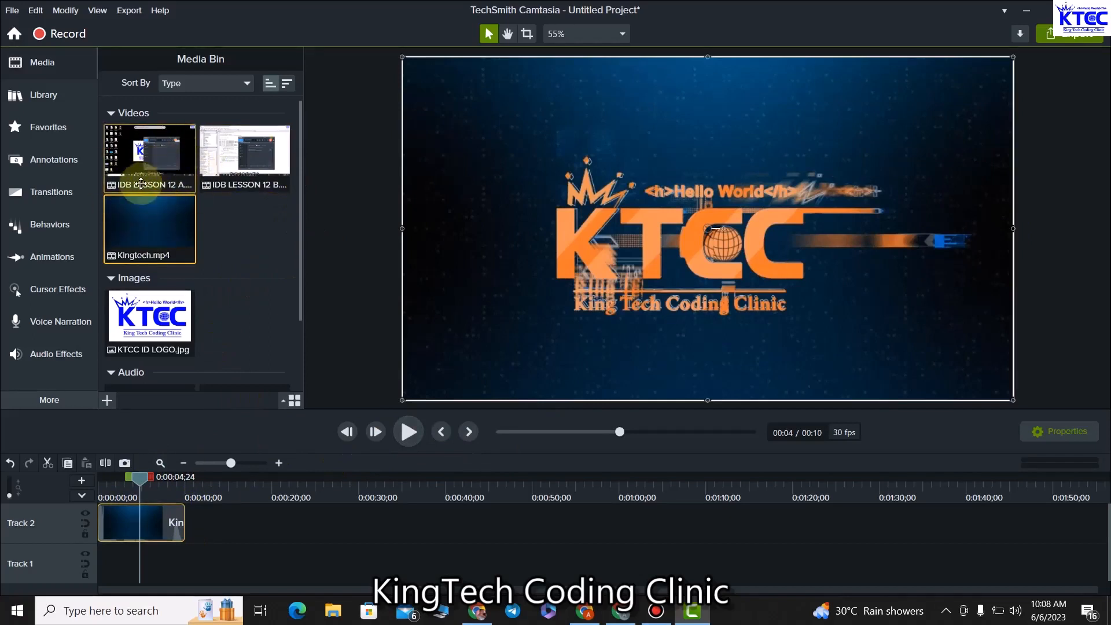
# Add IDB LESSON 12 A.mp4 directly after the Kingtech clip on Track 2 and play the timeline from the beginning across the join.
pyautogui.moveTo(145, 180); pyautogui.dragTo(185, 530)
pyautogui.moveTo(134, 480); pyautogui.dragTo(151, 561)
pyautogui.click(408, 431)
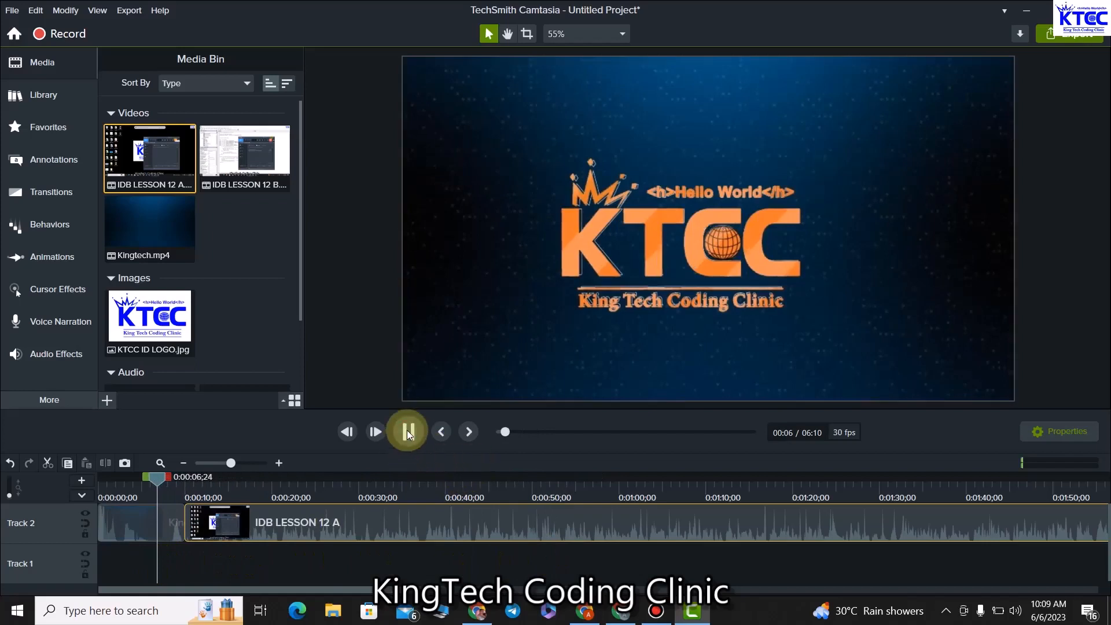
pyautogui.click(407, 429)
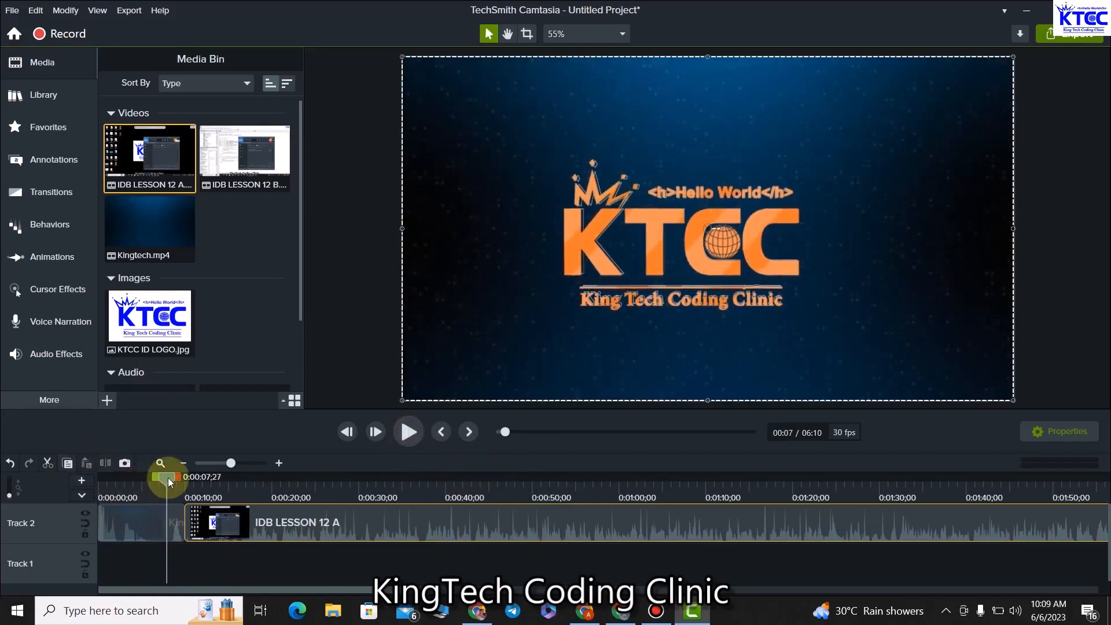
pyautogui.moveTo(168, 477); pyautogui.dragTo(89, 497)
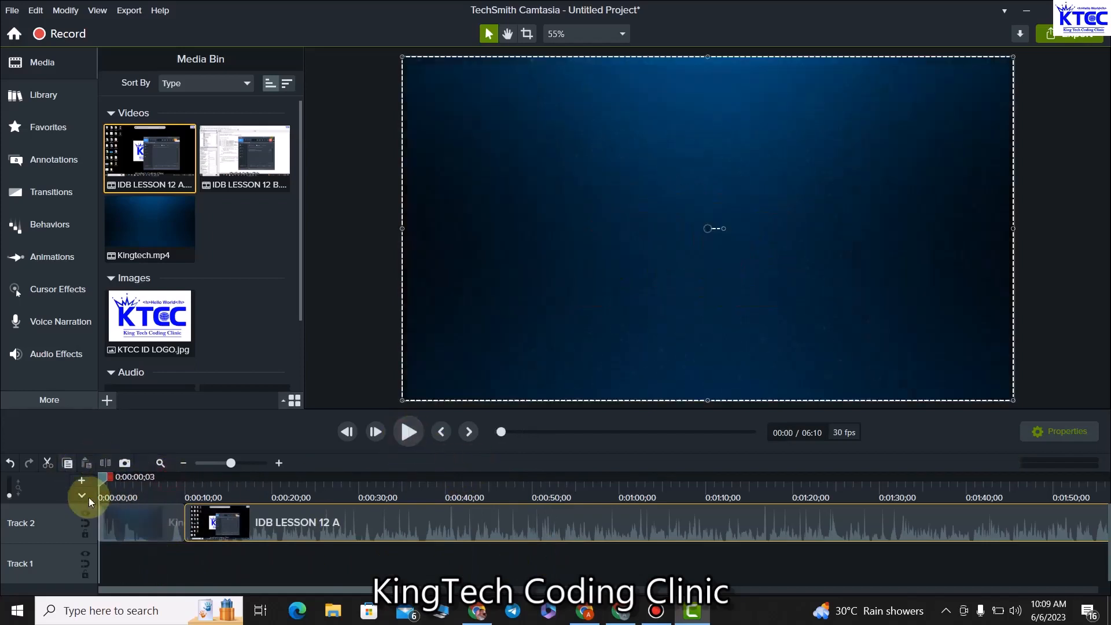
pyautogui.click(415, 429)
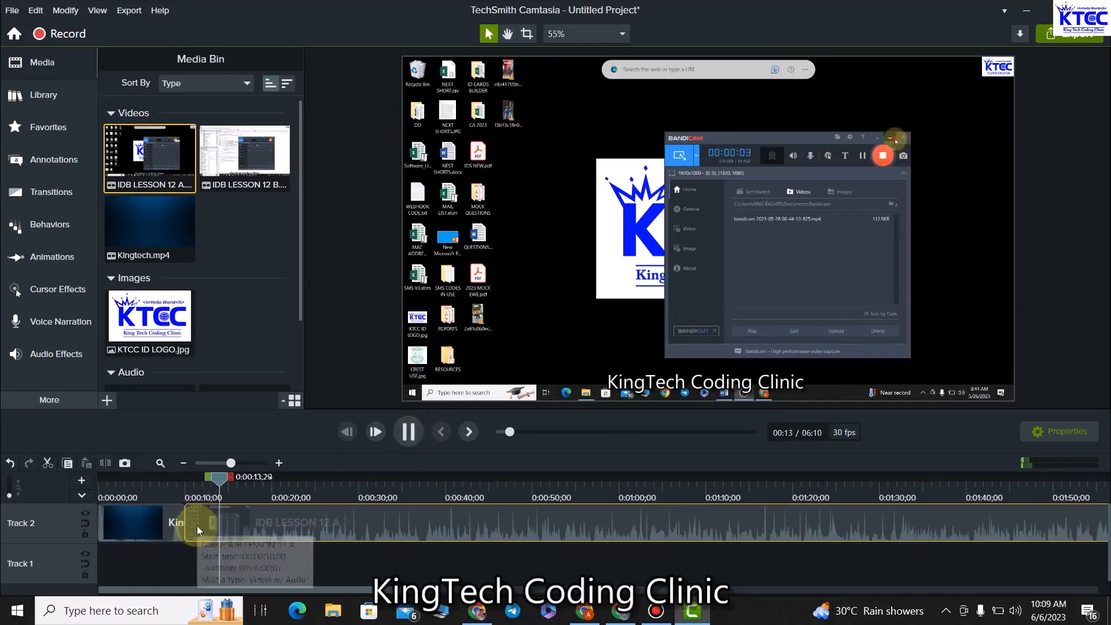
pyautogui.click(414, 433)
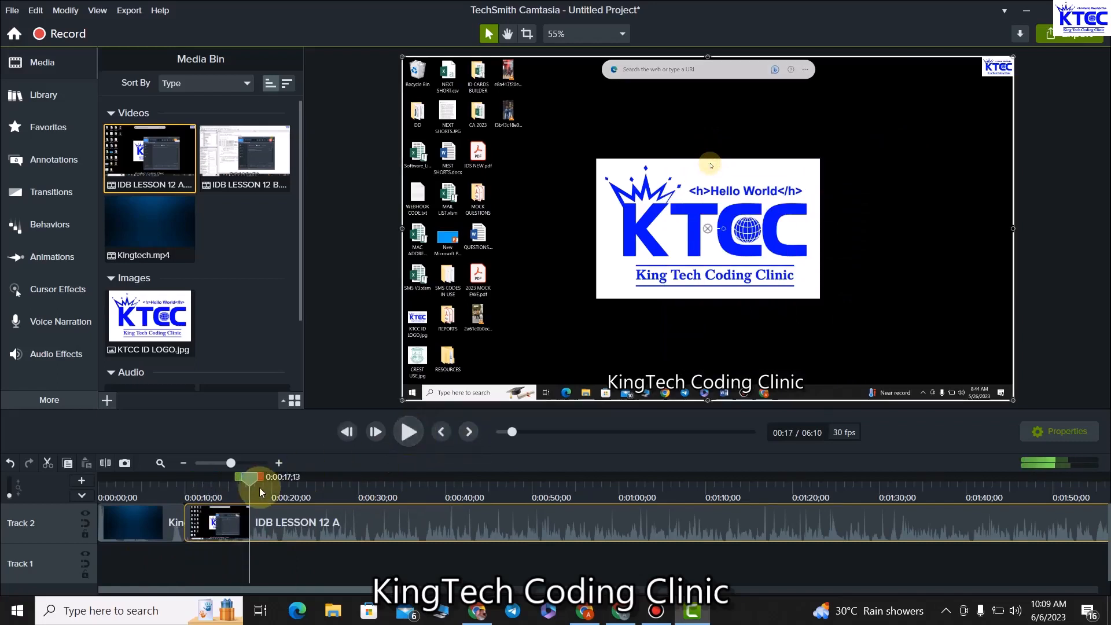
# Split the IDB LESSON 12 A clip on Track 2 at 0:00:16;17 and select its short first segment.
pyautogui.moveTo(253, 480); pyautogui.dragTo(244, 481)
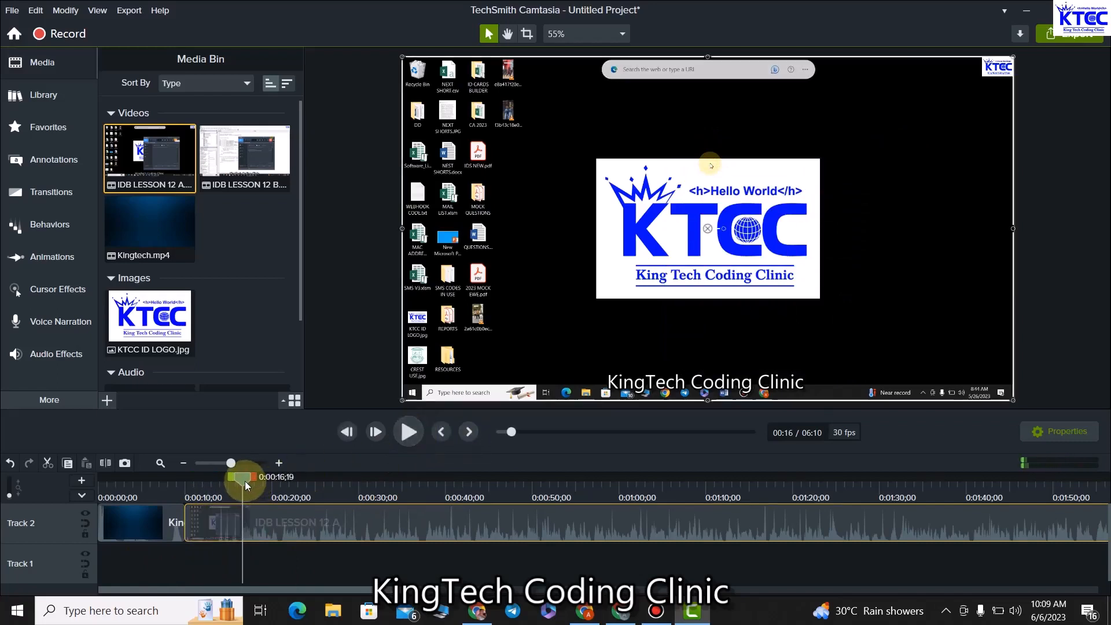
pyautogui.click(106, 464)
pyautogui.click(211, 524)
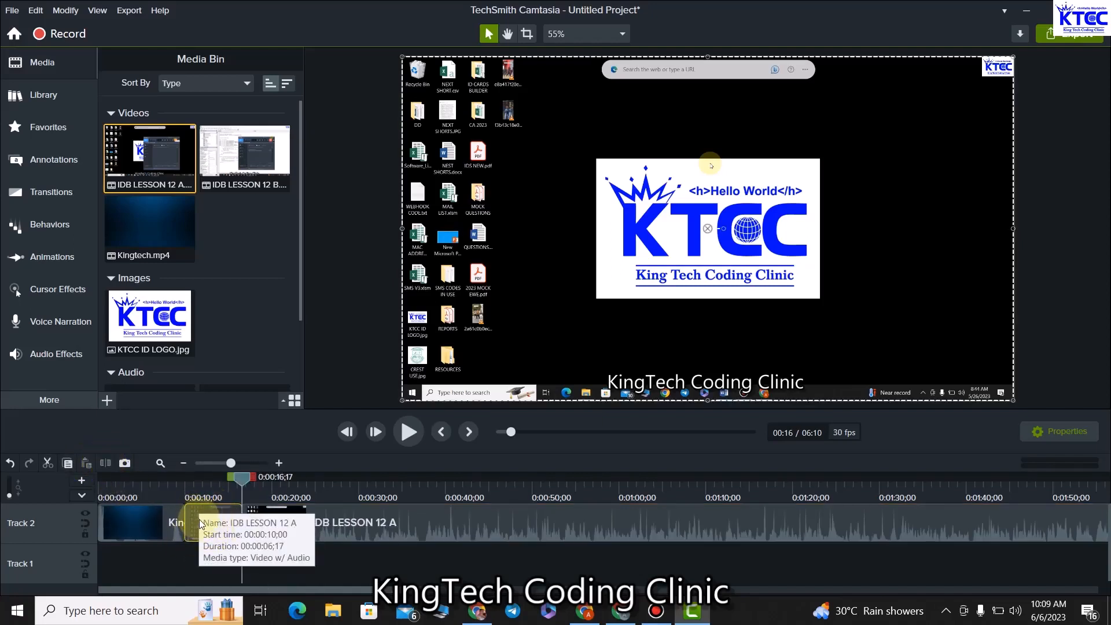
# Try a plain delete of the short IDB LESSON 12 A segment between Kingtech and the rest, and undo the deletion.
pyautogui.rightClick(197, 520)
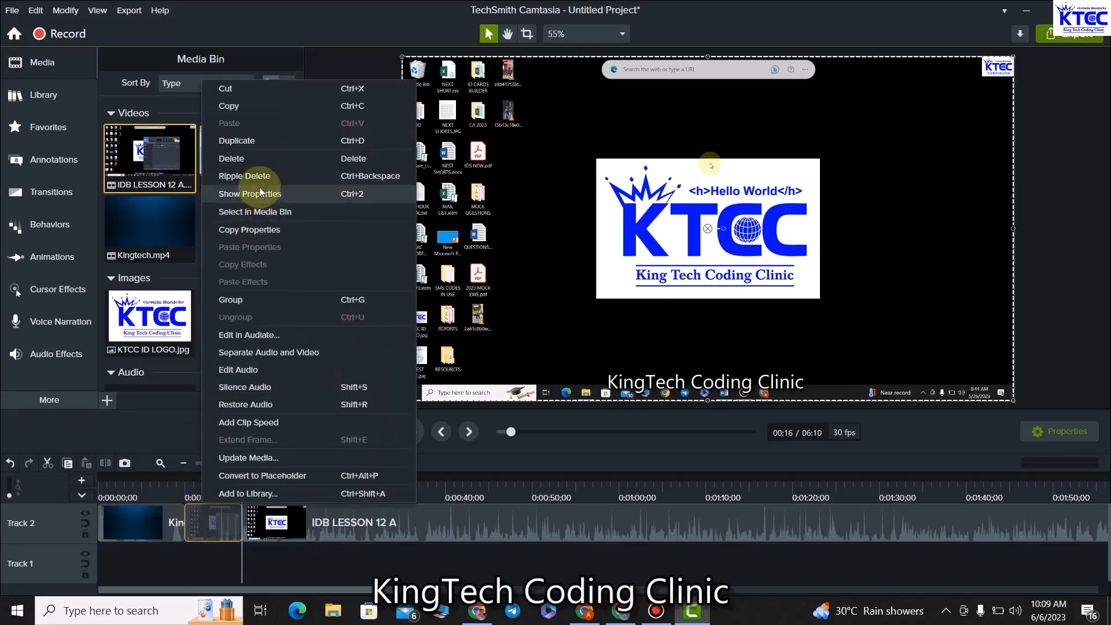
pyautogui.click(236, 162)
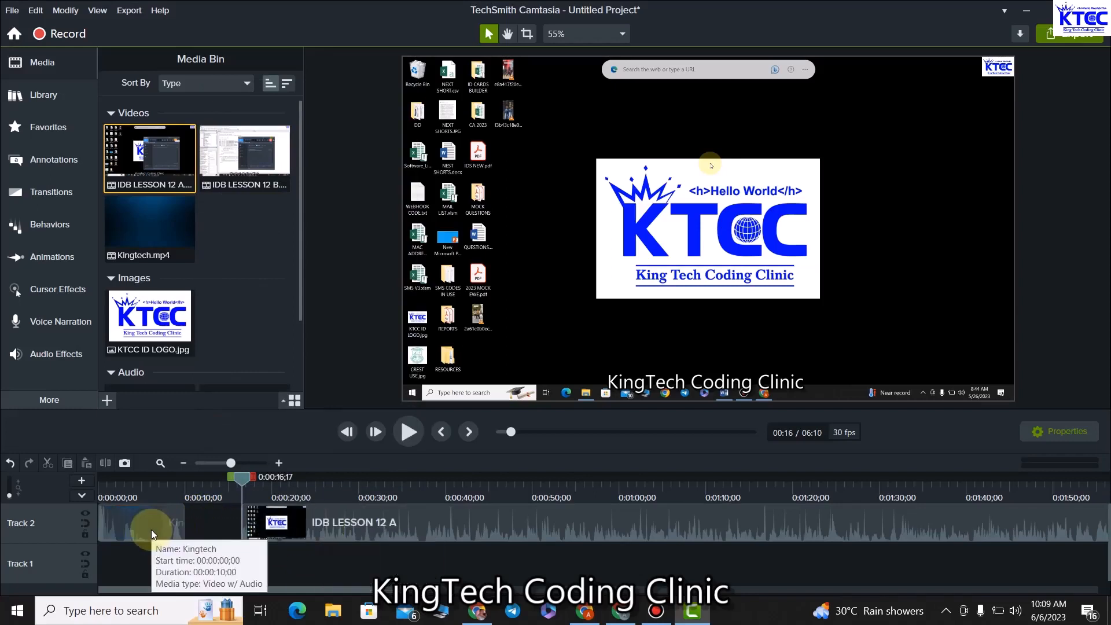
pyautogui.click(10, 464)
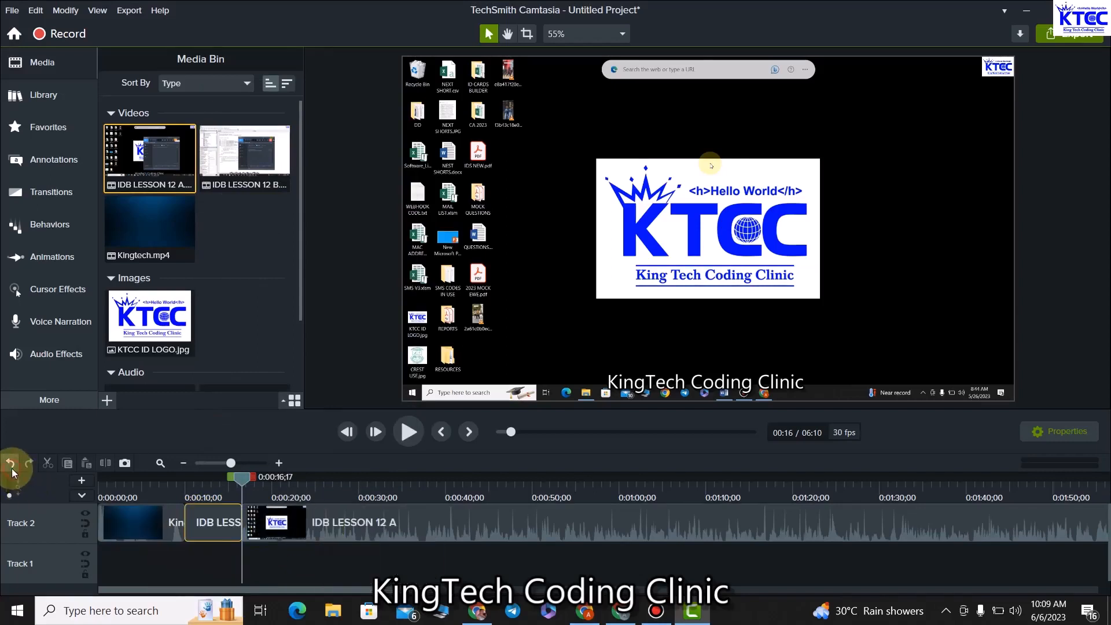
# Ripple-delete the short IDB LESSON 12 A segment after Kingtech and play across the new join from about 4 seconds.
pyautogui.rightClick(203, 530)
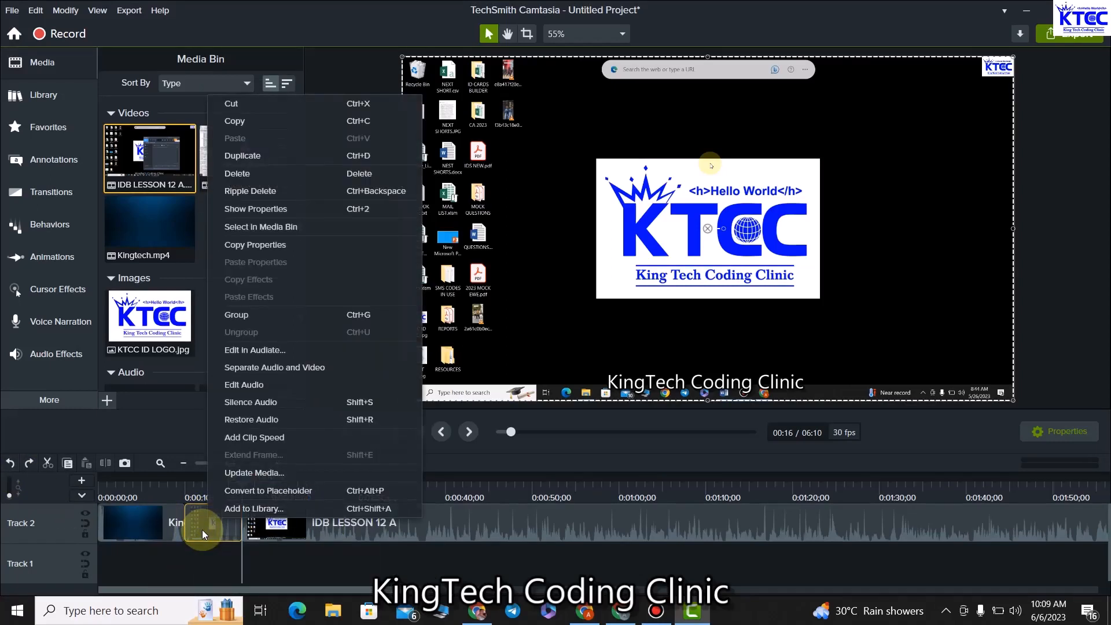
pyautogui.click(258, 196)
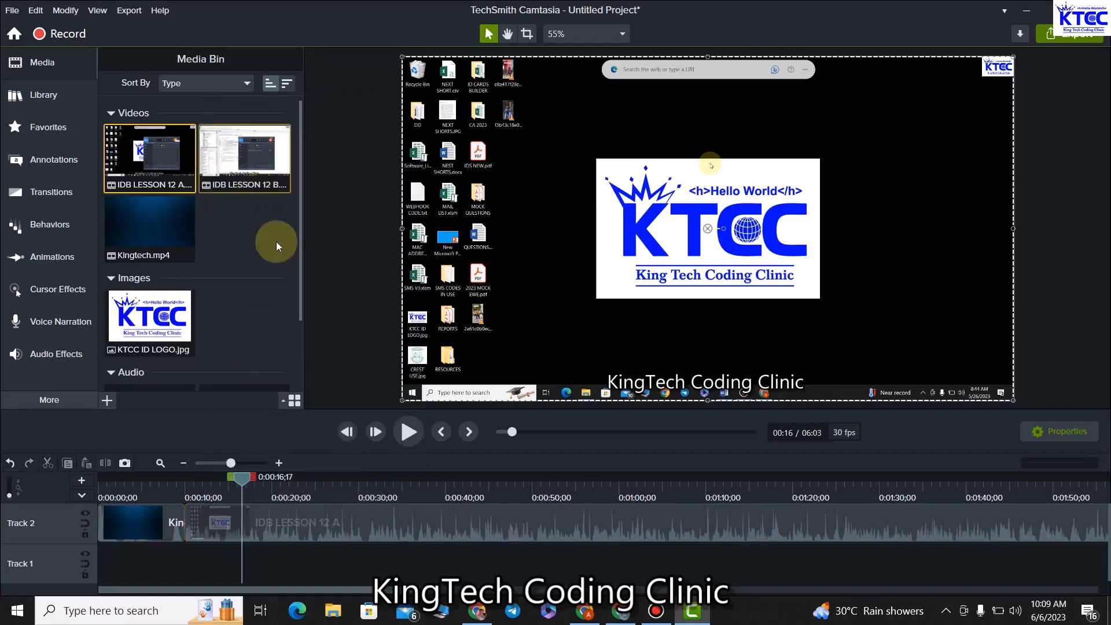
pyautogui.moveTo(242, 478); pyautogui.dragTo(139, 481)
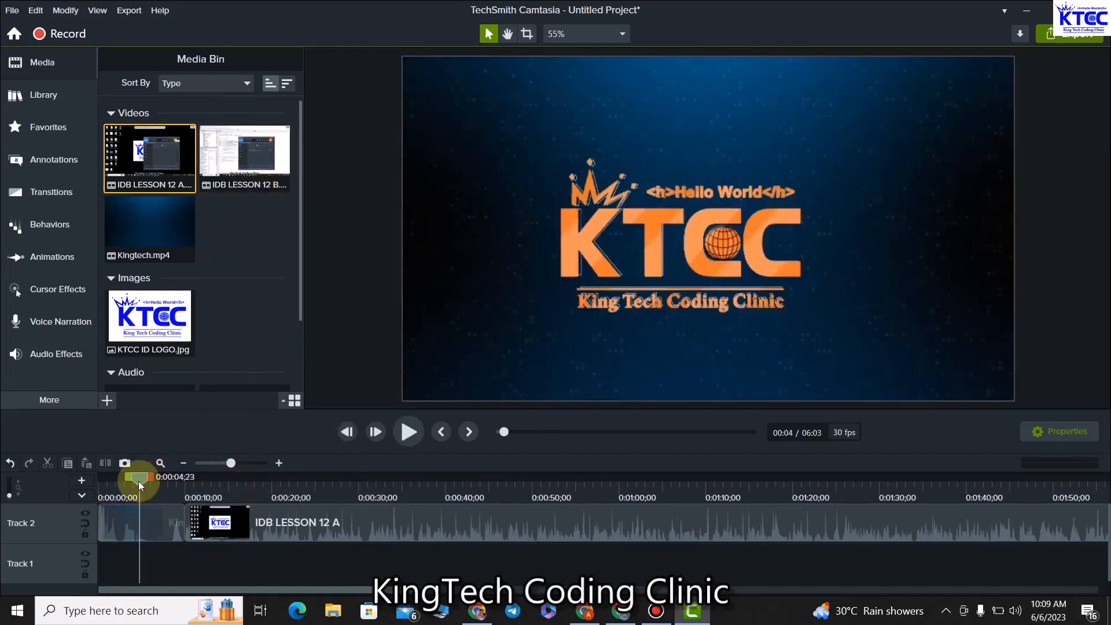
pyautogui.click(407, 431)
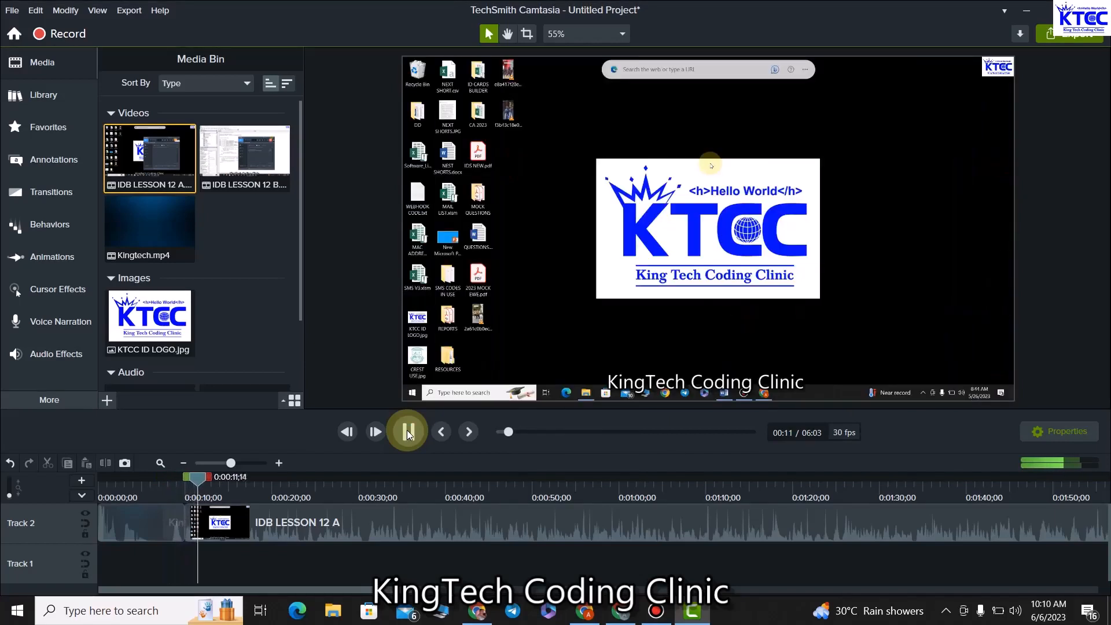
pyautogui.moveTo(202, 488); pyautogui.dragTo(128, 481)
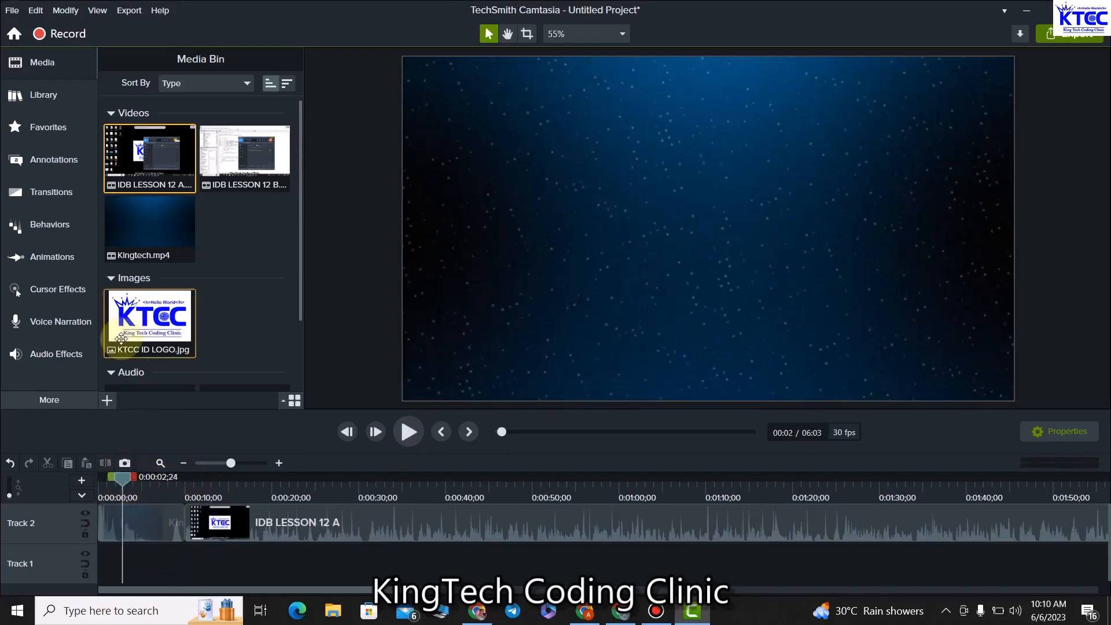
# Apply the Card Swap transition to the join between Kingtech and IDB LESSON 12 A and preview it.
pyautogui.click(54, 193)
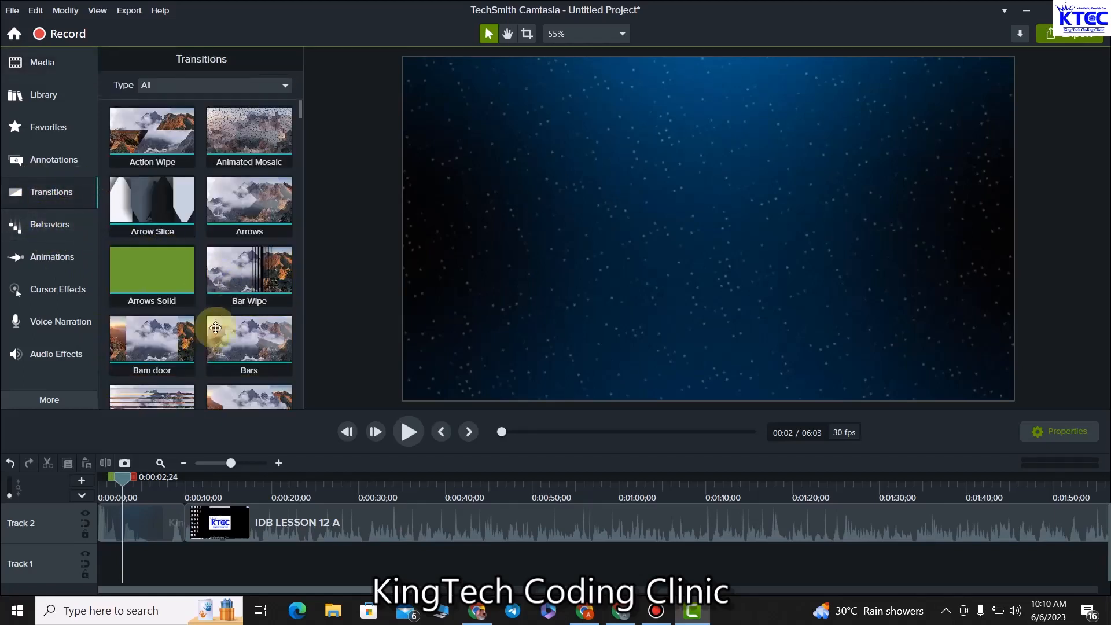
pyautogui.moveTo(299, 114)
pyautogui.mouseDown()
pyautogui.moveTo(297, 165)
pyautogui.moveTo(297, 145)
pyautogui.mouseUp()
pyautogui.click(141, 257)
pyautogui.moveTo(141, 257)
pyautogui.mouseDown()
pyautogui.moveTo(177, 414)
pyautogui.moveTo(184, 516)
pyautogui.mouseUp()
pyautogui.click(406, 434)
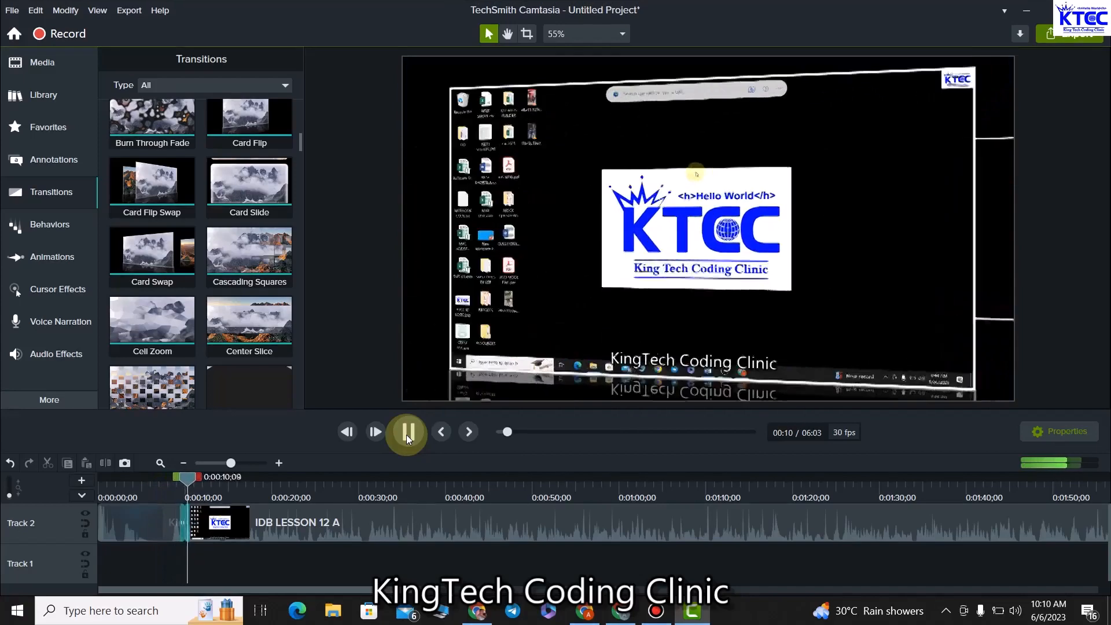
pyautogui.click(406, 433)
# Silence the audio of the IDB LESSON 12 A clip on Track 2 and play the start of the clip to check it.
pyautogui.moveTo(193, 491); pyautogui.dragTo(215, 478)
pyautogui.click(216, 523)
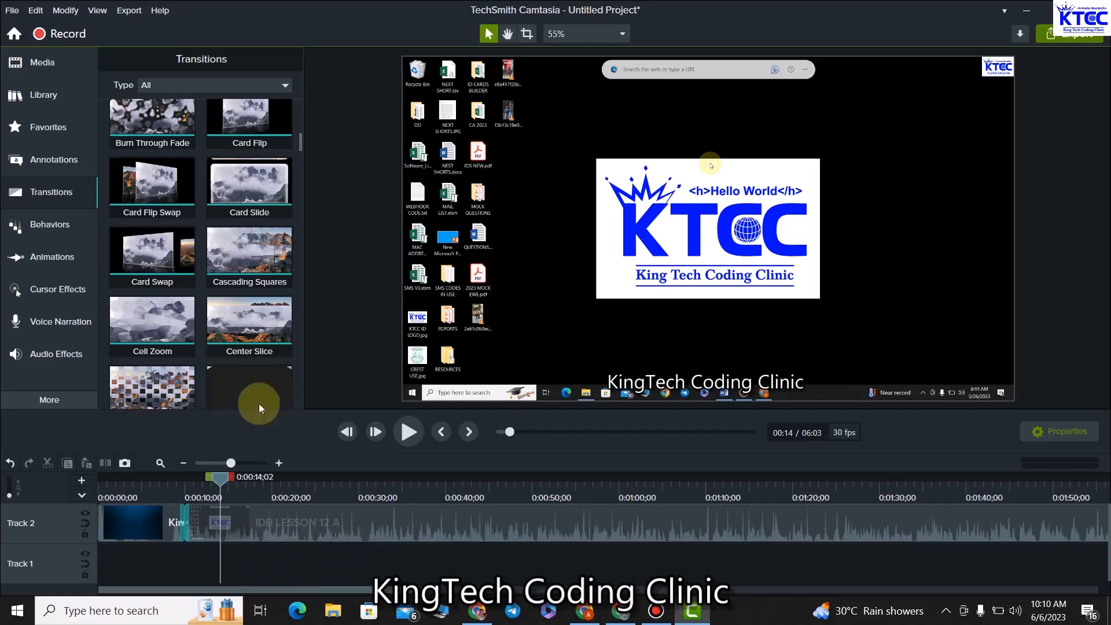
pyautogui.rightClick(281, 533)
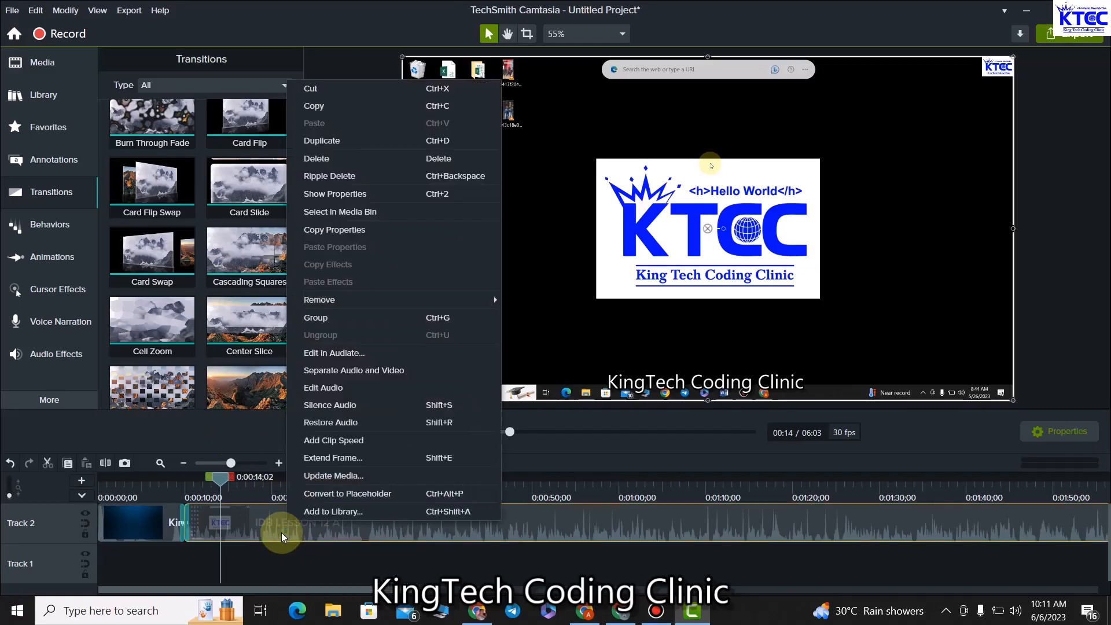
pyautogui.click(349, 407)
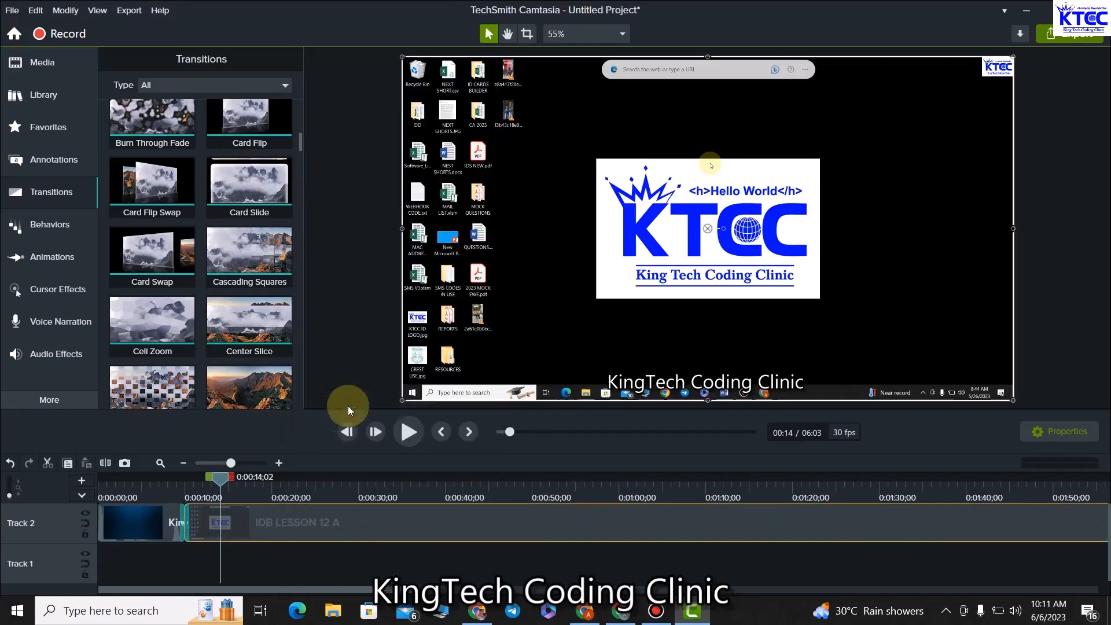
pyautogui.moveTo(222, 479); pyautogui.dragTo(185, 477)
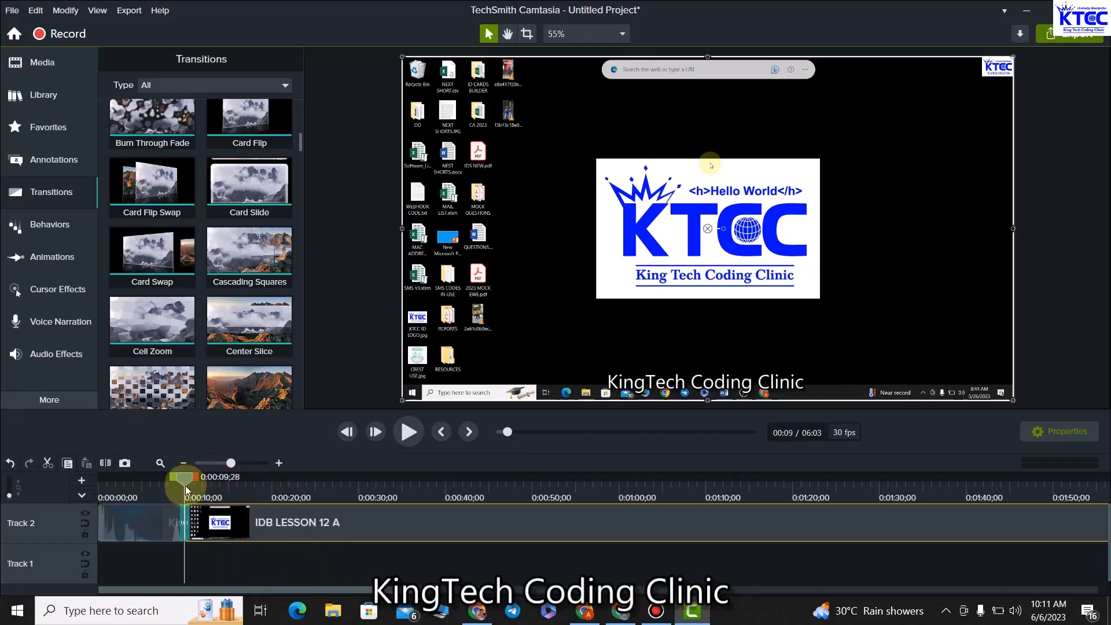
pyautogui.click(408, 432)
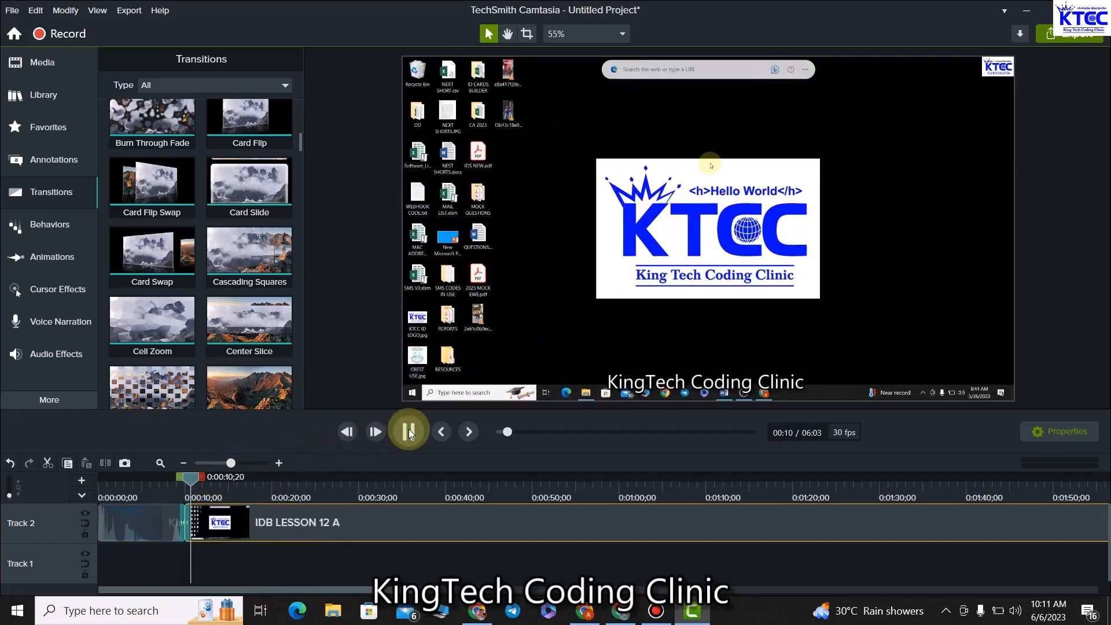
pyautogui.click(408, 432)
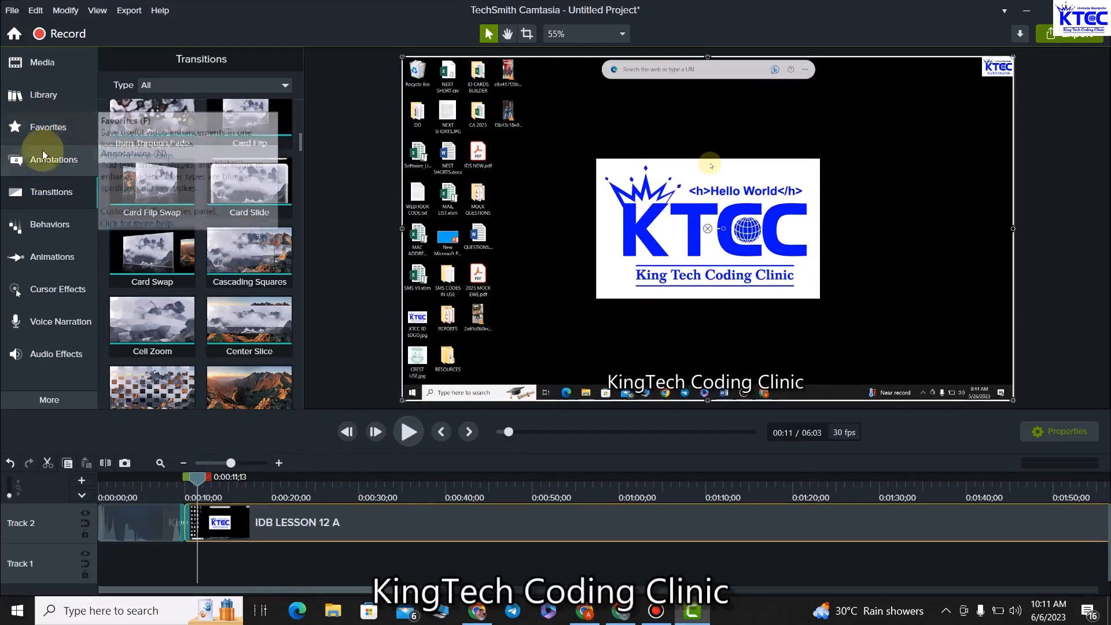
# Place the IDB LESSON 12 A AUDIO file at the start of Track 1 and play the timeline from about 3 seconds.
pyautogui.click(45, 67)
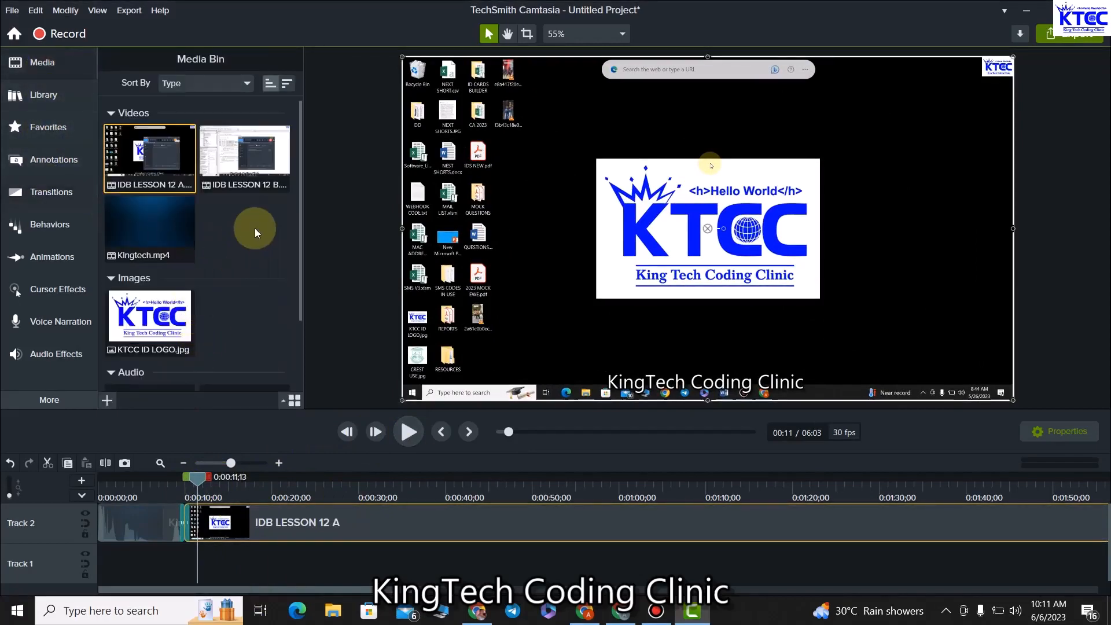
pyautogui.scroll(-1, 255, 227)
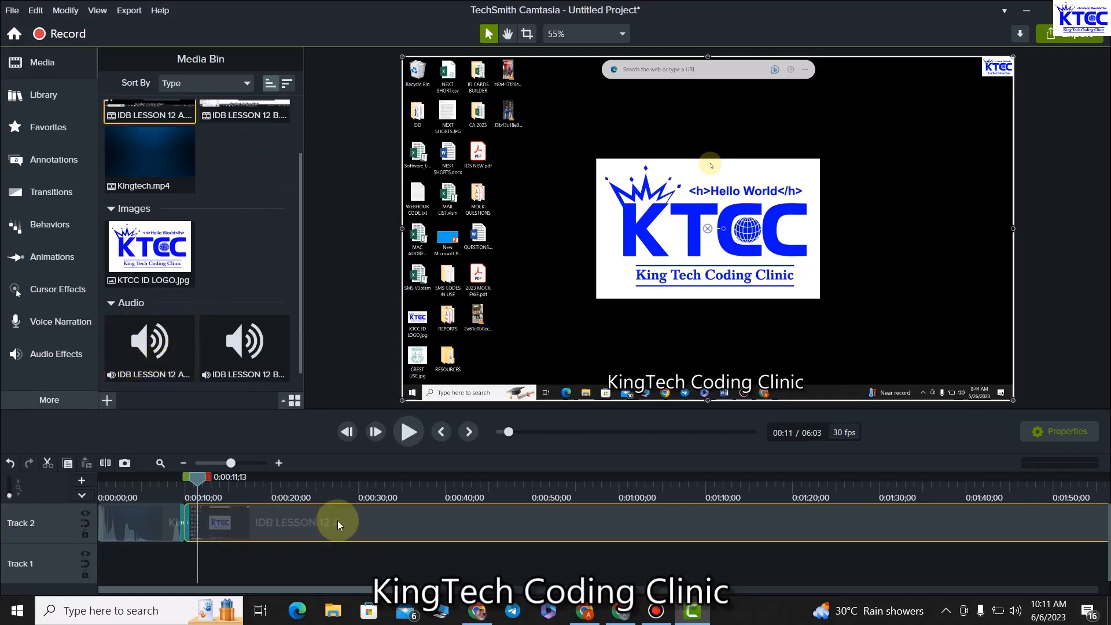
pyautogui.moveTo(160, 348); pyautogui.dragTo(89, 577)
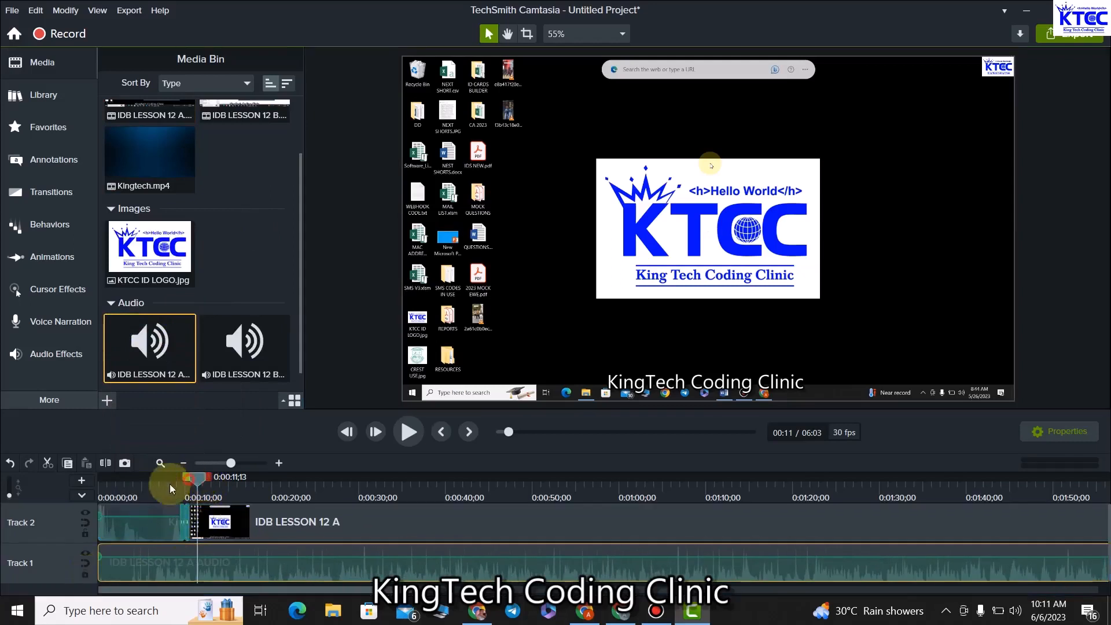
pyautogui.moveTo(175, 483); pyautogui.dragTo(121, 501)
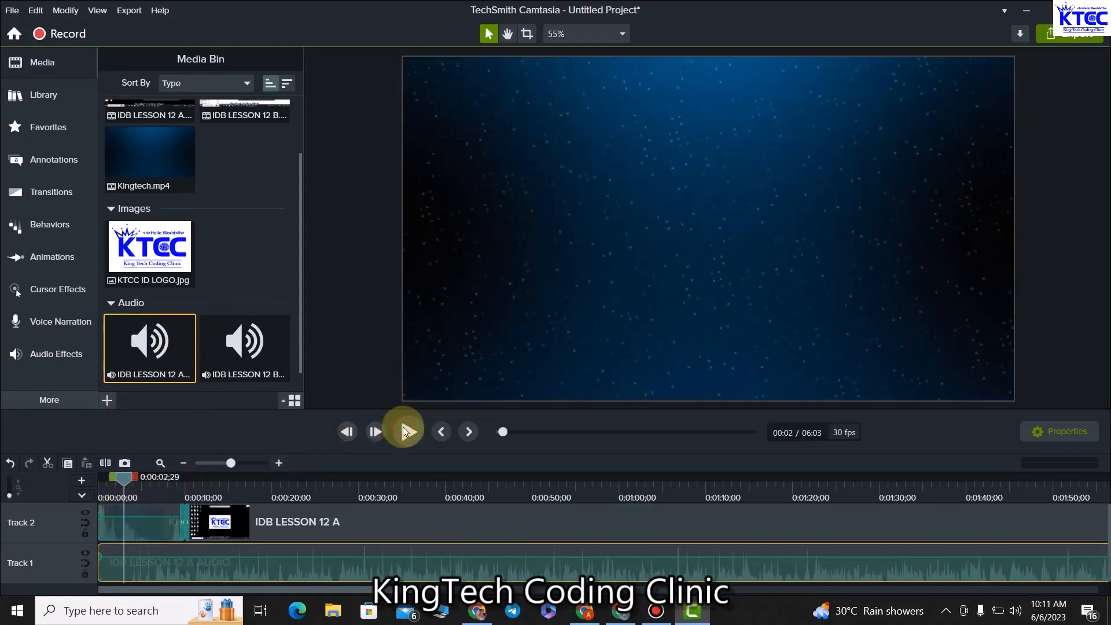
pyautogui.click(405, 431)
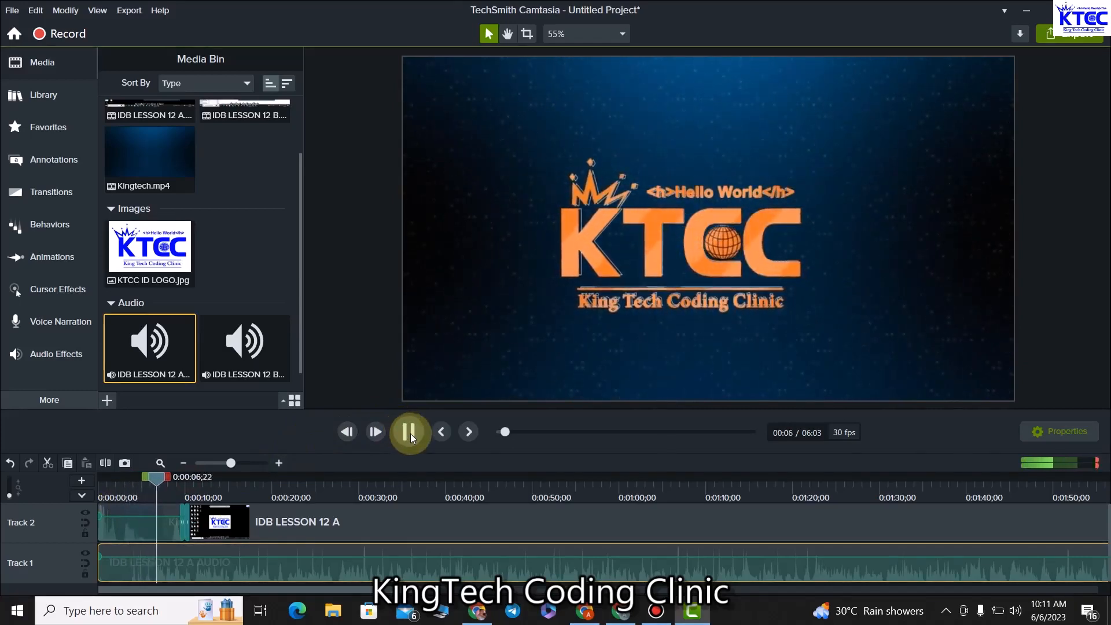
pyautogui.click(409, 431)
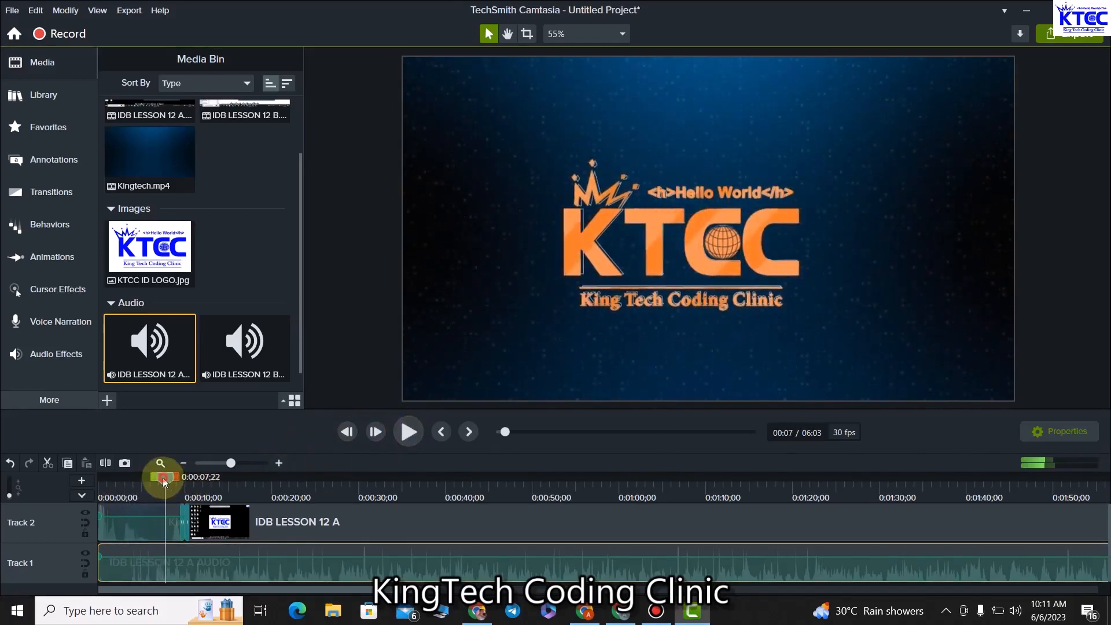
# Split the IDB LESSON 12 A AUDIO clip on Track 1 at 0:00:06;22 and delete the part before the split.
pyautogui.moveTo(164, 481); pyautogui.dragTo(154, 480)
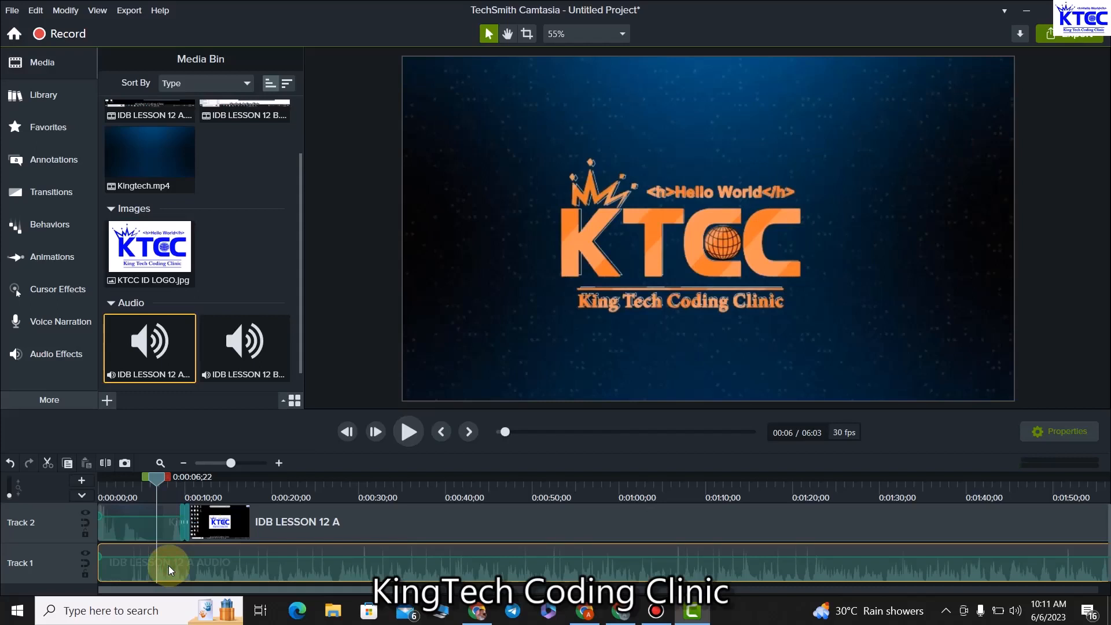
pyautogui.click(105, 462)
pyautogui.click(126, 568)
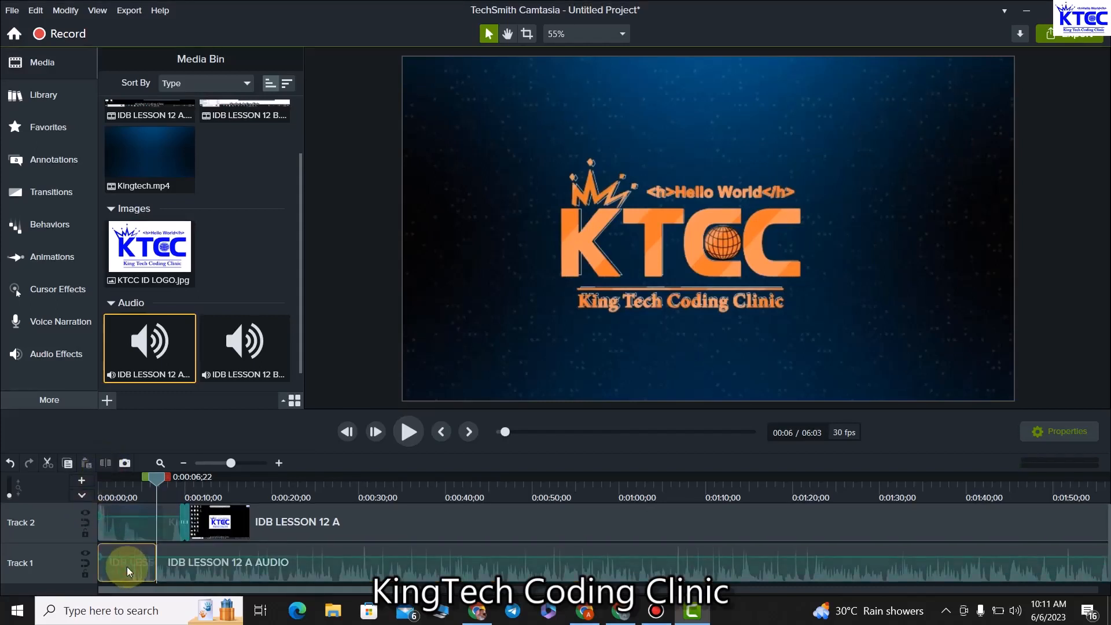
pyautogui.rightClick(127, 567)
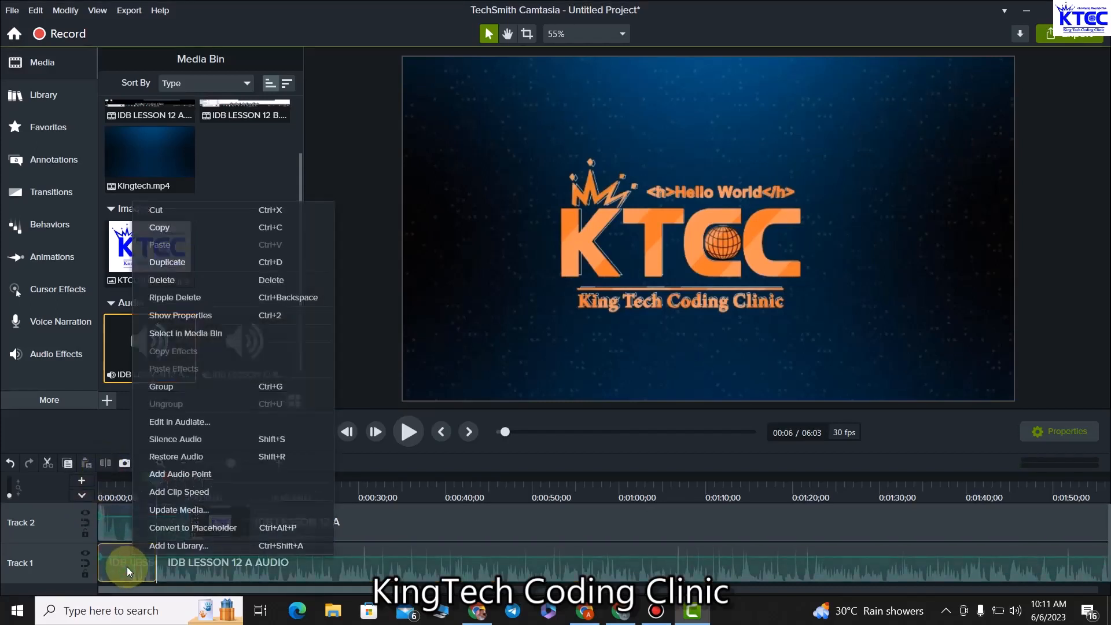
pyautogui.click(173, 281)
# Shift the trimmed audio clip on Track 1 to start at about 10 seconds, playing the timeline to check its sync with the video.
pyautogui.moveTo(201, 573); pyautogui.dragTo(231, 582)
pyautogui.click(409, 432)
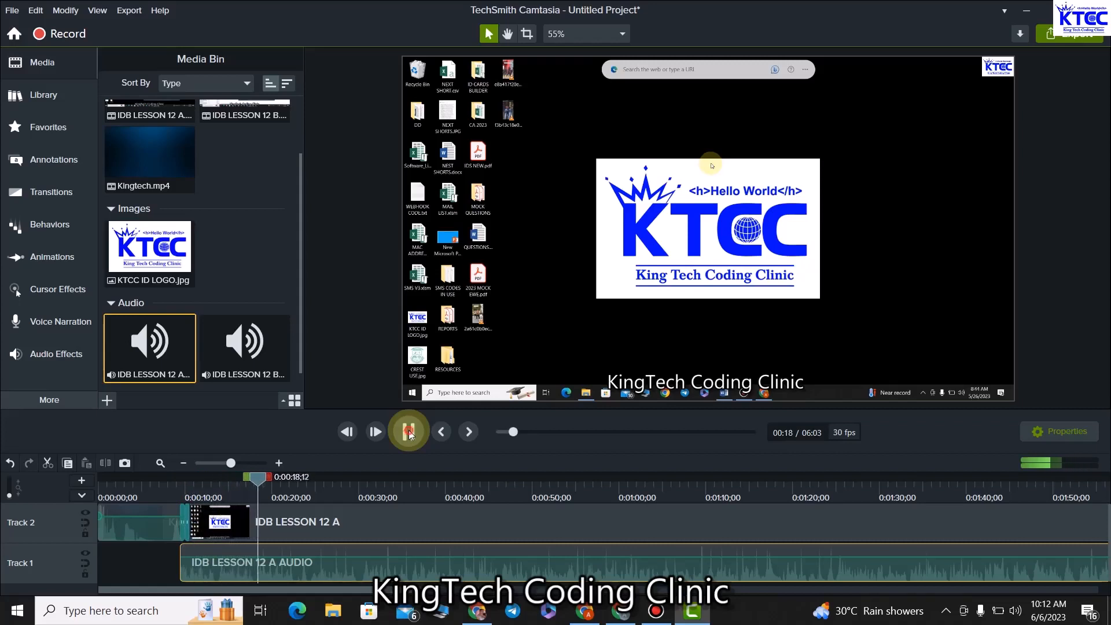
pyautogui.click(409, 432)
pyautogui.moveTo(250, 478); pyautogui.dragTo(155, 491)
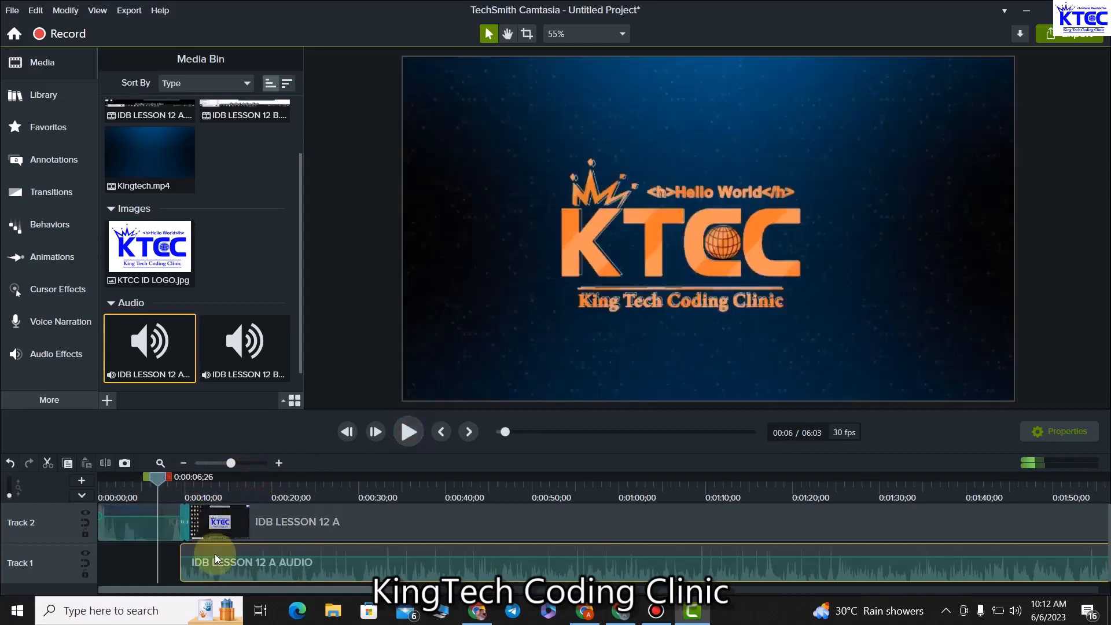
pyautogui.moveTo(203, 569); pyautogui.dragTo(210, 570)
pyautogui.click(409, 432)
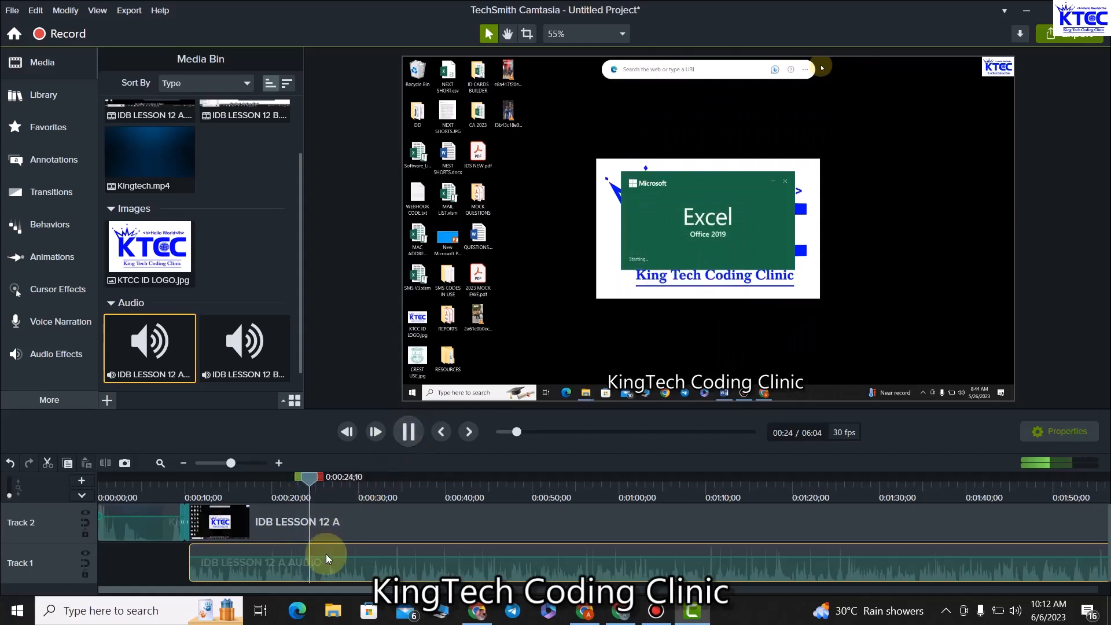
pyautogui.click(408, 431)
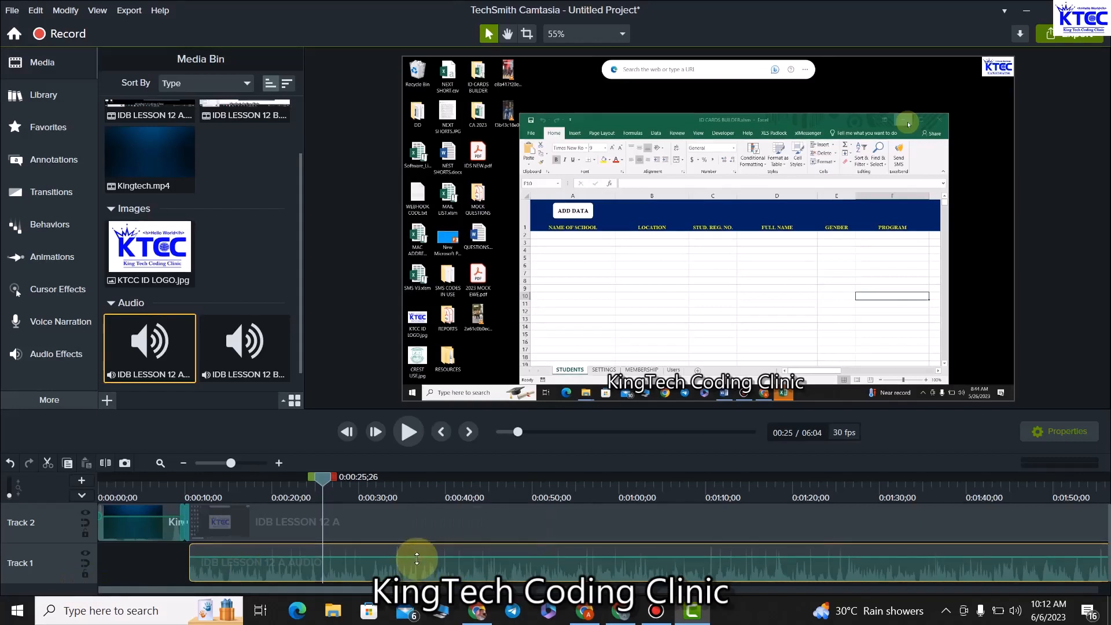
# Raise the volume of the IDB LESSON 12 A AUDIO clip slightly, and delete the clip from Track 1.
pyautogui.moveTo(415, 566); pyautogui.dragTo(412, 554)
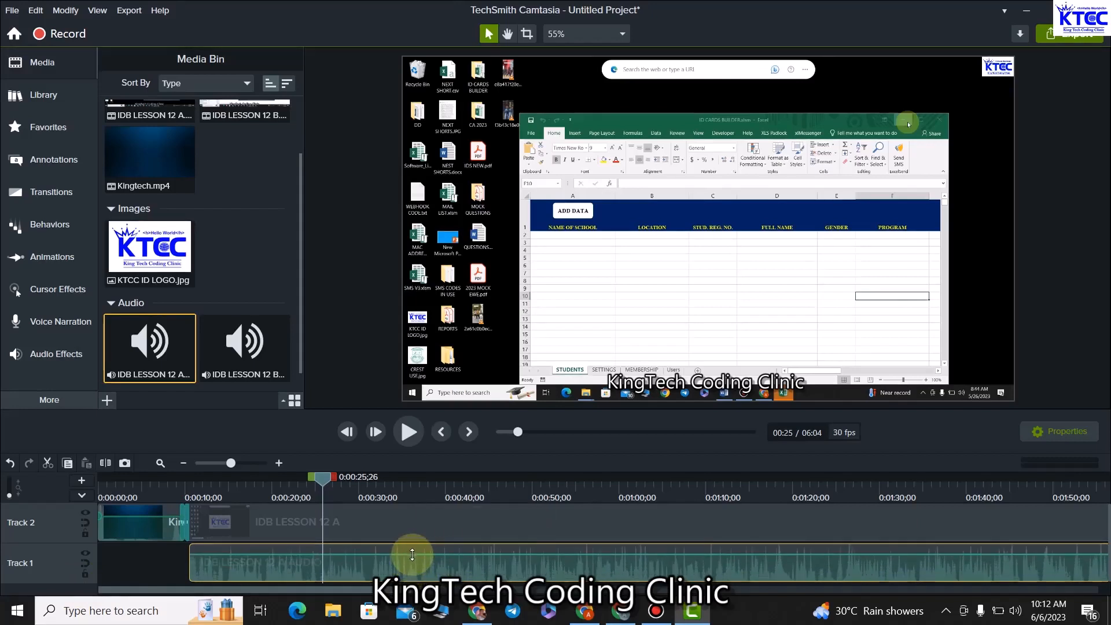
pyautogui.click(375, 572)
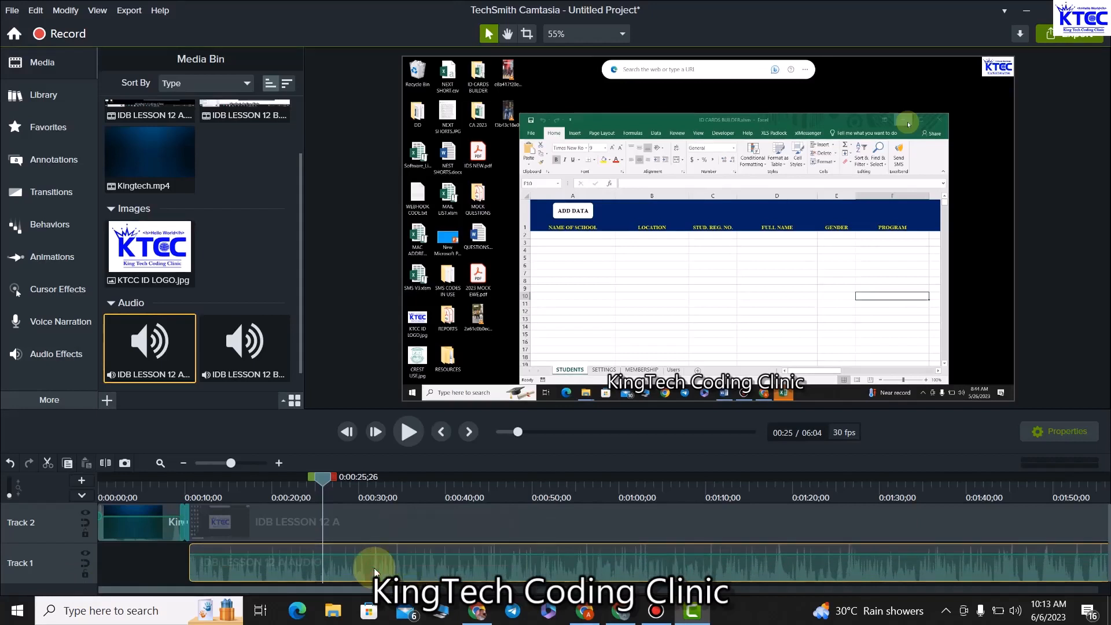
pyautogui.press('Delete')
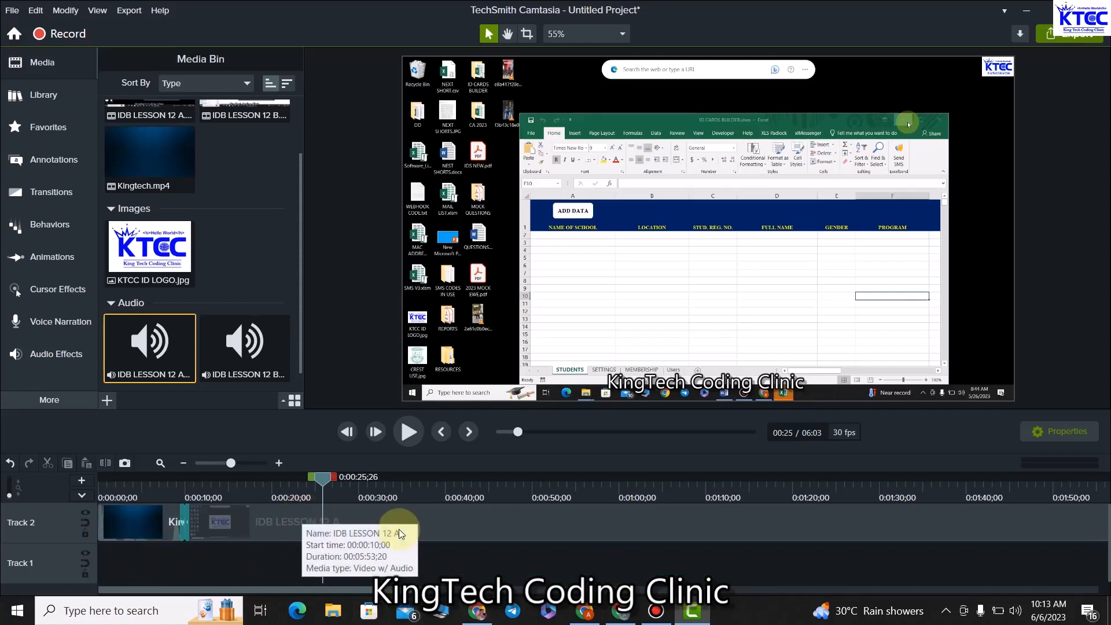
# Restore the audio of the IDB LESSON 12 A clip and move both clips to Track 1, playing from the start to check.
pyautogui.rightClick(464, 530)
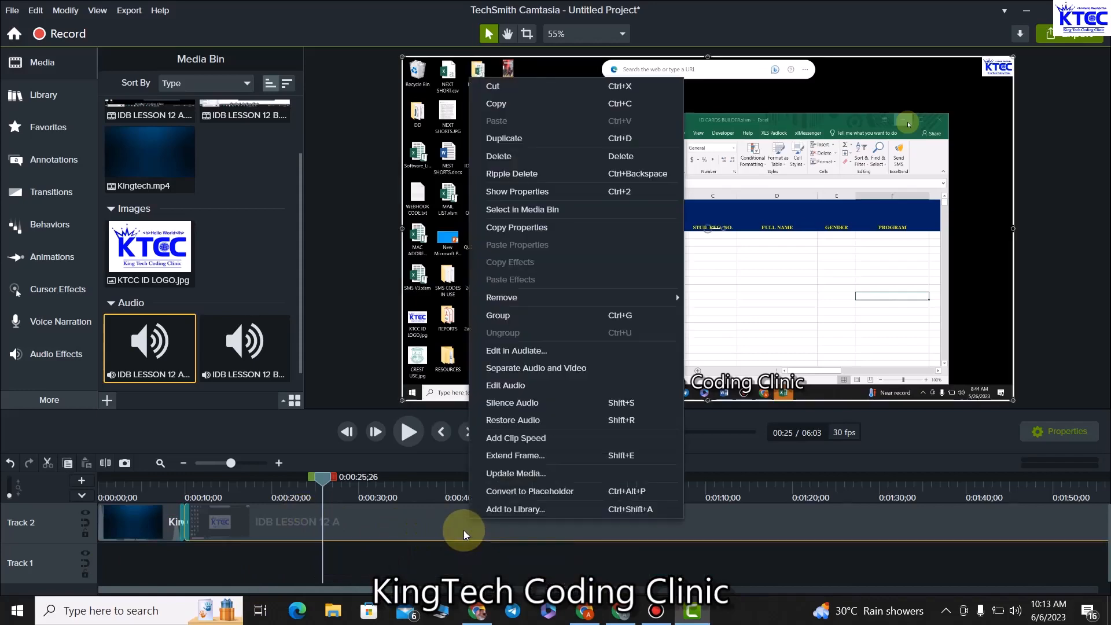
pyautogui.click(518, 421)
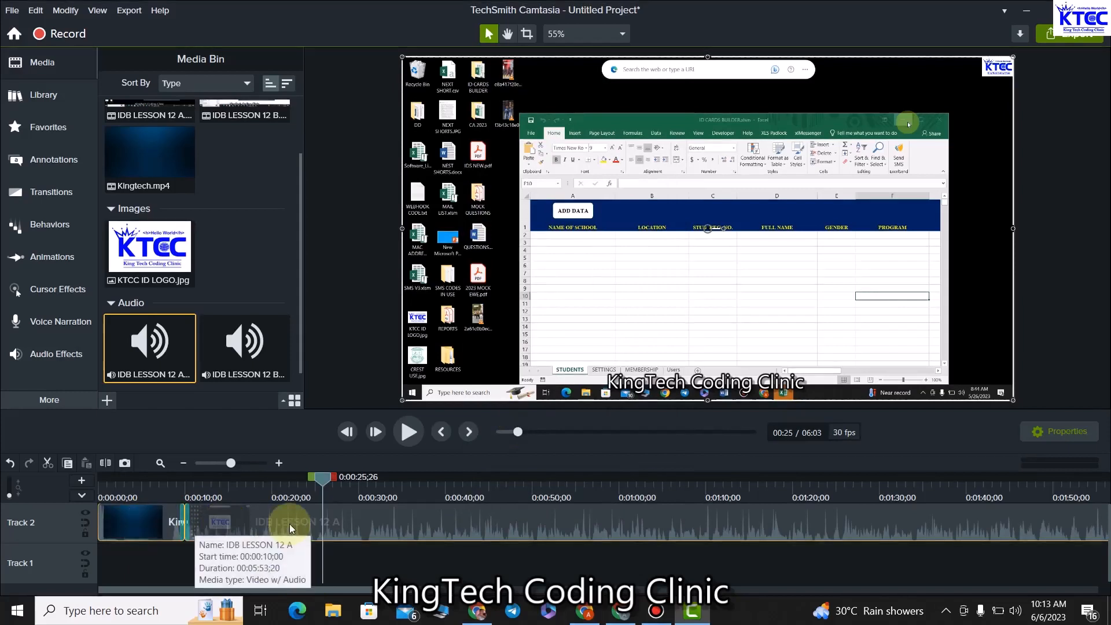
pyautogui.moveTo(266, 524); pyautogui.dragTo(234, 584)
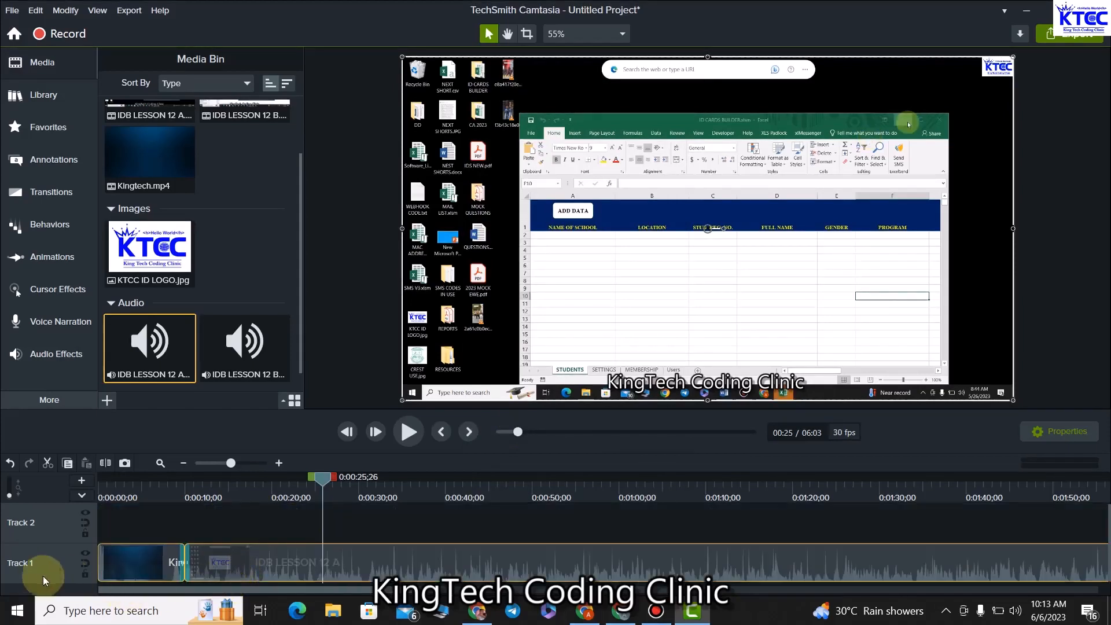
pyautogui.moveTo(321, 478); pyautogui.dragTo(99, 519)
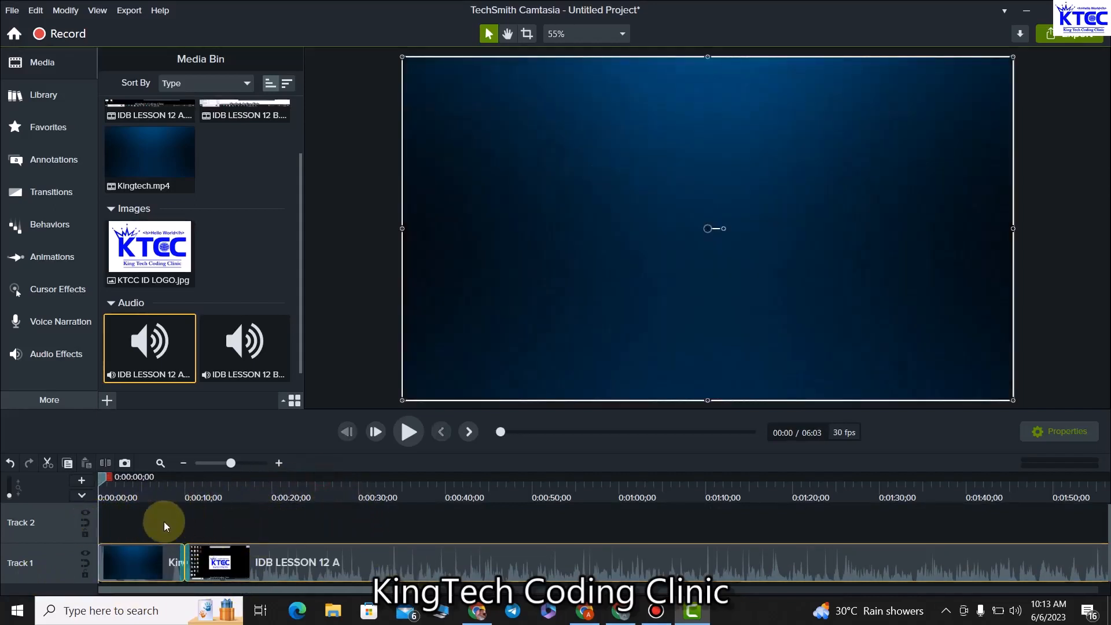
pyautogui.click(407, 431)
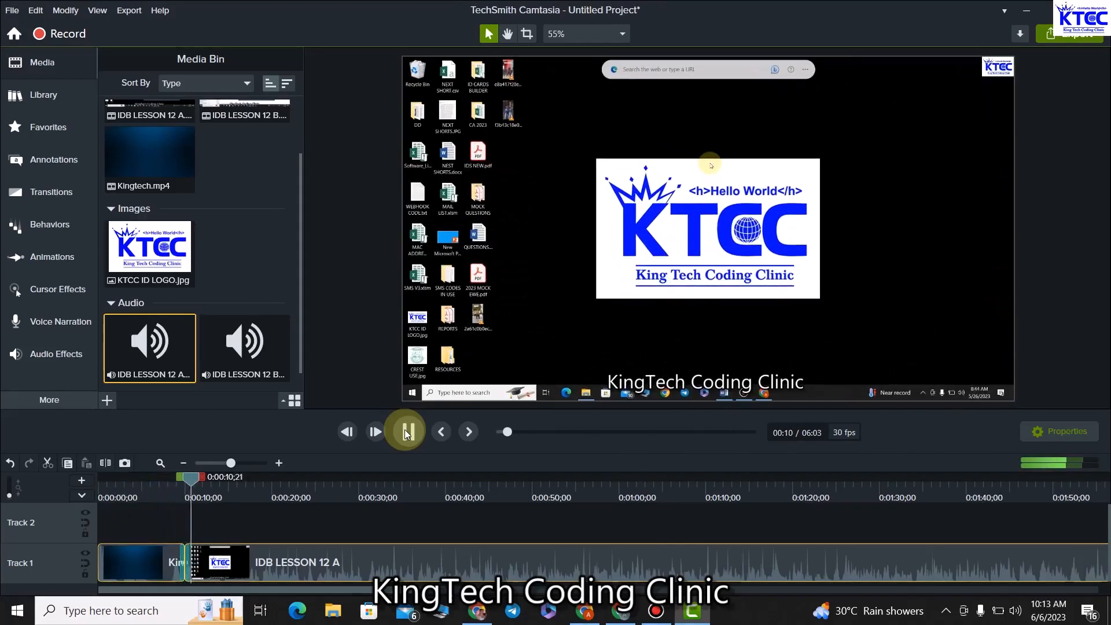
pyautogui.click(408, 432)
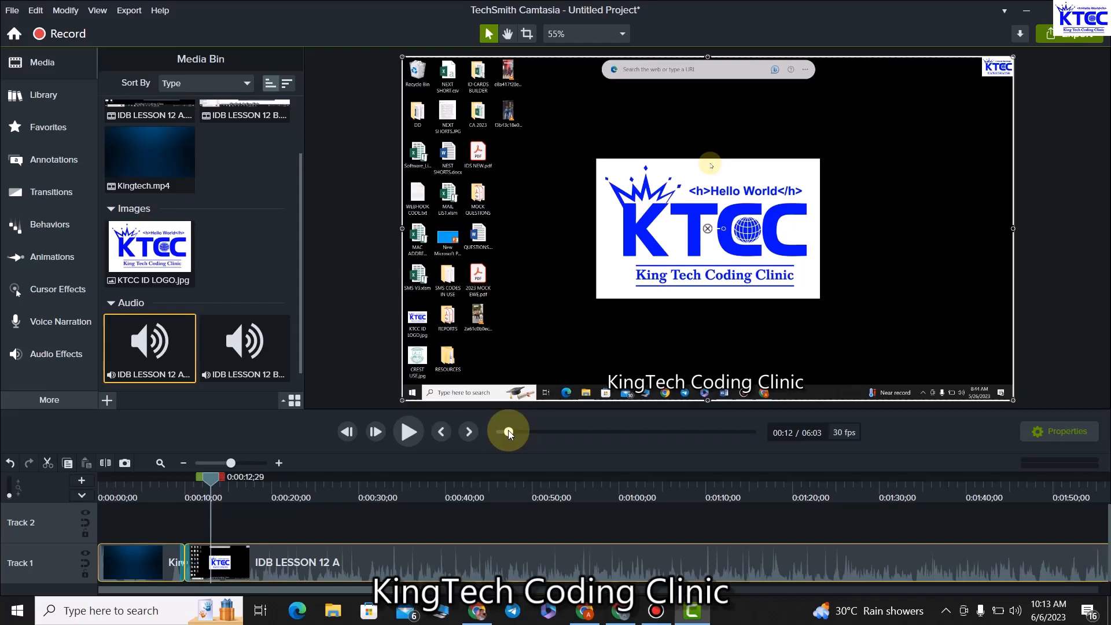
# Review the end of the IDB LESSON 12 A clip by playing from about 5:42 to the end of the timeline.
pyautogui.moveTo(509, 429); pyautogui.dragTo(735, 446)
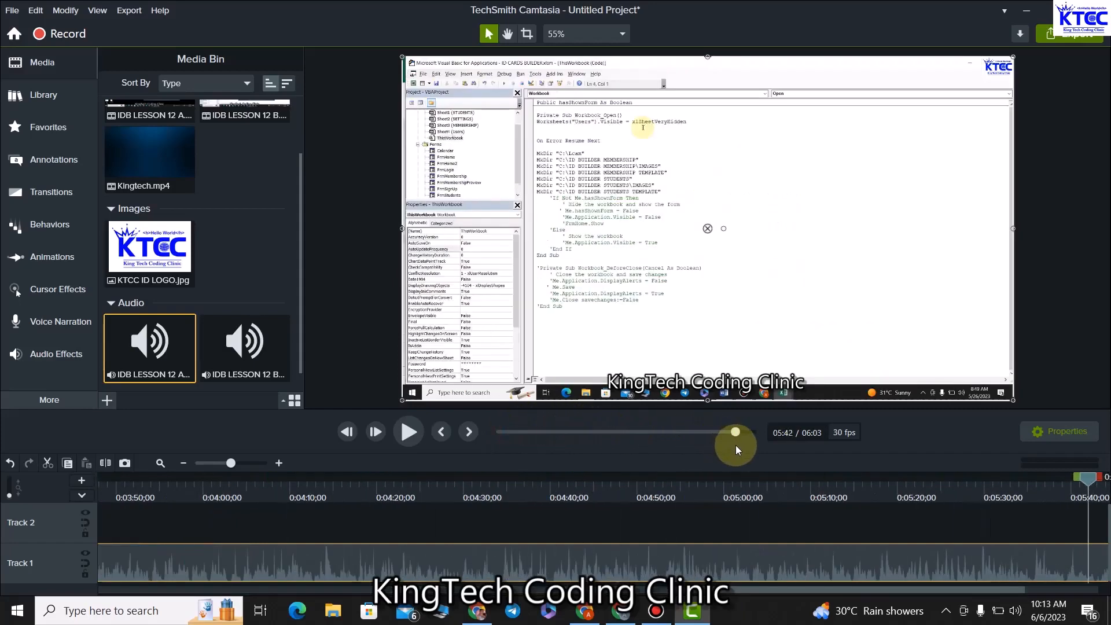
pyautogui.moveTo(815, 591); pyautogui.dragTo(907, 599)
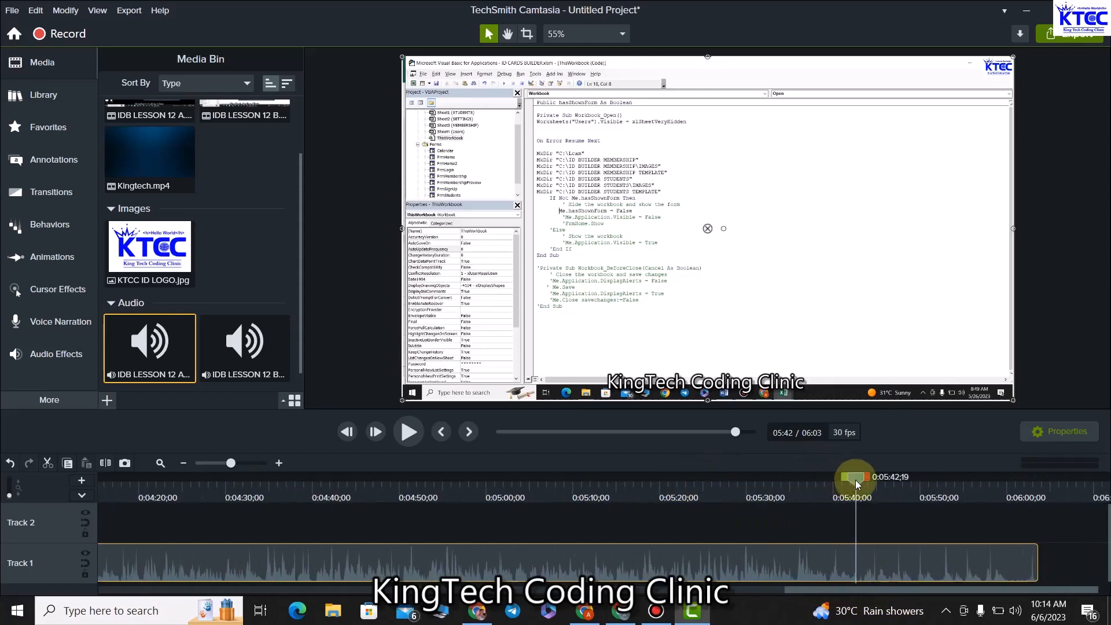
pyautogui.click(415, 431)
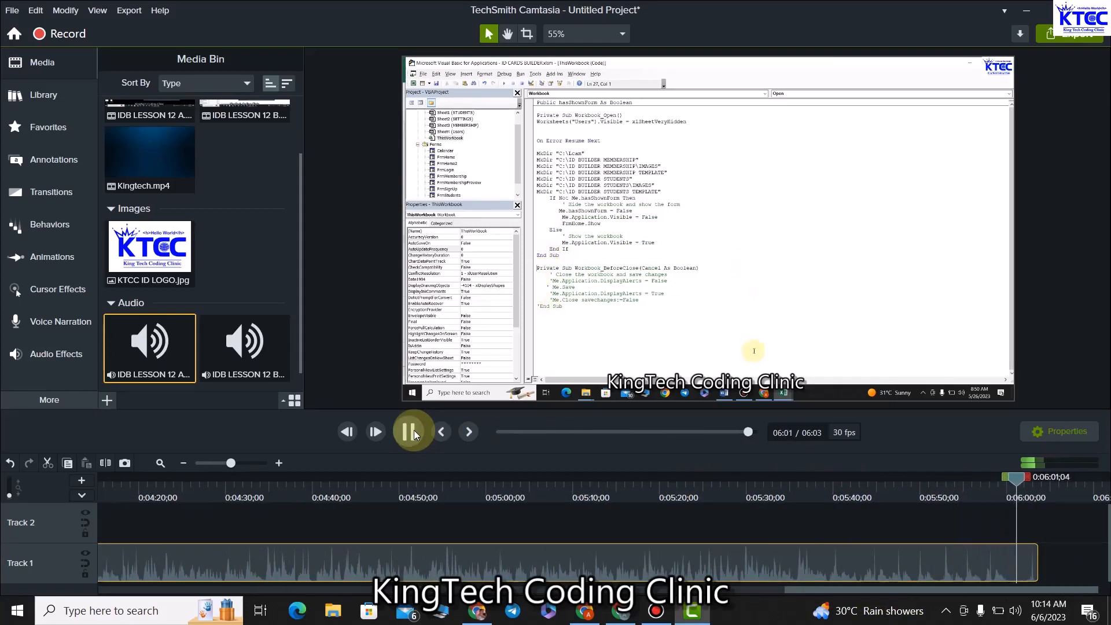
pyautogui.click(413, 431)
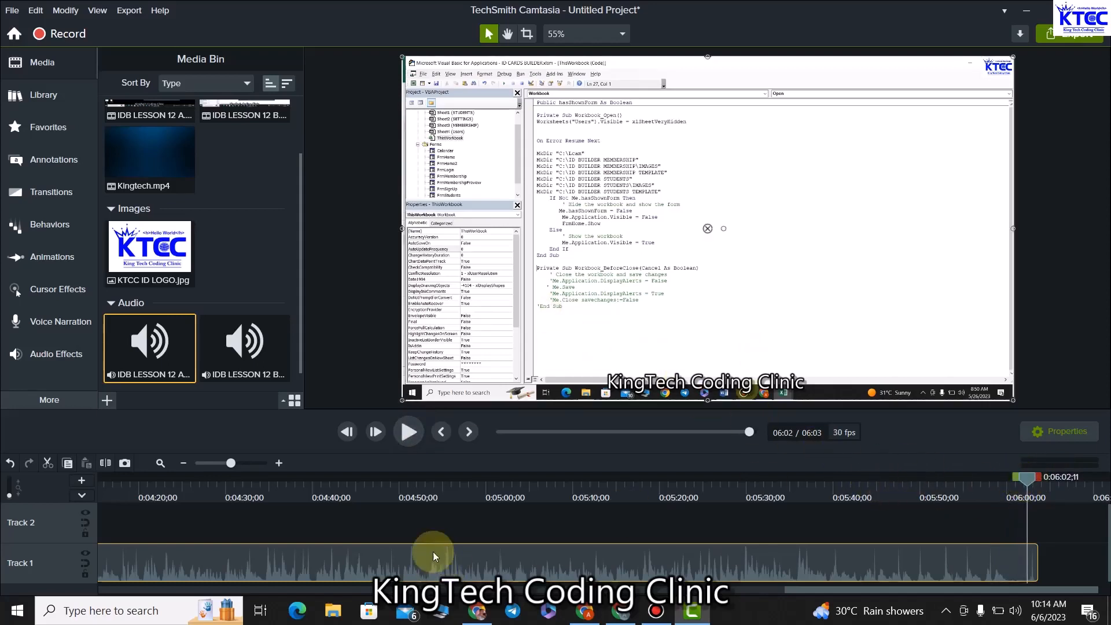
pyautogui.click(412, 432)
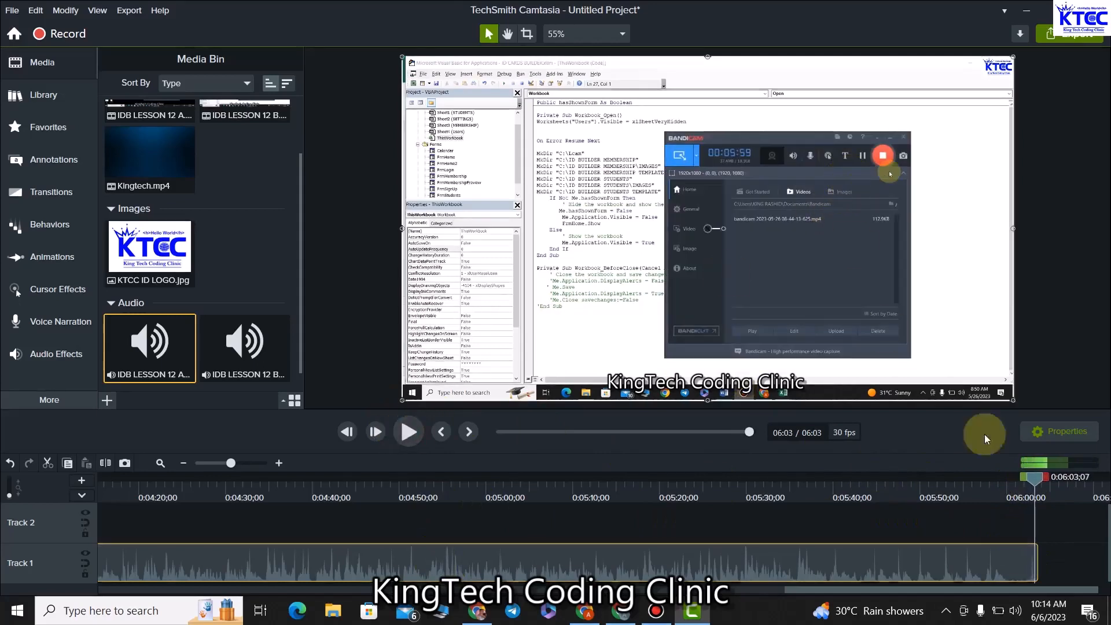
# Replay the last seconds, split the IDB LESSON 12 A clip at 0:06:00;01 and delete the part after the split.
pyautogui.moveTo(1035, 477); pyautogui.dragTo(1009, 477)
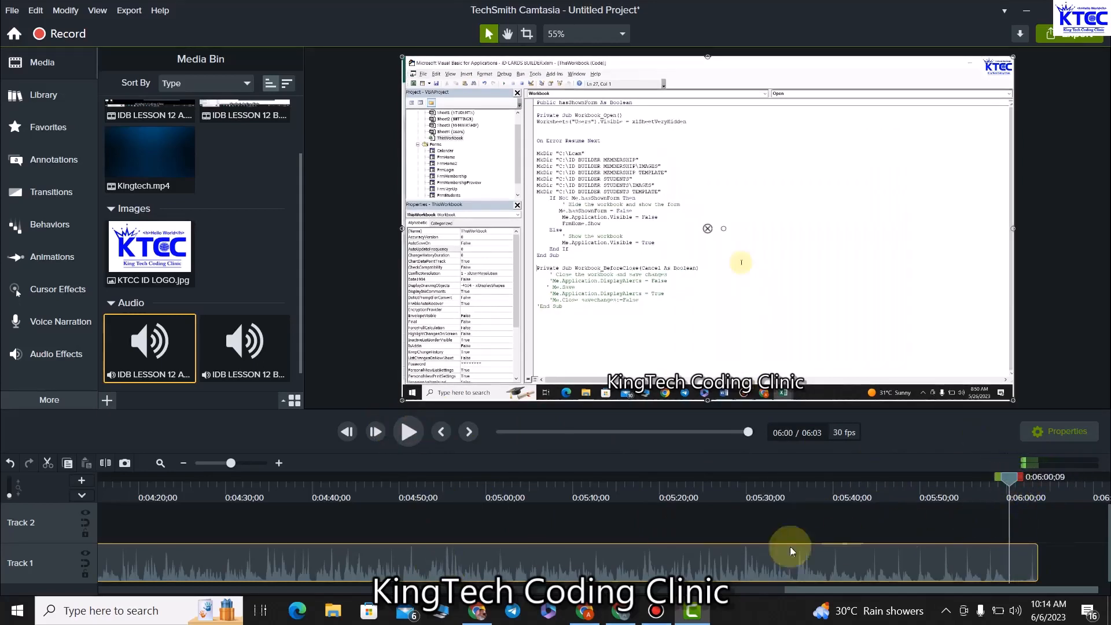
pyautogui.click(411, 433)
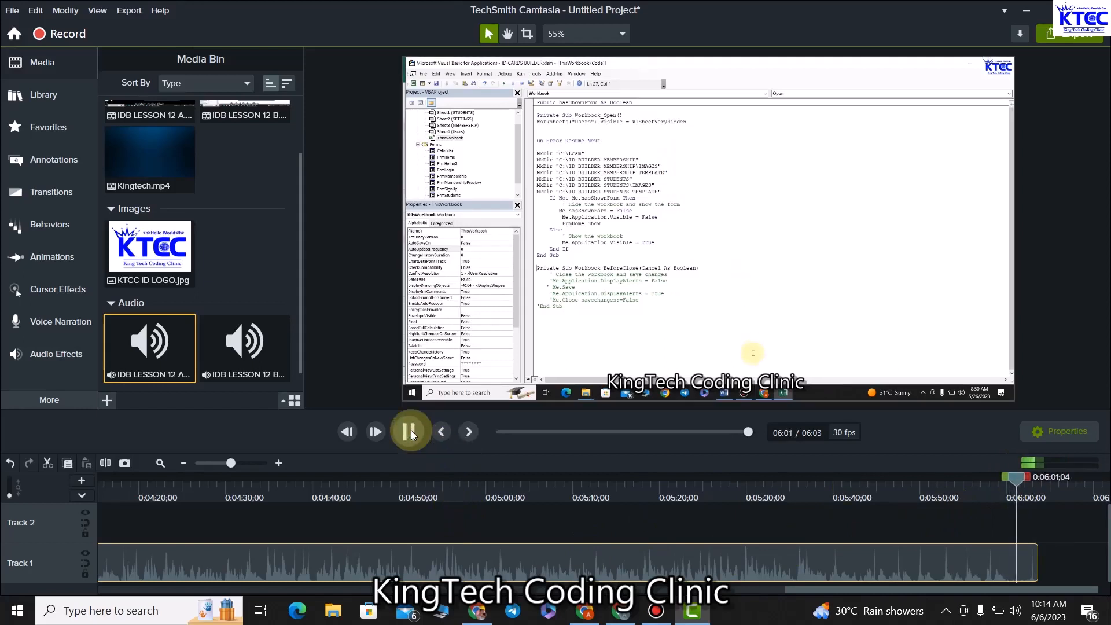
pyautogui.click(411, 434)
pyautogui.moveTo(1022, 478); pyautogui.dragTo(993, 486)
pyautogui.click(404, 433)
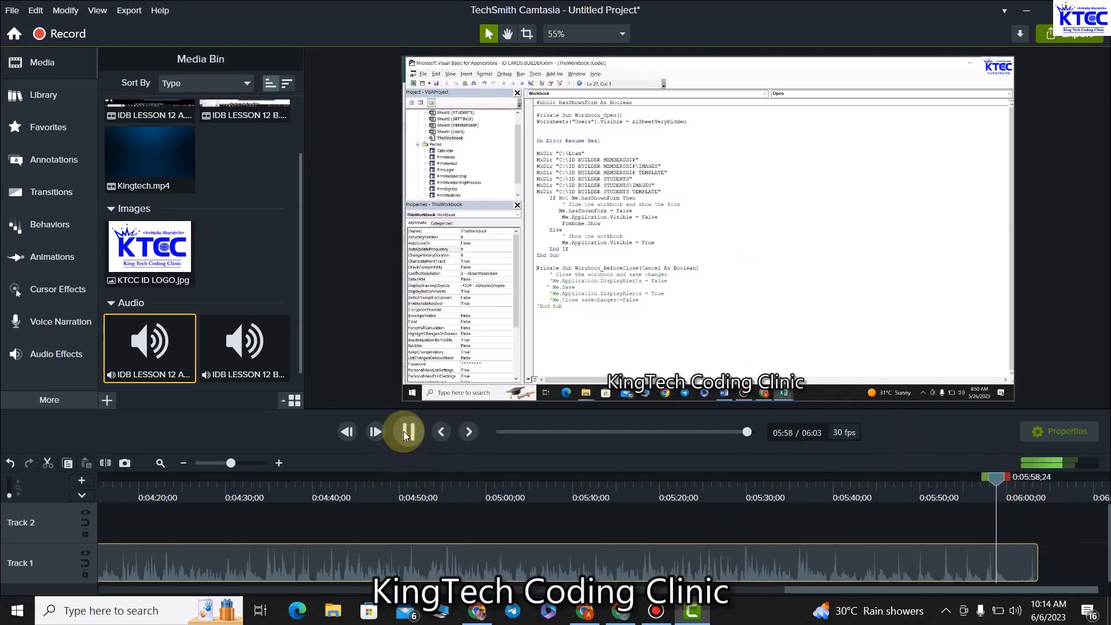
pyautogui.click(404, 432)
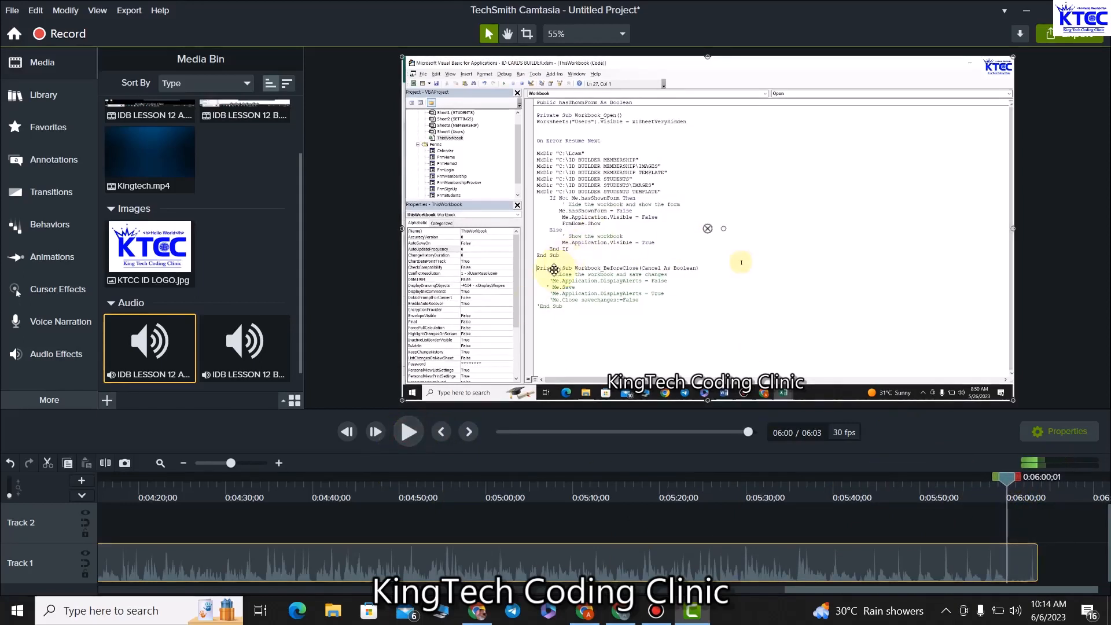
pyautogui.click(105, 464)
pyautogui.click(1019, 564)
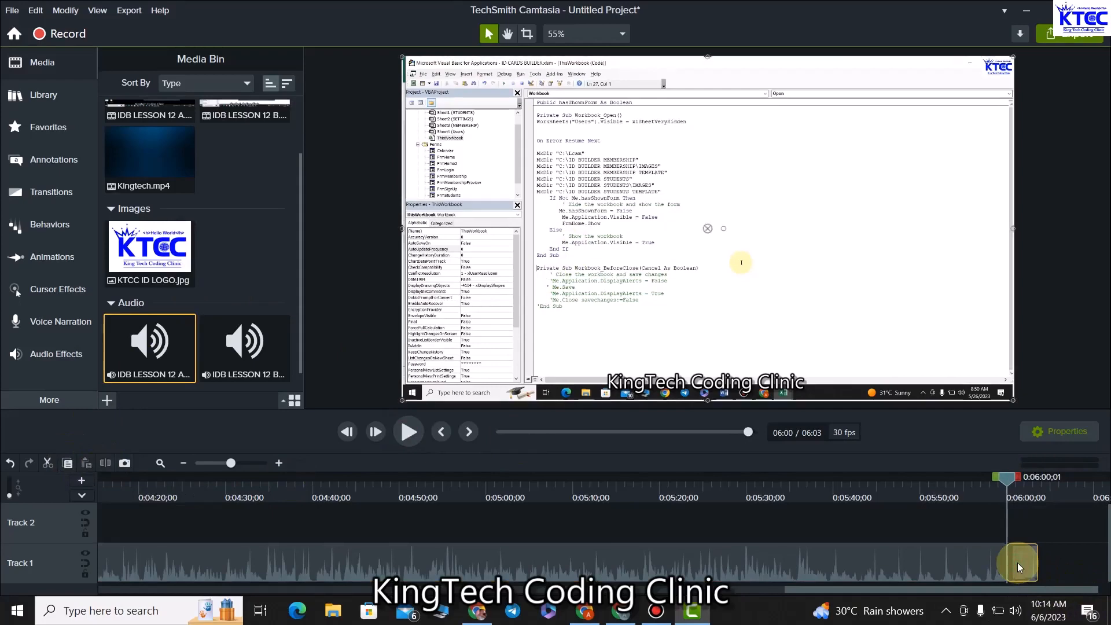
pyautogui.press('Delete')
# Place the IDB LESSON 12 B video directly after the IDB LESSON 12 A clip on Track 1, with the playhead at 0:05:53;13.
pyautogui.moveTo(953, 485); pyautogui.dragTo(950, 481)
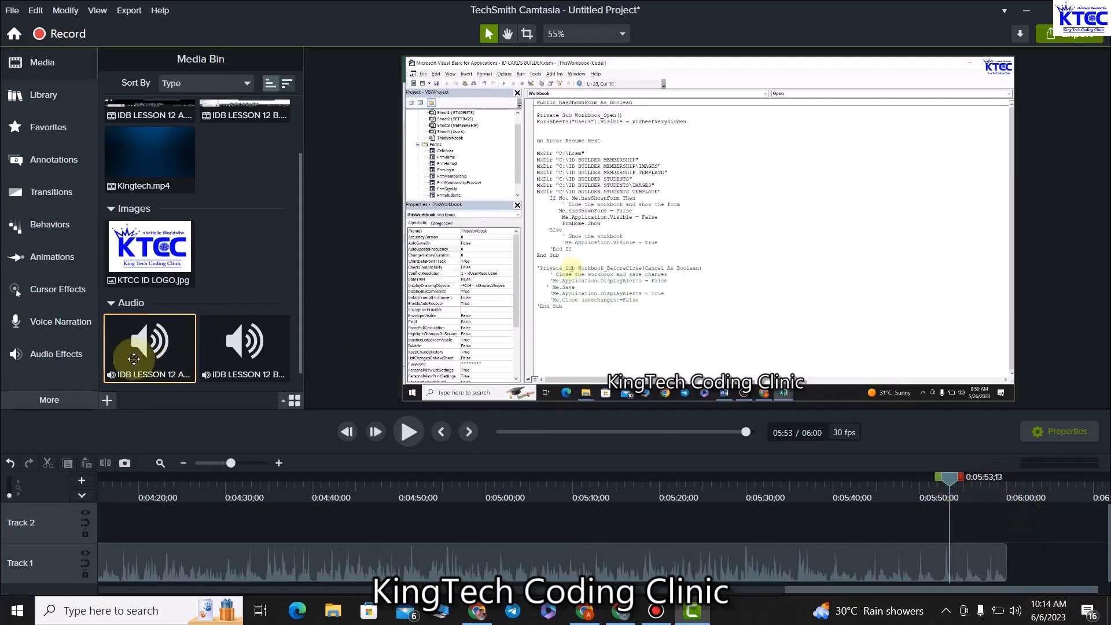
pyautogui.scroll(1, 252, 238)
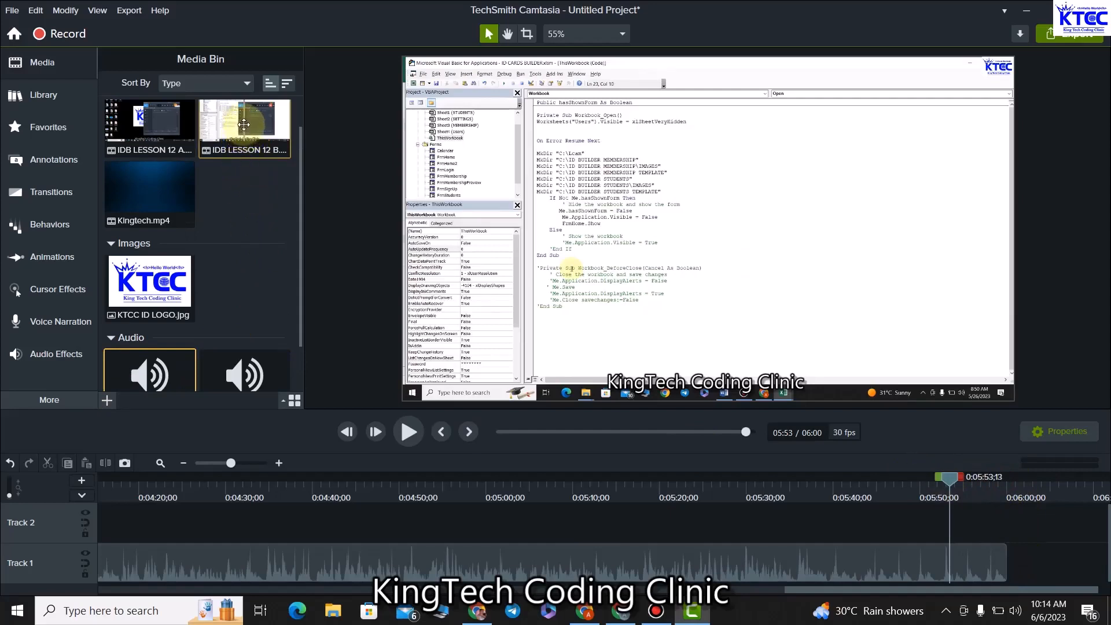
pyautogui.moveTo(245, 125); pyautogui.dragTo(1013, 586)
pyautogui.moveTo(578, 591); pyautogui.dragTo(657, 590)
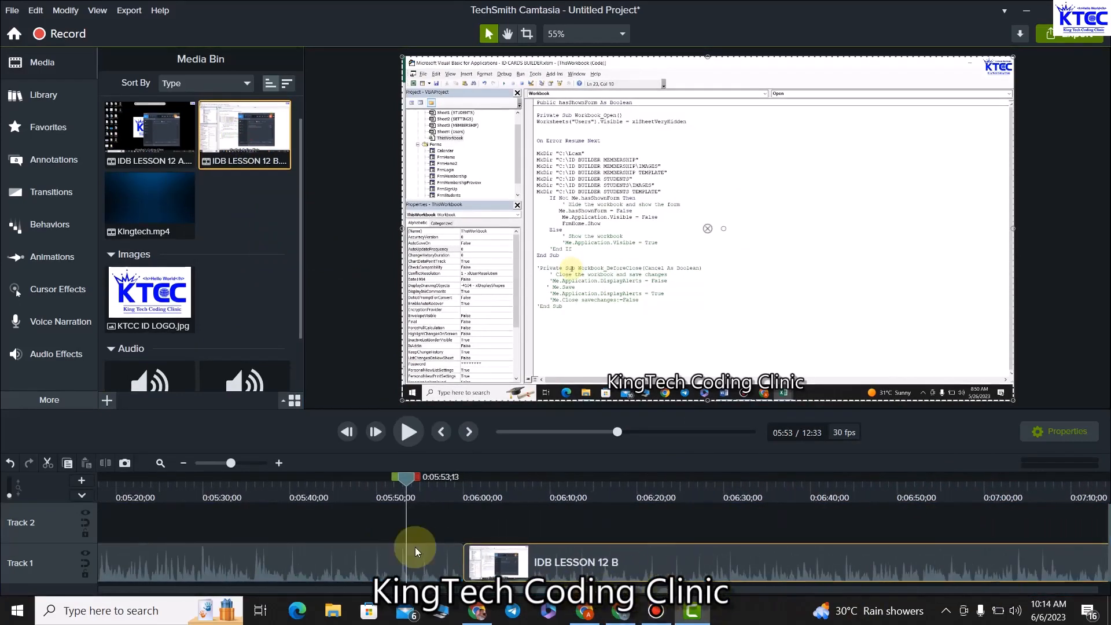
# Split the IDB LESSON 12 B clip at 0:06:06;08 and ripple delete the part before the split, playing across the join to check.
pyautogui.click(409, 433)
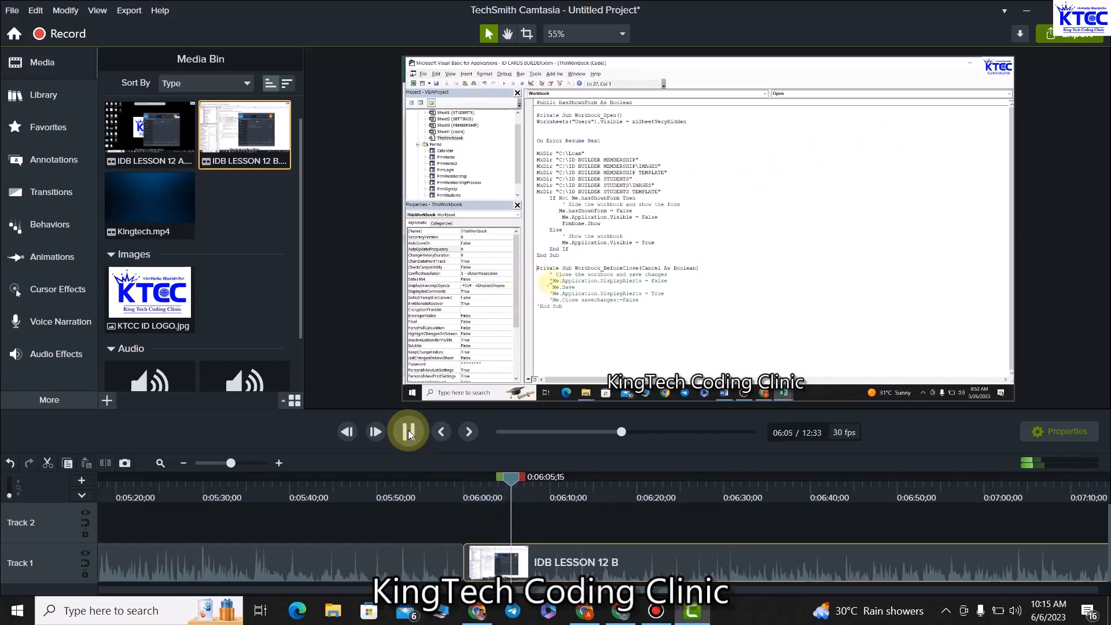
pyautogui.click(408, 432)
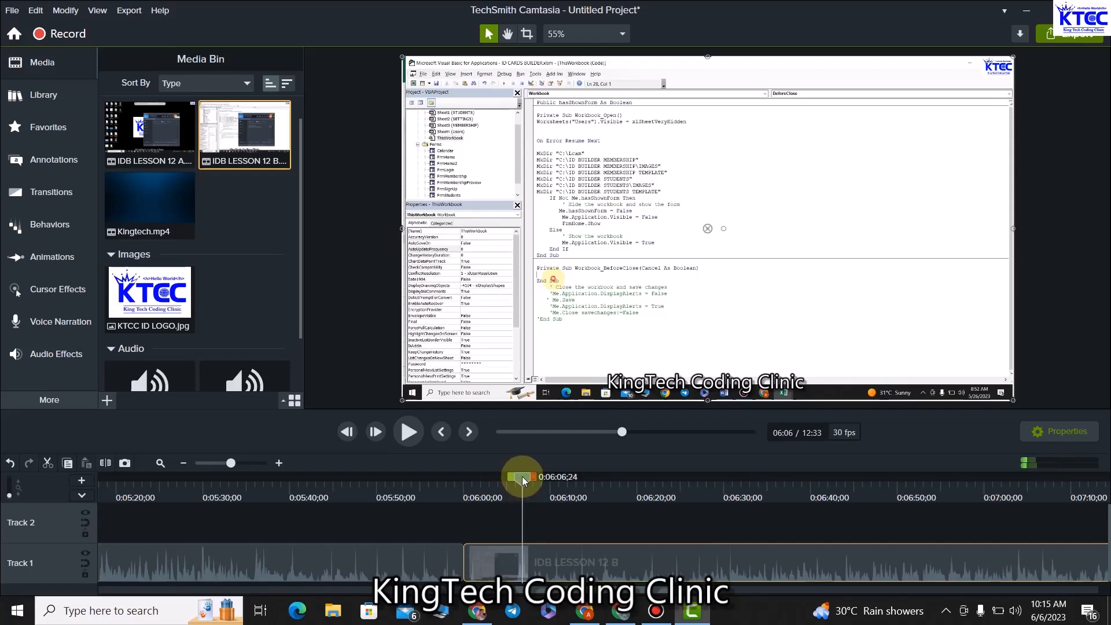
pyautogui.moveTo(522, 477); pyautogui.dragTo(518, 477)
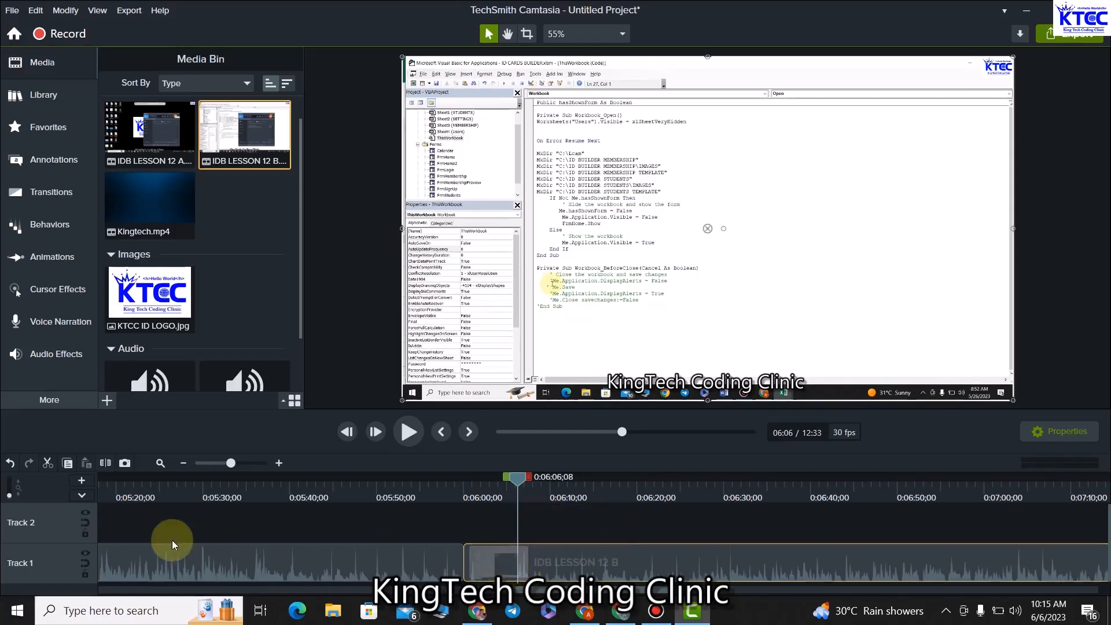
pyautogui.click(108, 463)
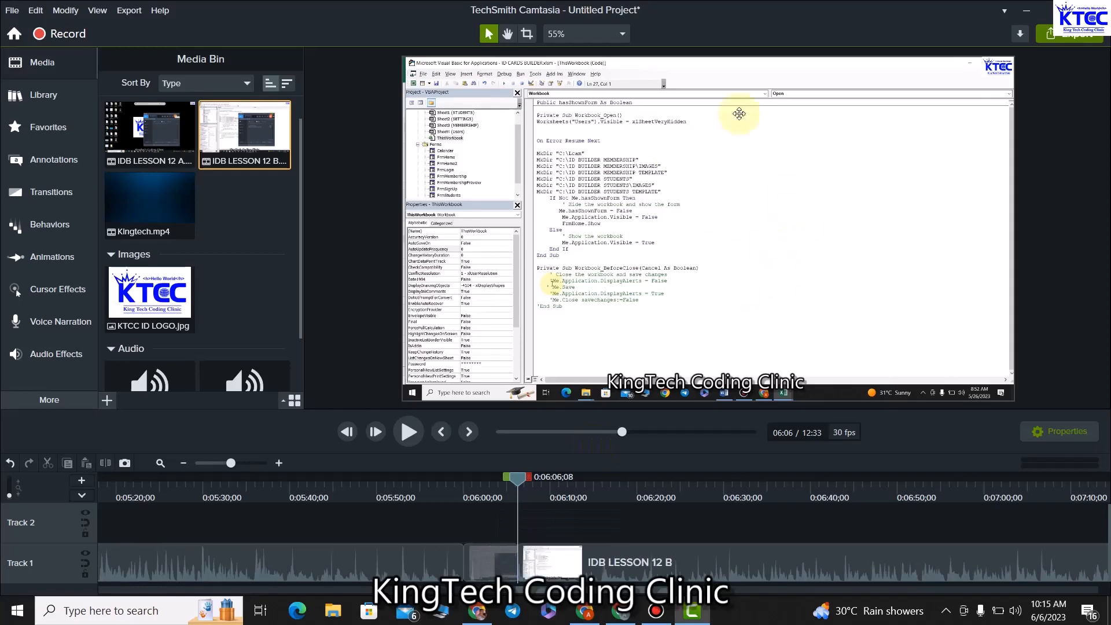
pyautogui.click(494, 573)
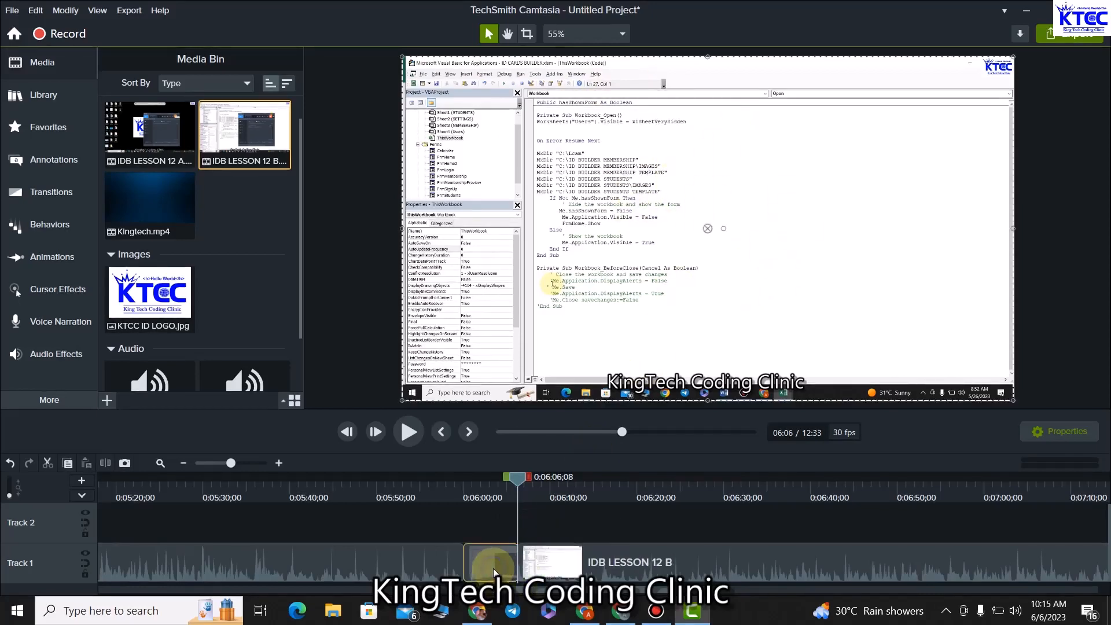
pyautogui.rightClick(494, 573)
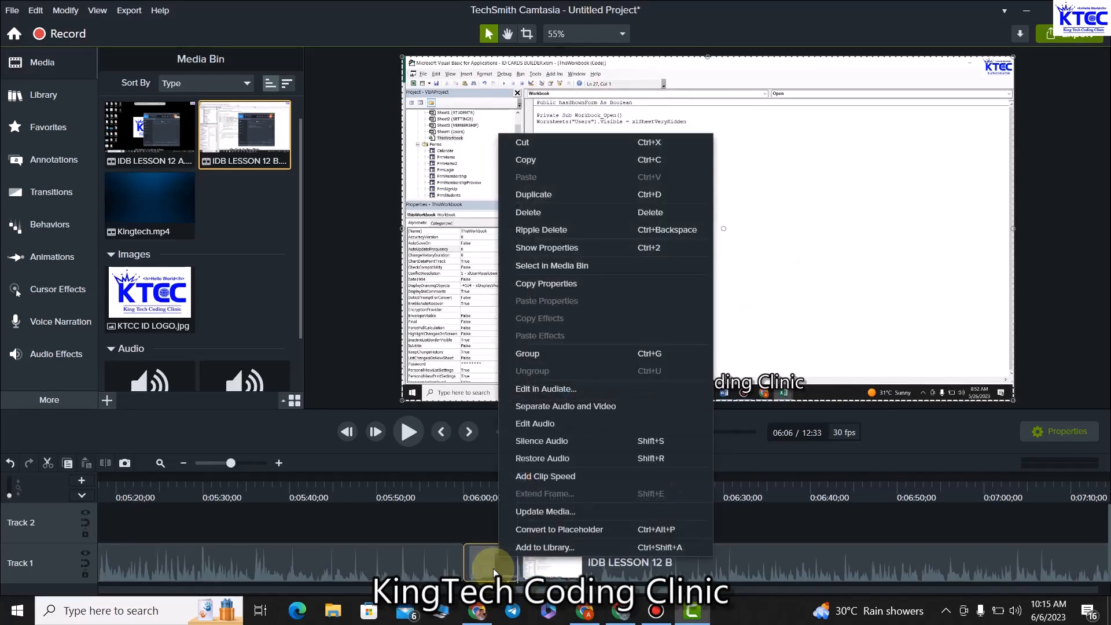
pyautogui.click(561, 230)
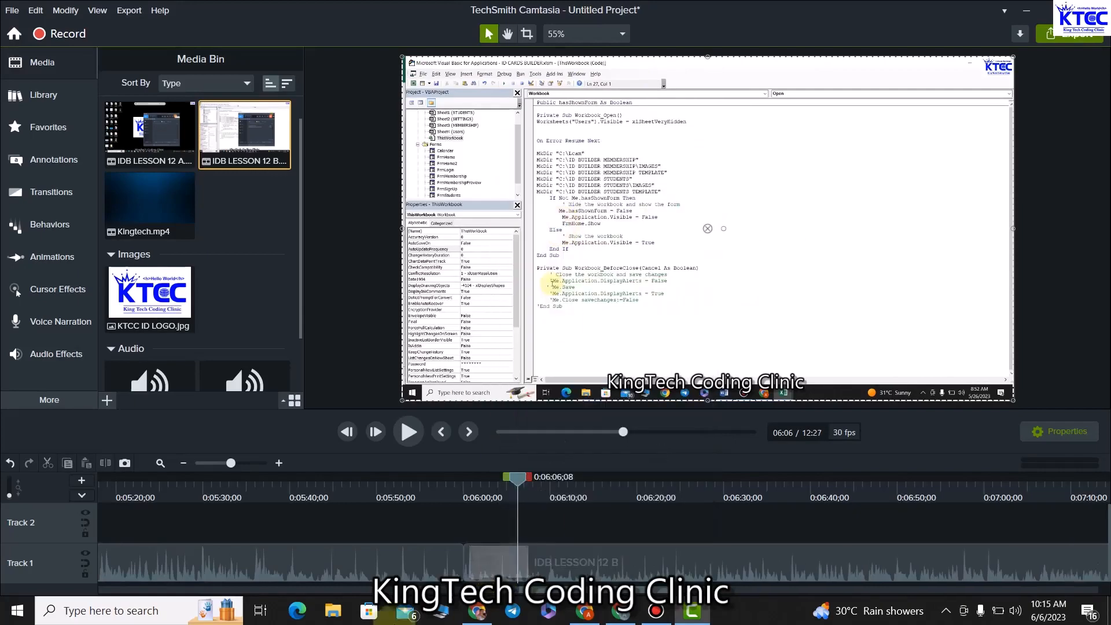
pyautogui.moveTo(520, 478); pyautogui.dragTo(427, 477)
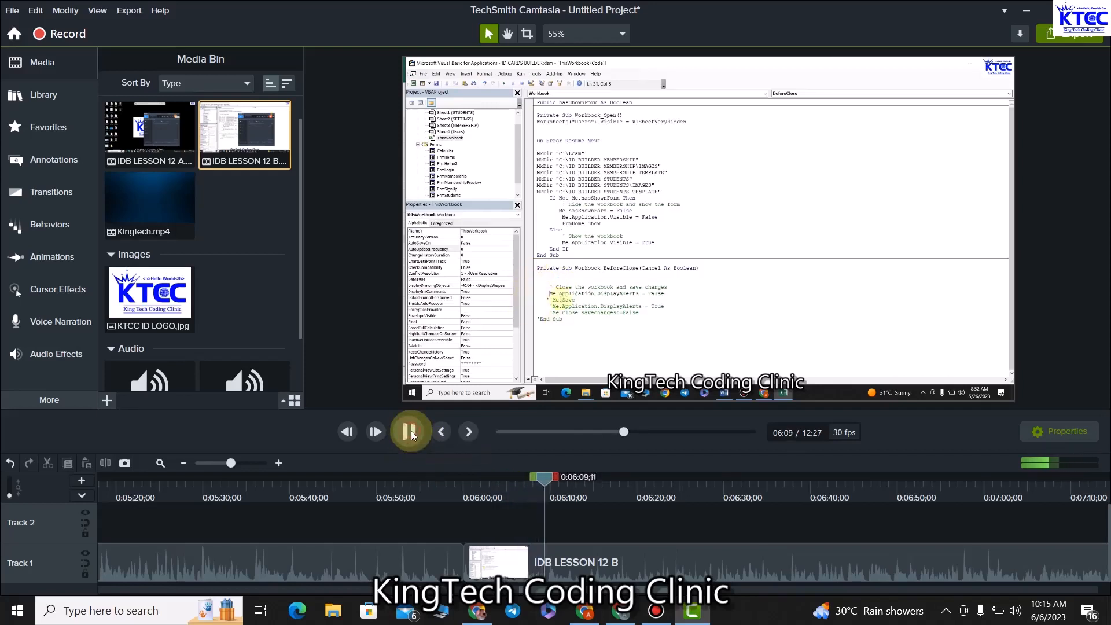
pyautogui.click(409, 431)
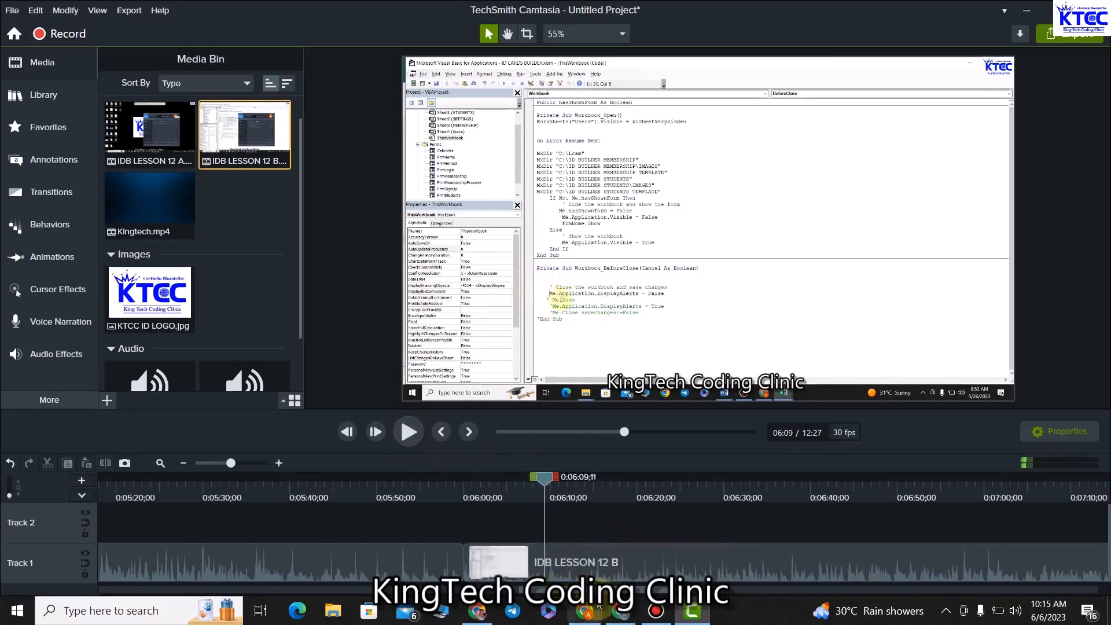
# Scrub through the IDB LESSON 12 B clip to about 8:45 and play the section between about 8:37 and 8:45.
pyautogui.moveTo(600, 591); pyautogui.dragTo(650, 597)
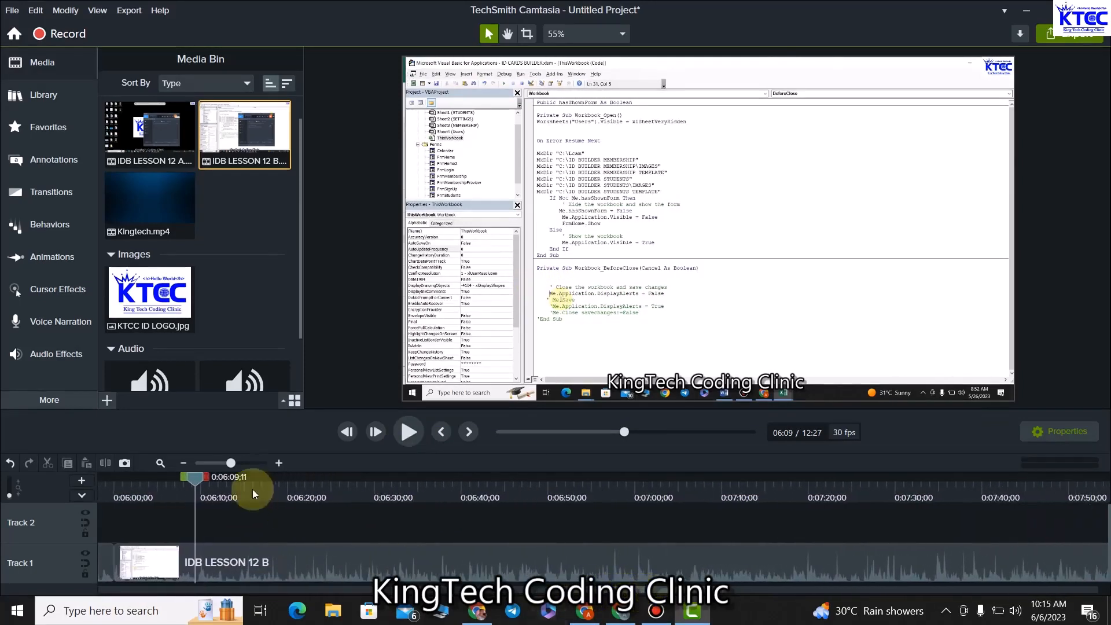
pyautogui.moveTo(194, 480); pyautogui.dragTo(479, 479)
pyautogui.moveTo(633, 490); pyautogui.dragTo(728, 491)
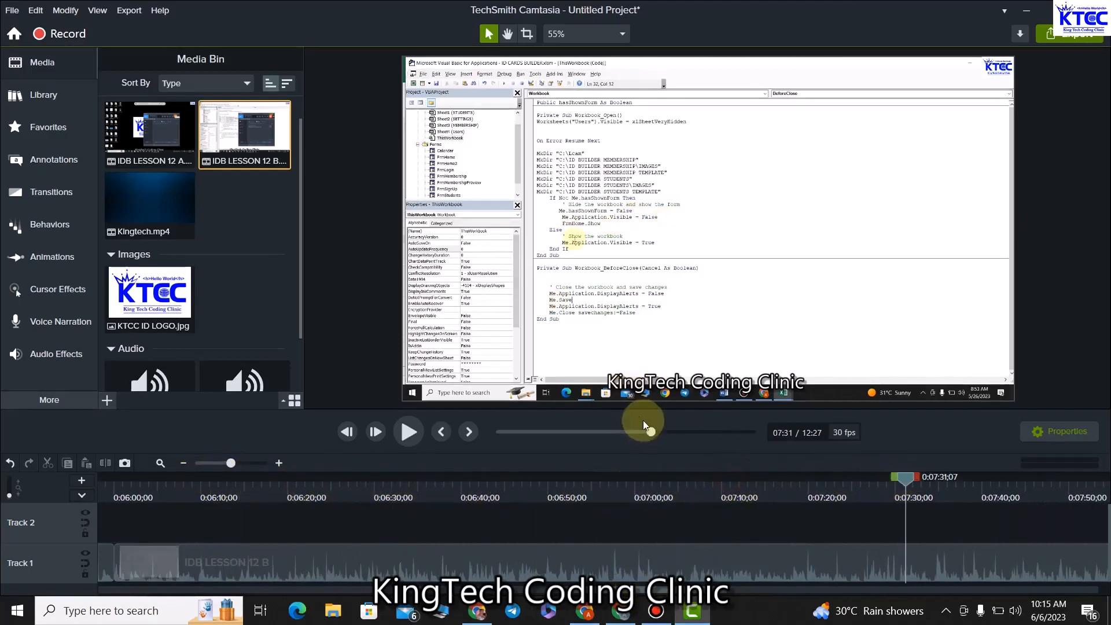
pyautogui.moveTo(651, 432); pyautogui.dragTo(676, 432)
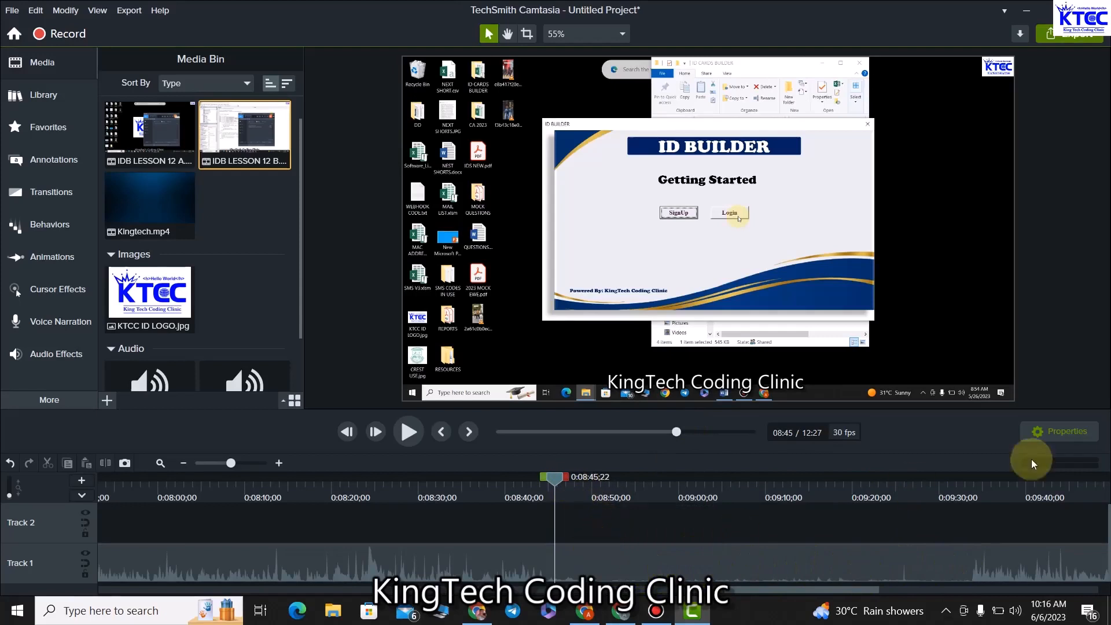
pyautogui.click(544, 482)
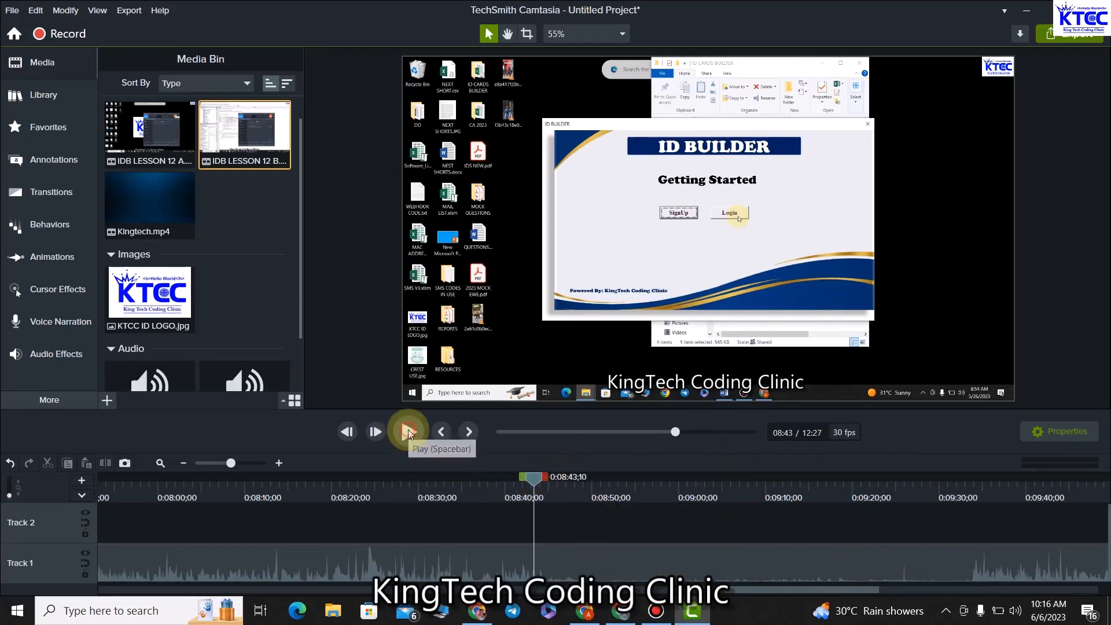
pyautogui.click(408, 432)
pyautogui.click(408, 432)
pyautogui.click(547, 478)
pyautogui.moveTo(554, 478); pyautogui.dragTo(501, 478)
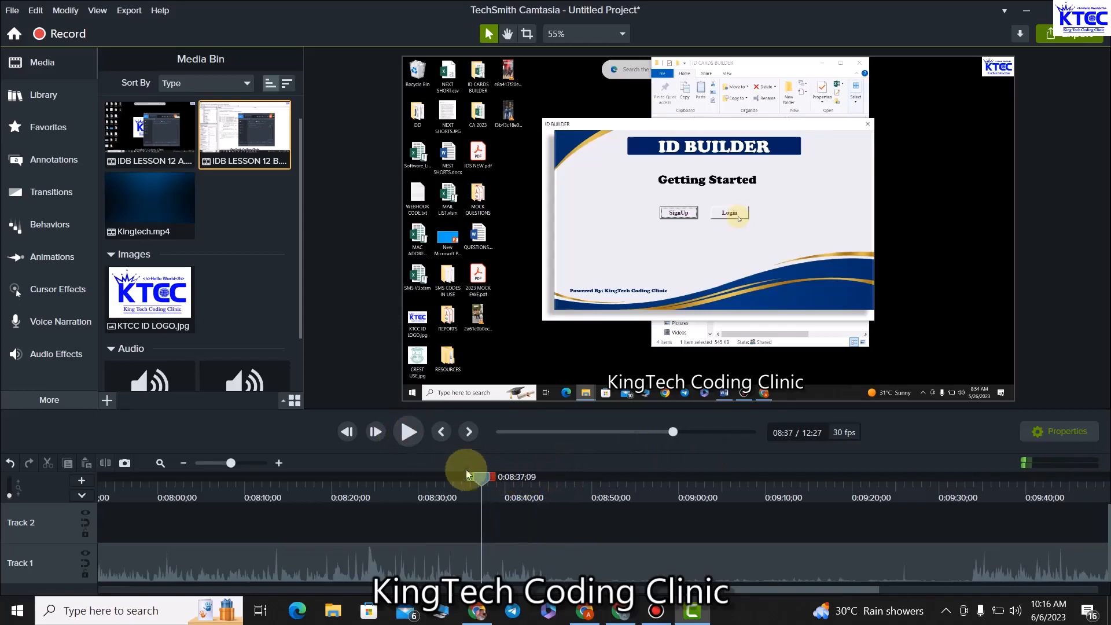
pyautogui.click(406, 432)
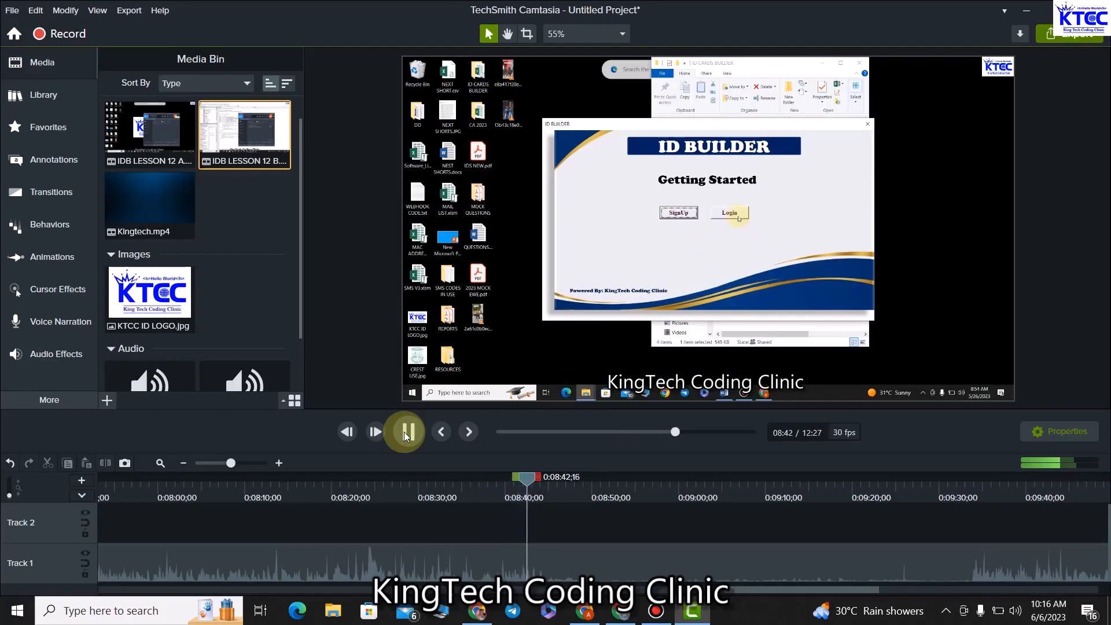
pyautogui.click(405, 434)
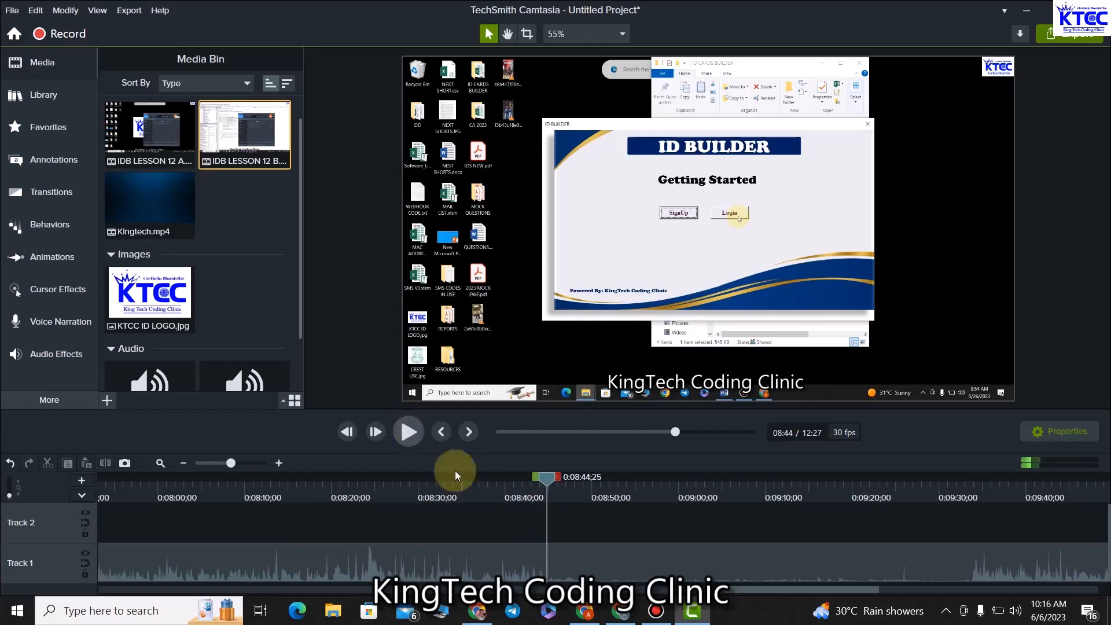
# Split the IDB LESSON 12 B clip at 0:08:44;25 and again at 0:09:33;29, playing briefly near the second point to locate the cut.
pyautogui.click(574, 564)
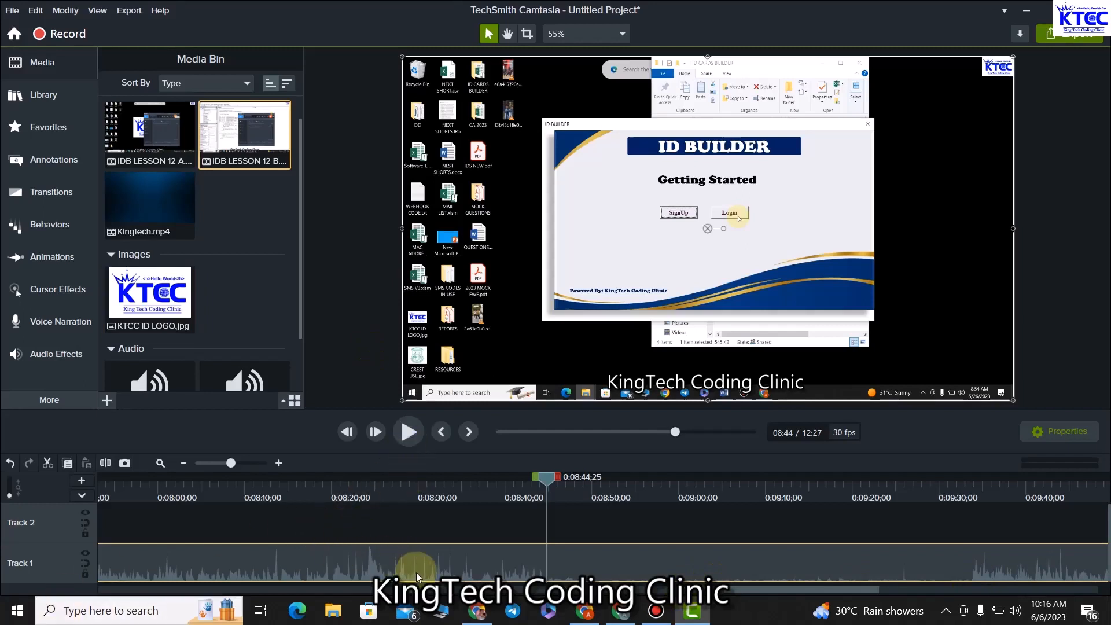
pyautogui.click(107, 464)
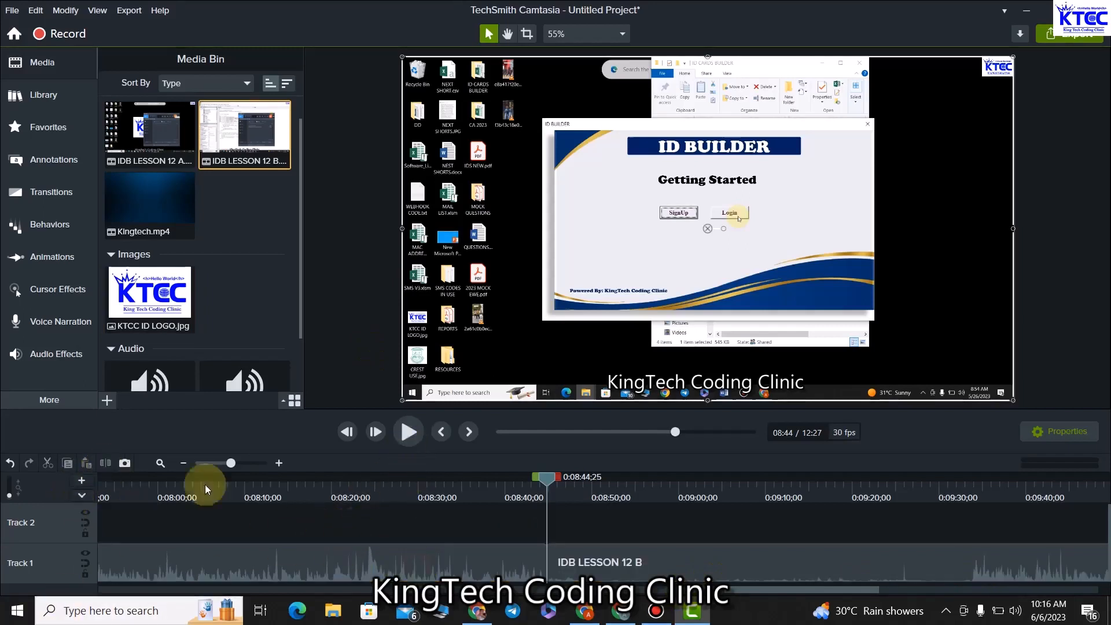
pyautogui.click(585, 566)
pyautogui.moveTo(550, 483); pyautogui.dragTo(962, 478)
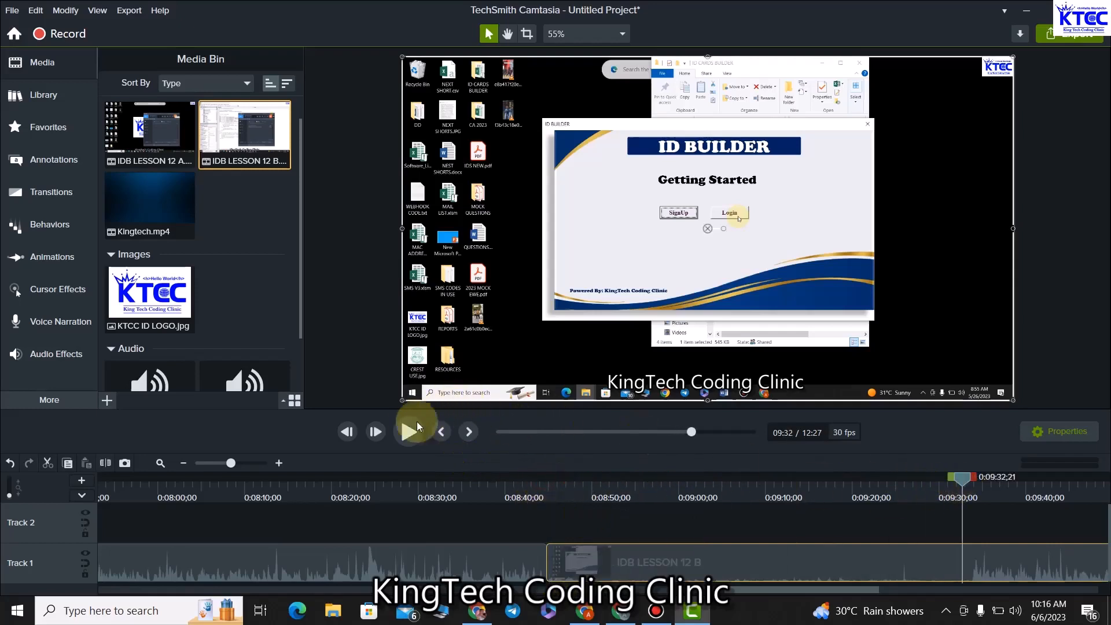
pyautogui.click(407, 431)
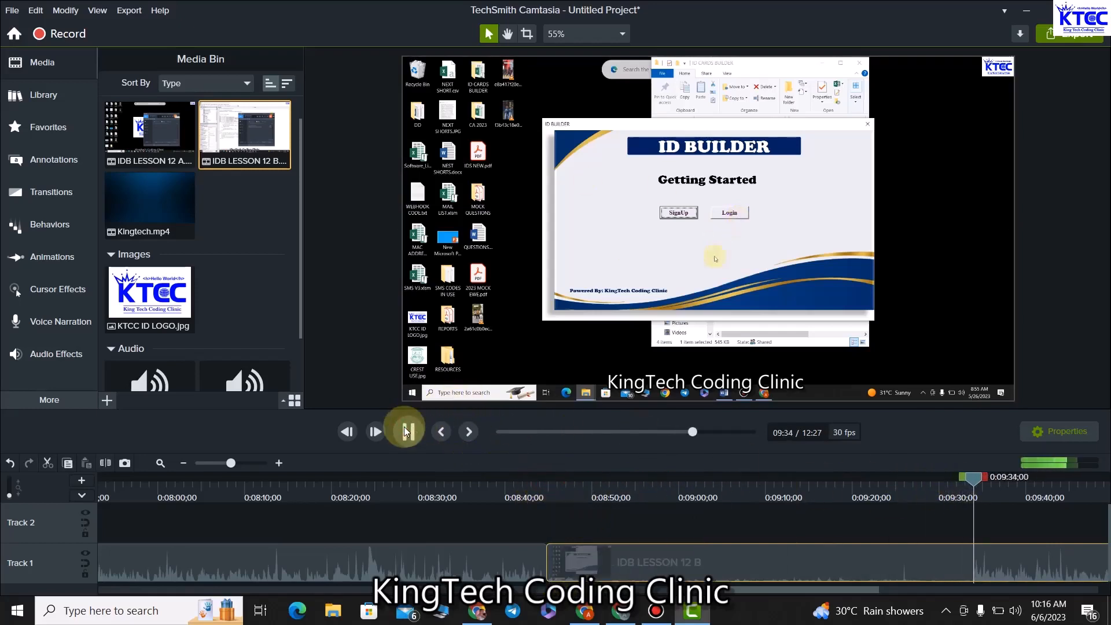
pyautogui.click(407, 431)
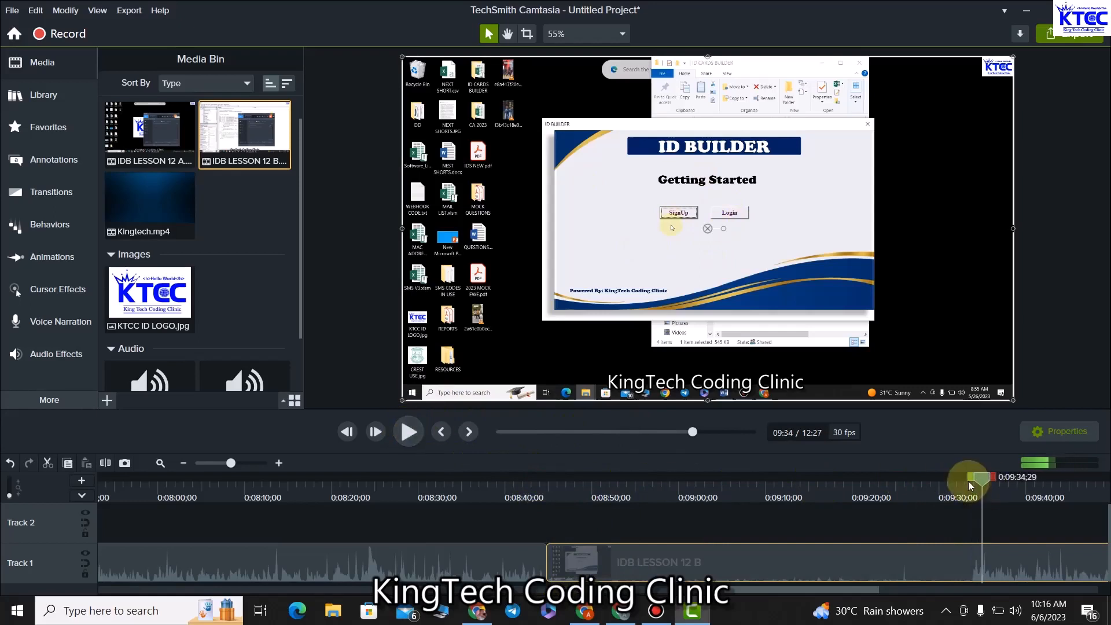
pyautogui.moveTo(984, 478); pyautogui.dragTo(973, 481)
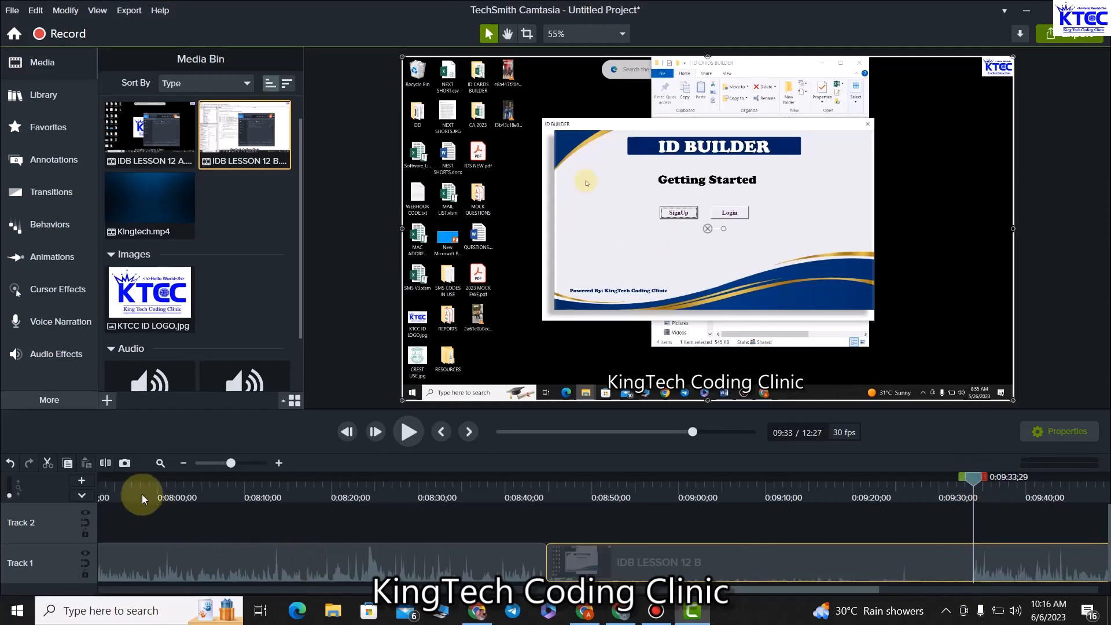
pyautogui.click(105, 463)
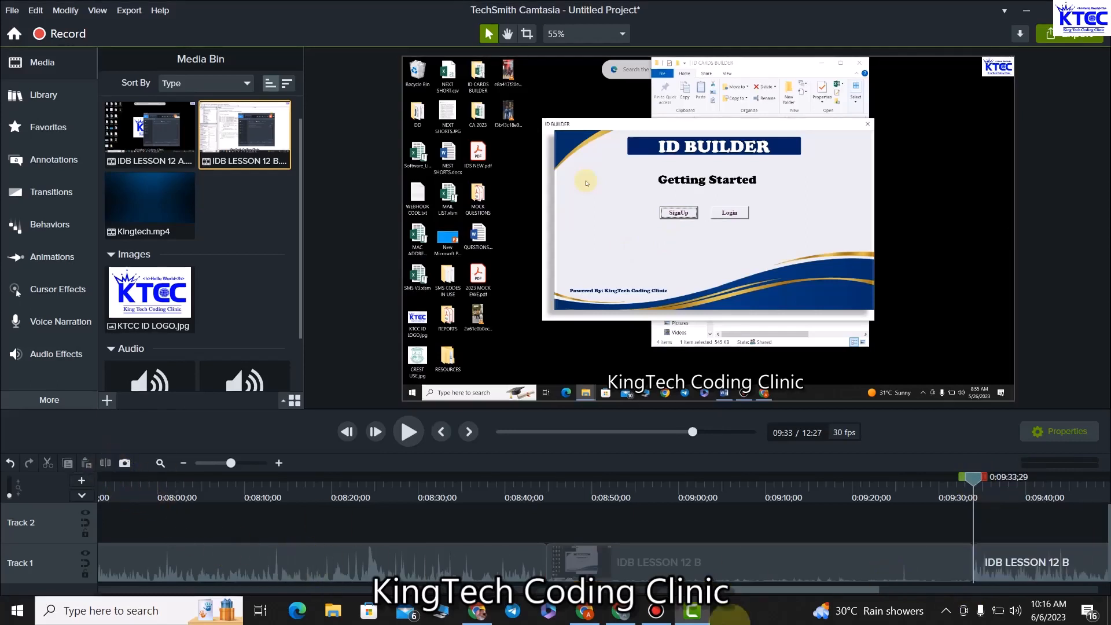
# Ripple delete the IDB LESSON 12 B segment between the two splits and play from about 8:40 to 8:53 to check the join.
pyautogui.click(748, 564)
pyautogui.rightClick(748, 564)
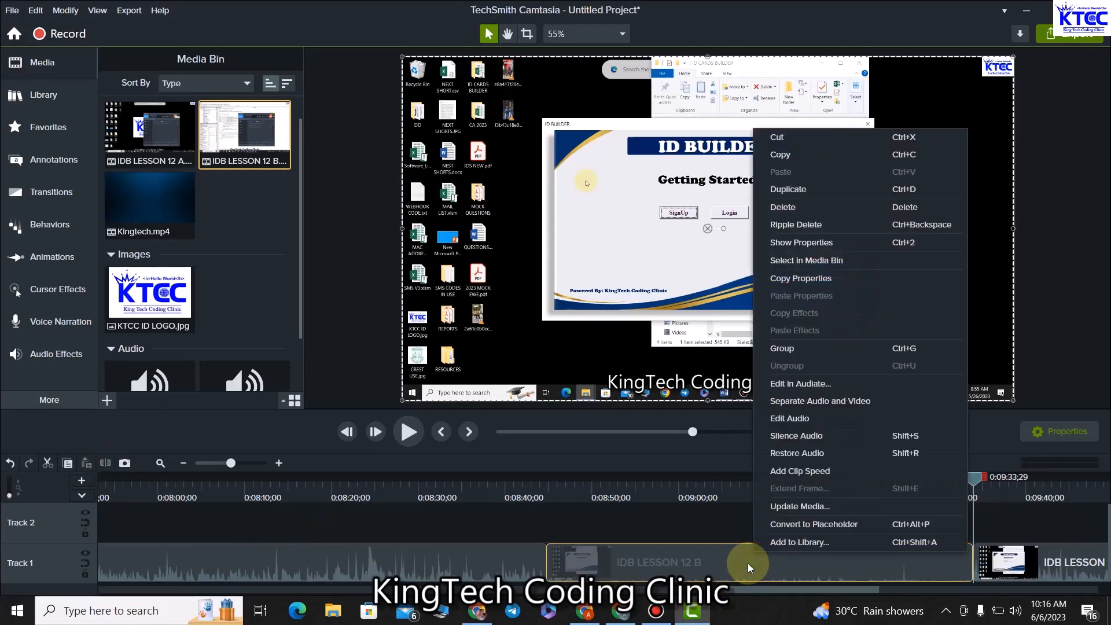
pyautogui.click(790, 225)
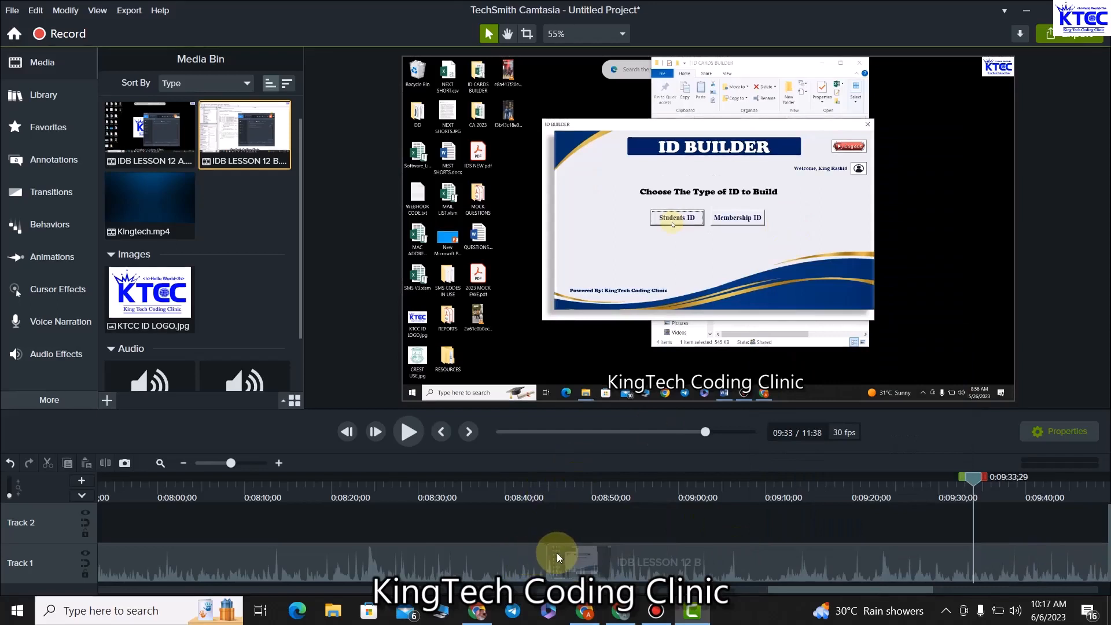
pyautogui.moveTo(974, 484); pyautogui.dragTo(508, 485)
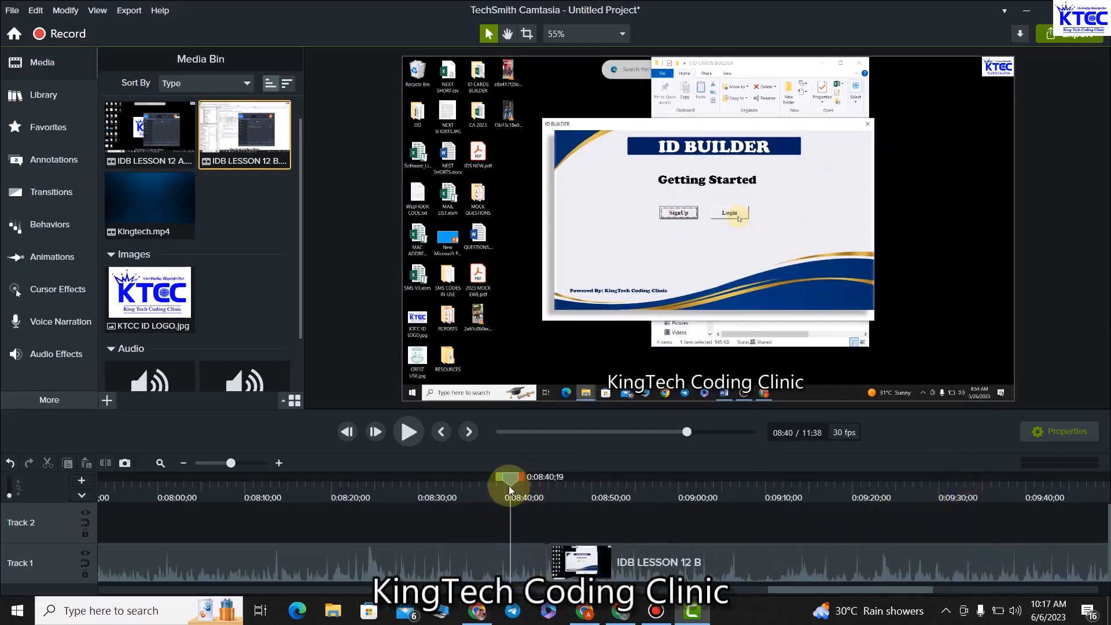
pyautogui.click(409, 431)
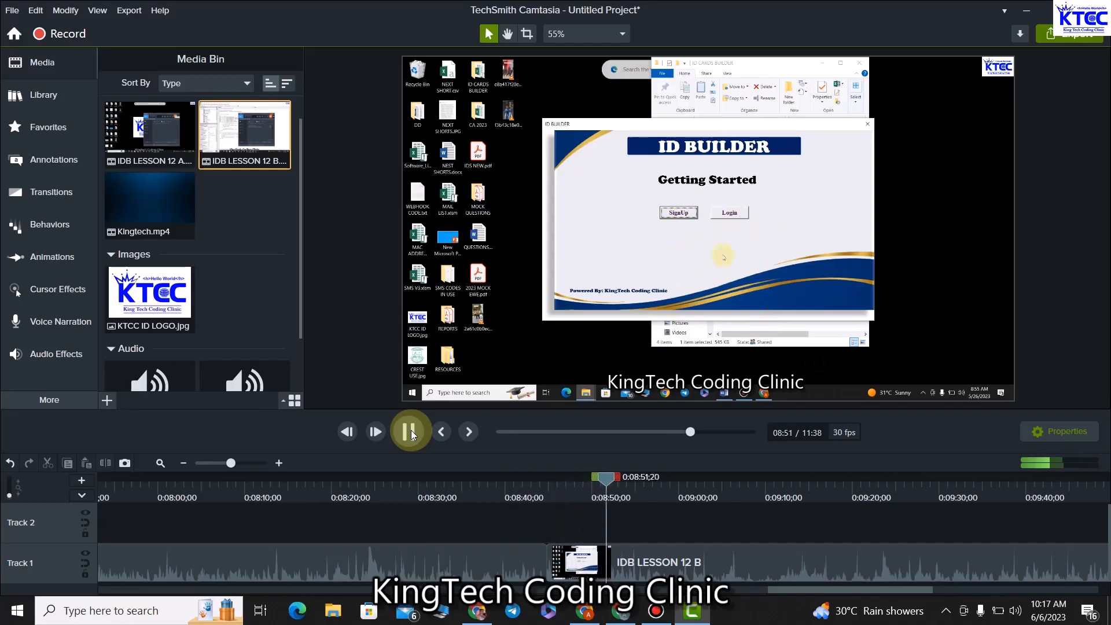
pyautogui.click(409, 432)
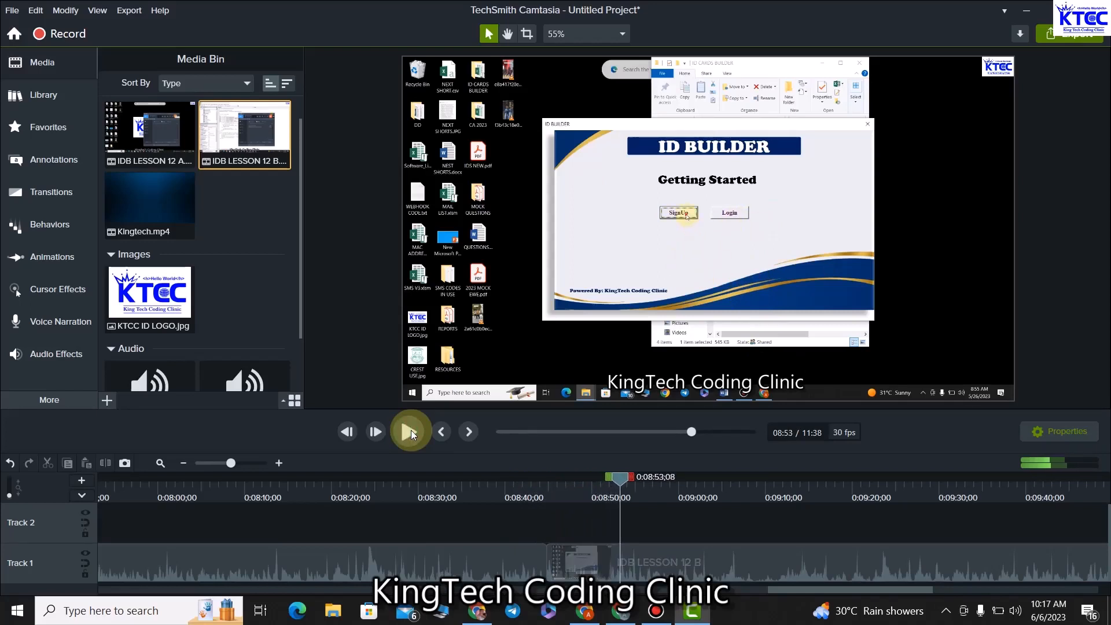
# Add the Subscribe Slider from the library's Channel Kit to Track 2 at about 0:00:34, above the IDB LESSON 12 A clip.
pyautogui.moveTo(776, 592); pyautogui.dragTo(63, 623)
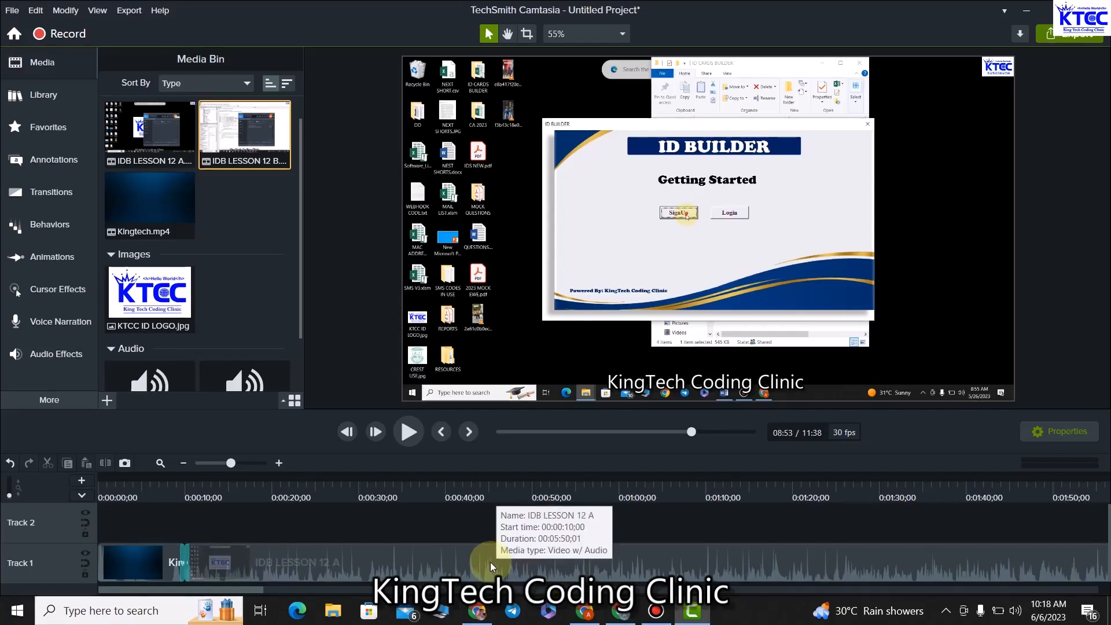
pyautogui.click(43, 96)
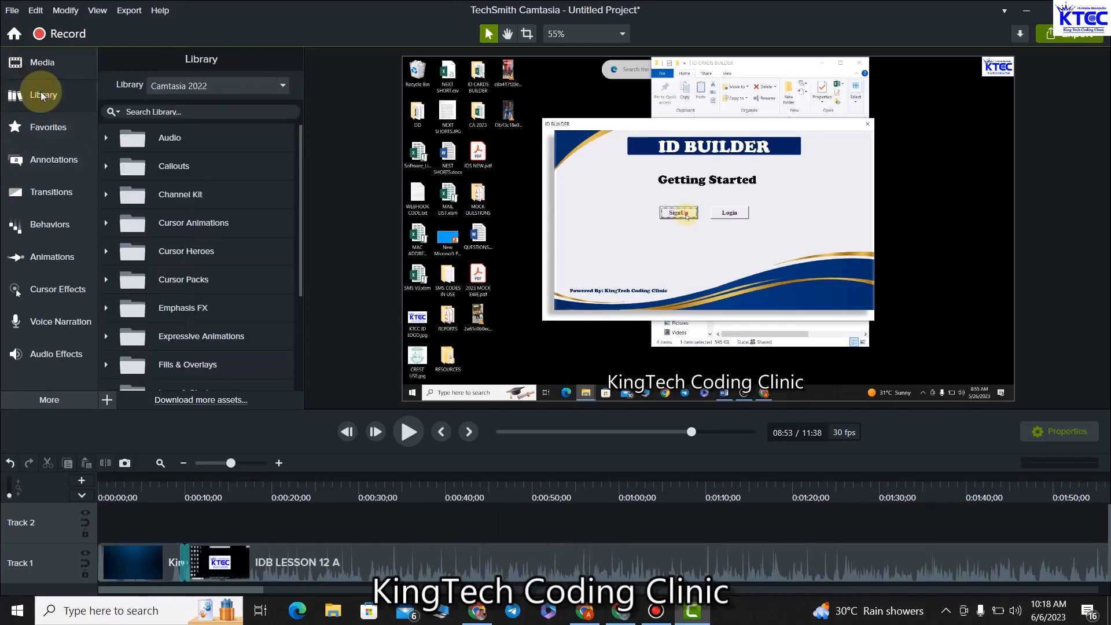
pyautogui.click(106, 195)
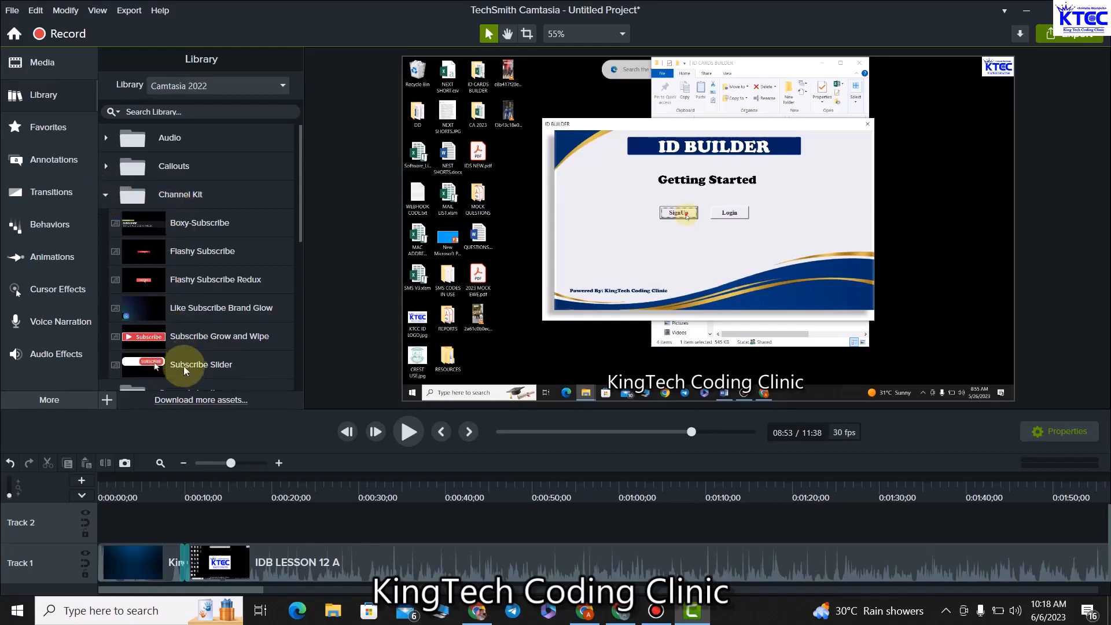
pyautogui.moveTo(182, 366); pyautogui.dragTo(397, 531)
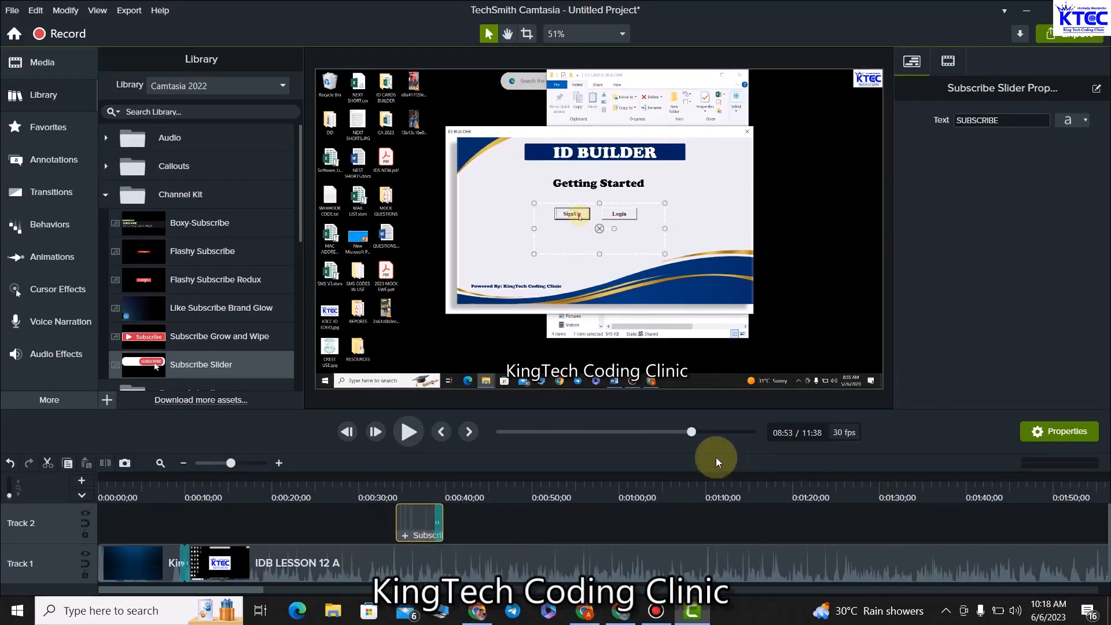
# Preview the Subscribe Slider up to 0:00:36;22, then shrink it and place it in the lower-right corner of the canvas.
pyautogui.moveTo(691, 433); pyautogui.dragTo(434, 473)
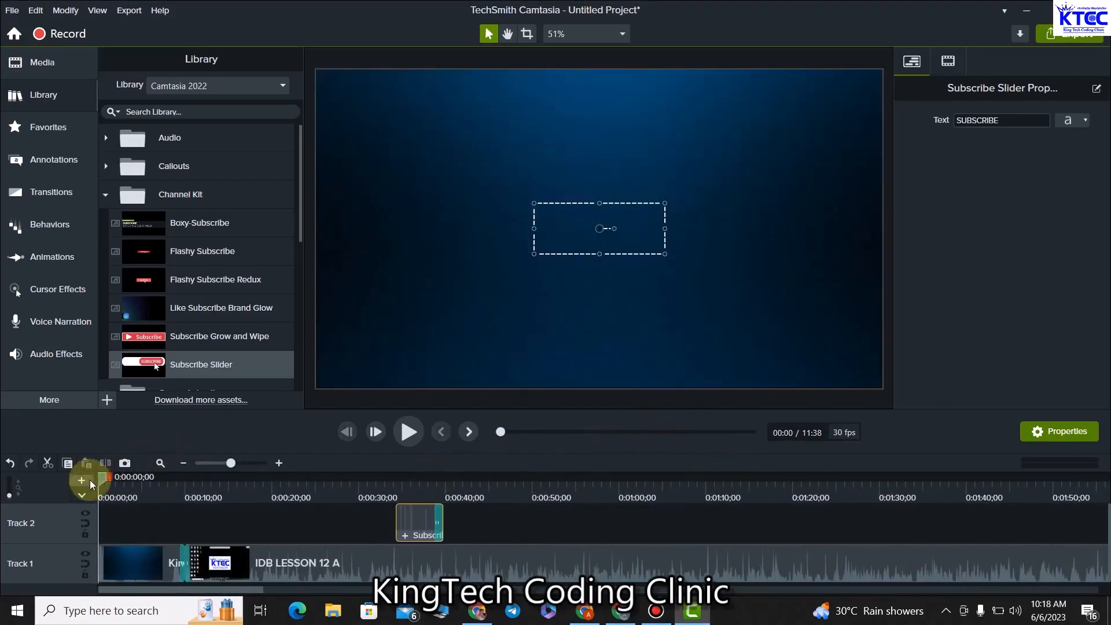
pyautogui.moveTo(99, 479); pyautogui.dragTo(261, 486)
pyautogui.click(405, 432)
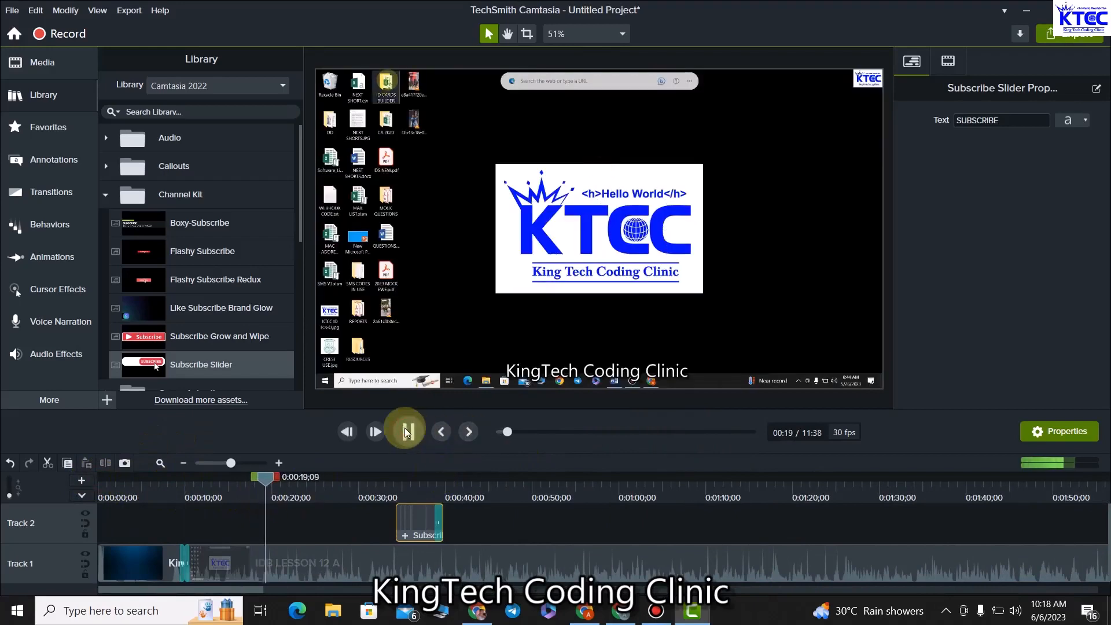
pyautogui.moveTo(280, 476); pyautogui.dragTo(364, 479)
pyautogui.click(409, 435)
pyautogui.click(409, 435)
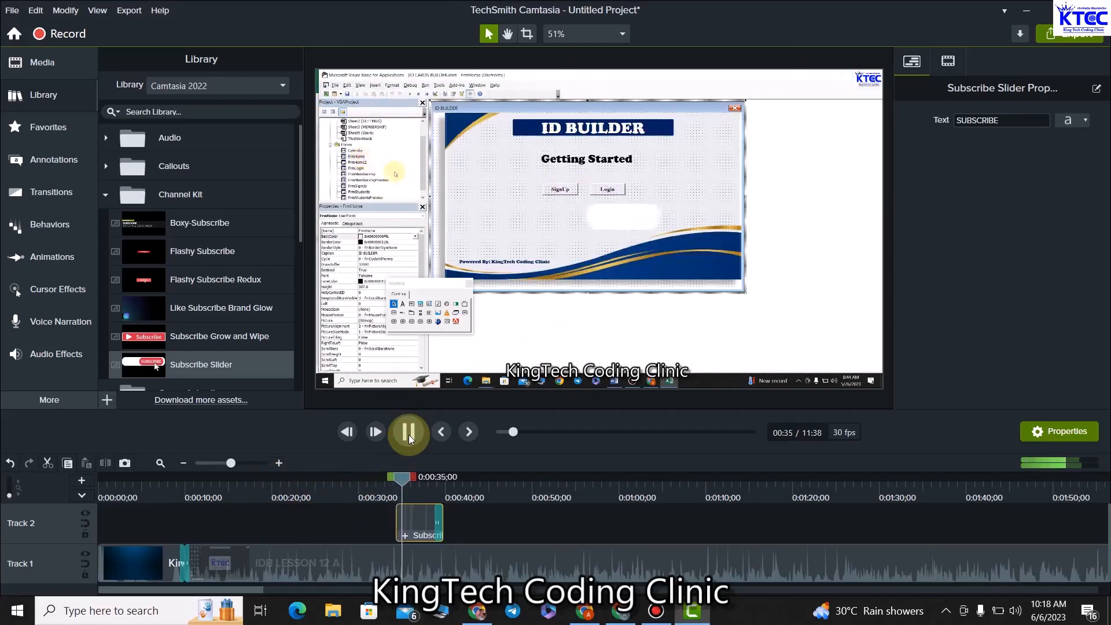
pyautogui.click(408, 435)
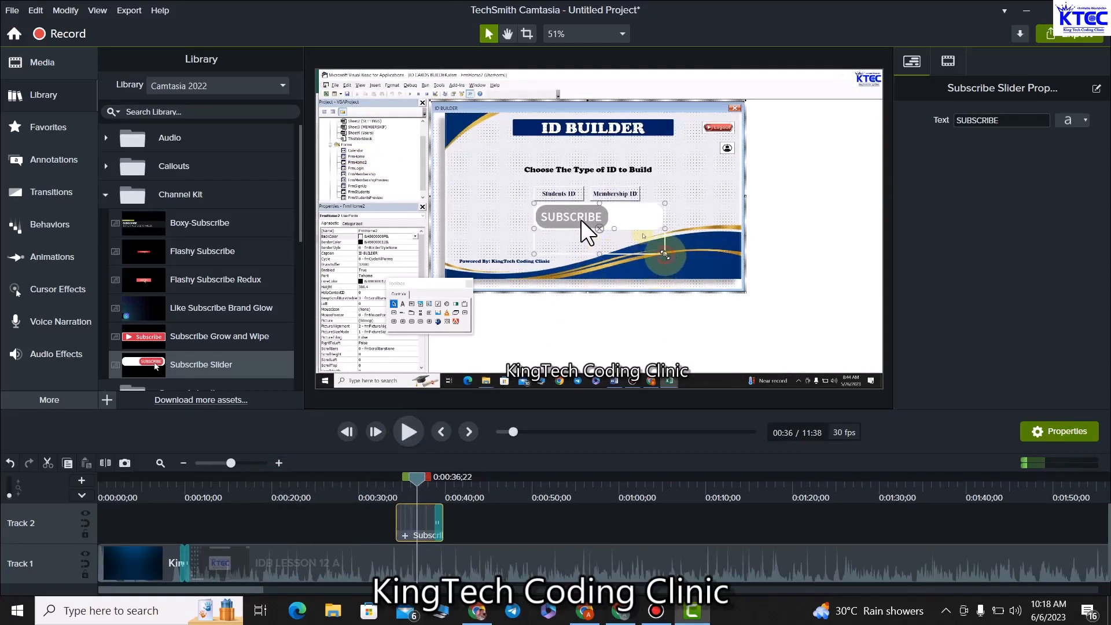
pyautogui.moveTo(592, 215)
pyautogui.mouseDown()
pyautogui.moveTo(631, 254)
pyautogui.moveTo(843, 351)
pyautogui.mouseUp()
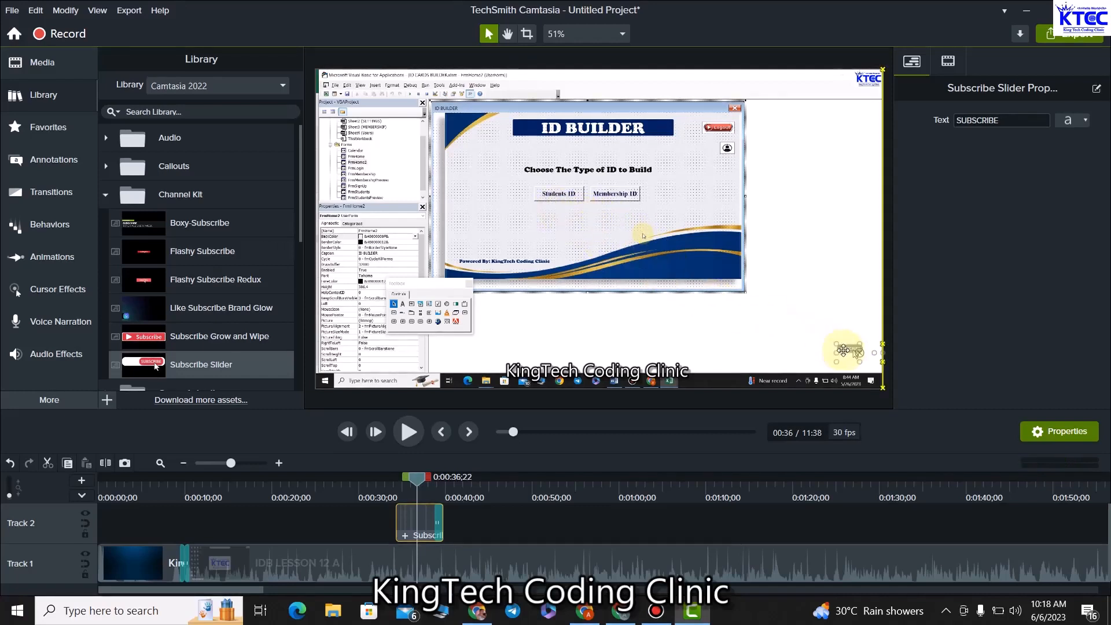
# Replay the section with the repositioned Subscribe Slider and extend its clip's end on Track 2 past 0:00:40.
pyautogui.moveTo(417, 476); pyautogui.dragTo(345, 476)
pyautogui.click(410, 432)
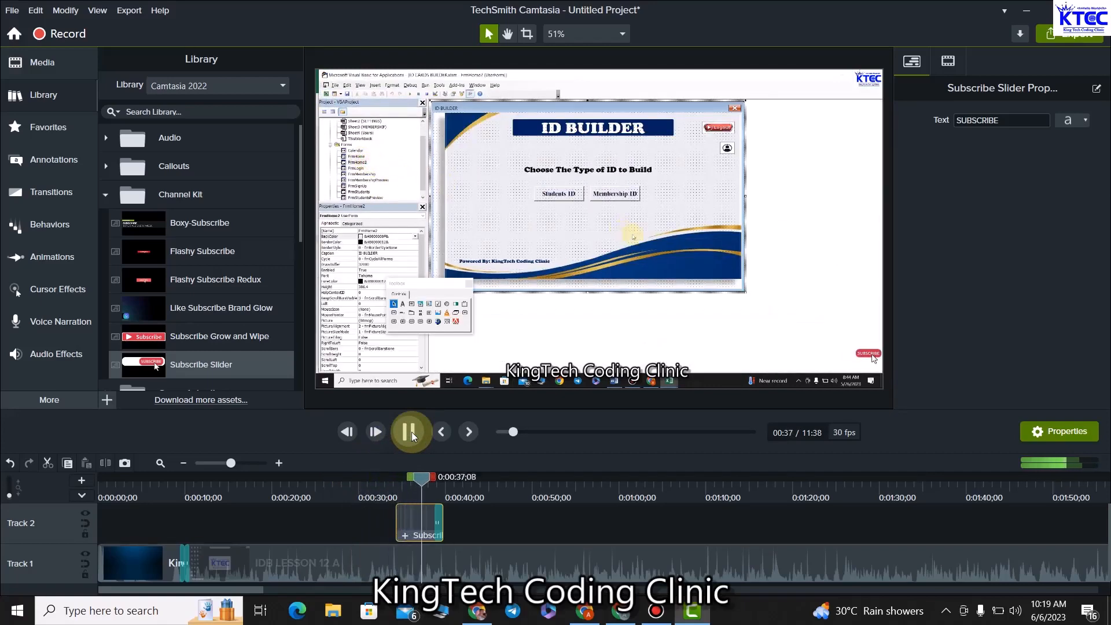
pyautogui.click(438, 535)
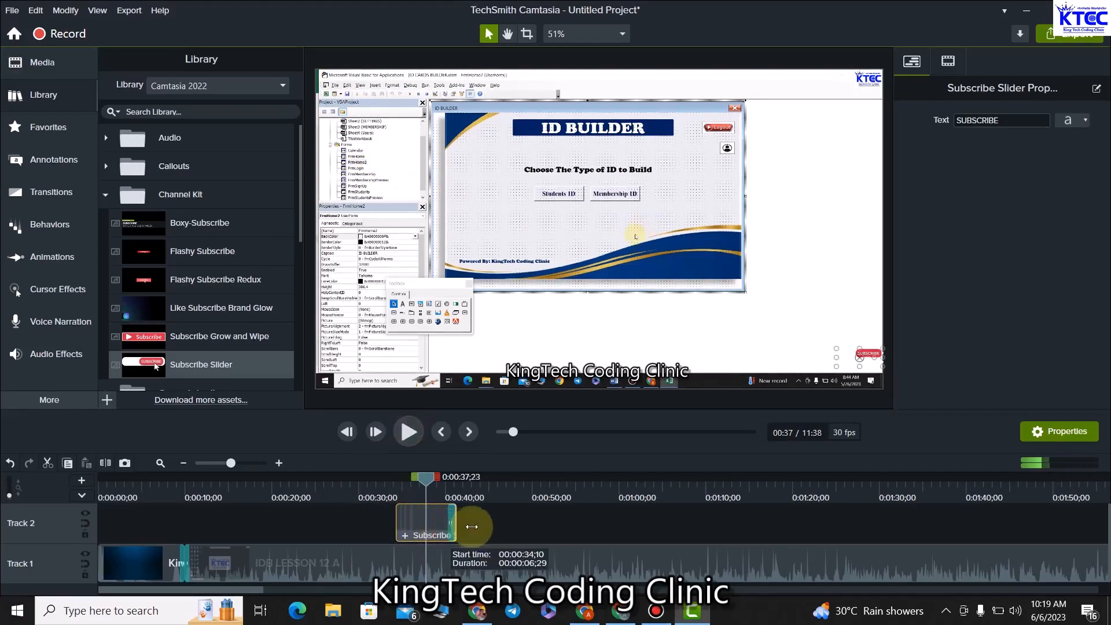
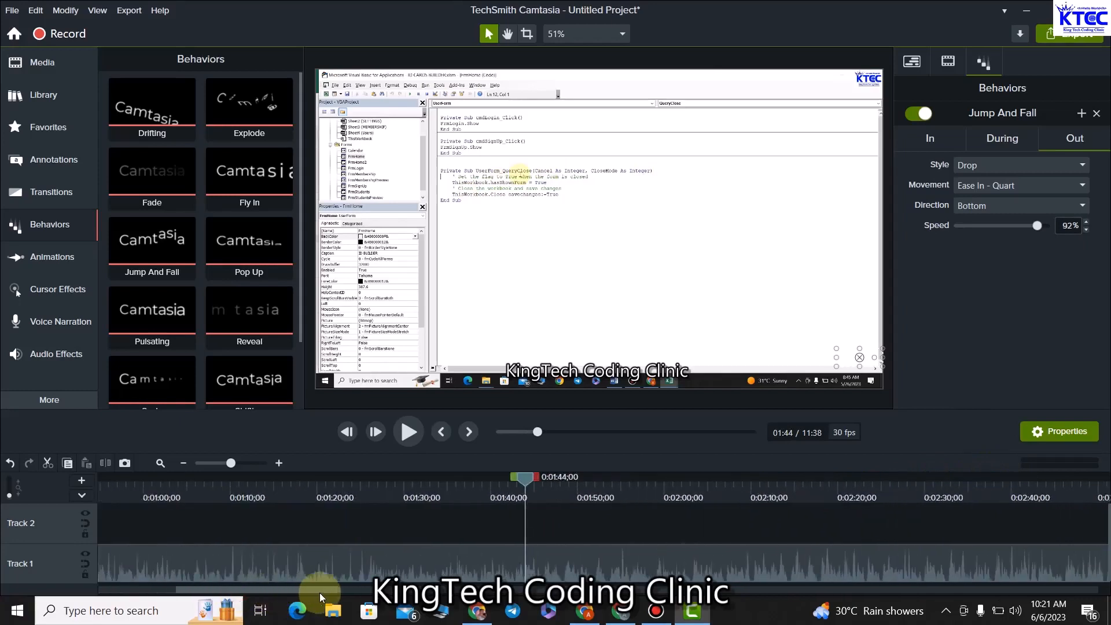
# Spot-check the IDB LESSON 12 A clip by playing short sections near 2:51 and 3:41, then skip ahead to 0:05:06;29.
pyautogui.moveTo(246, 482); pyautogui.dragTo(825, 478)
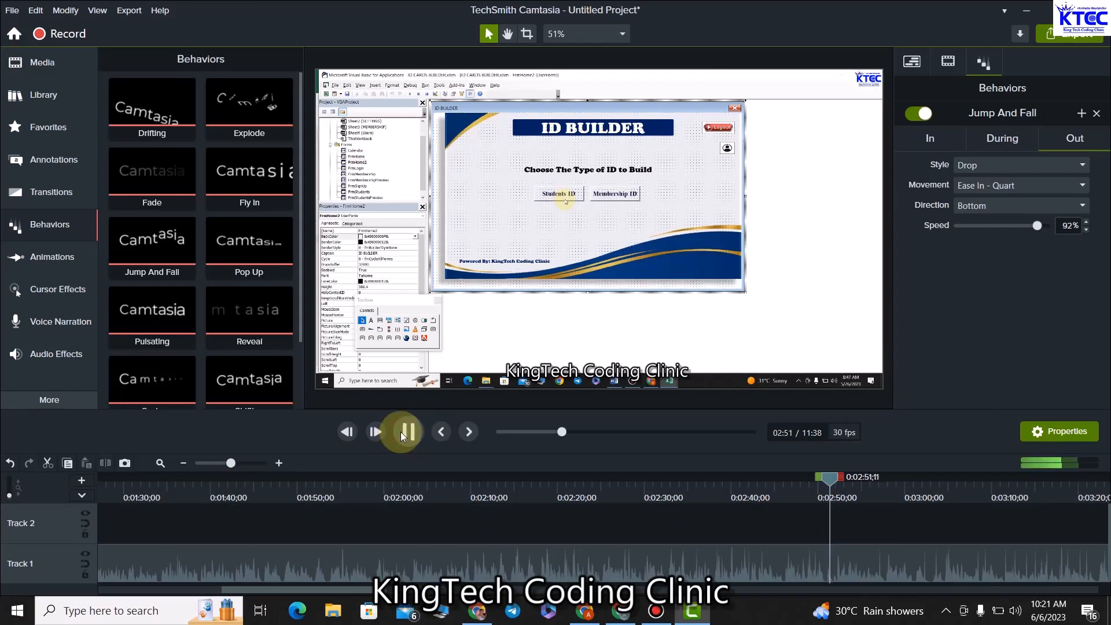
pyautogui.click(404, 436)
pyautogui.moveTo(365, 590); pyautogui.dragTo(430, 590)
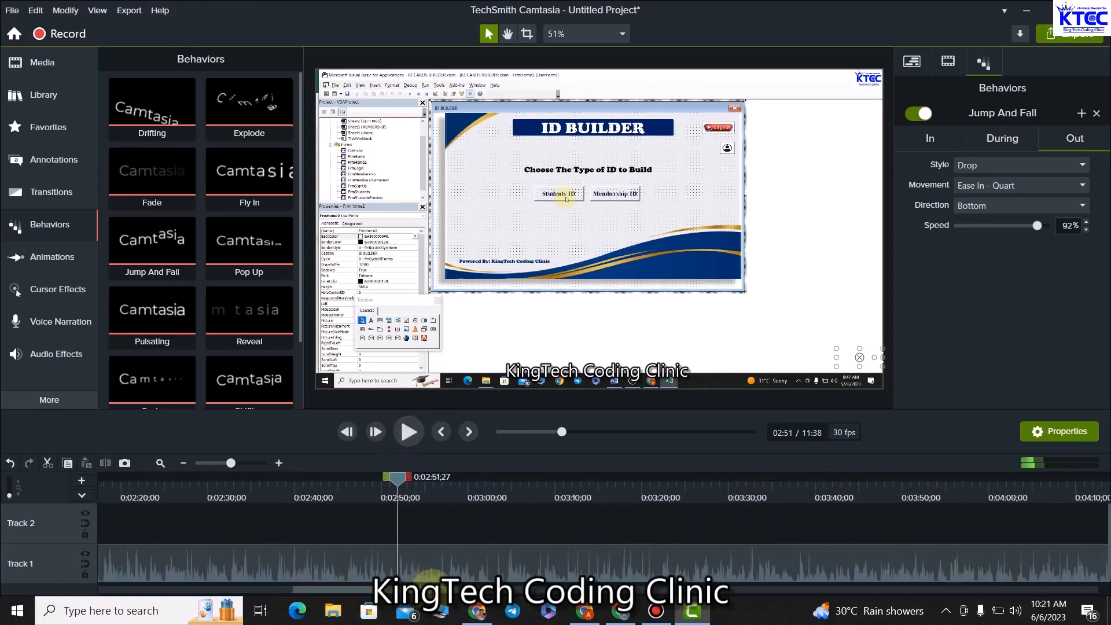
pyautogui.moveTo(400, 477); pyautogui.dragTo(817, 497)
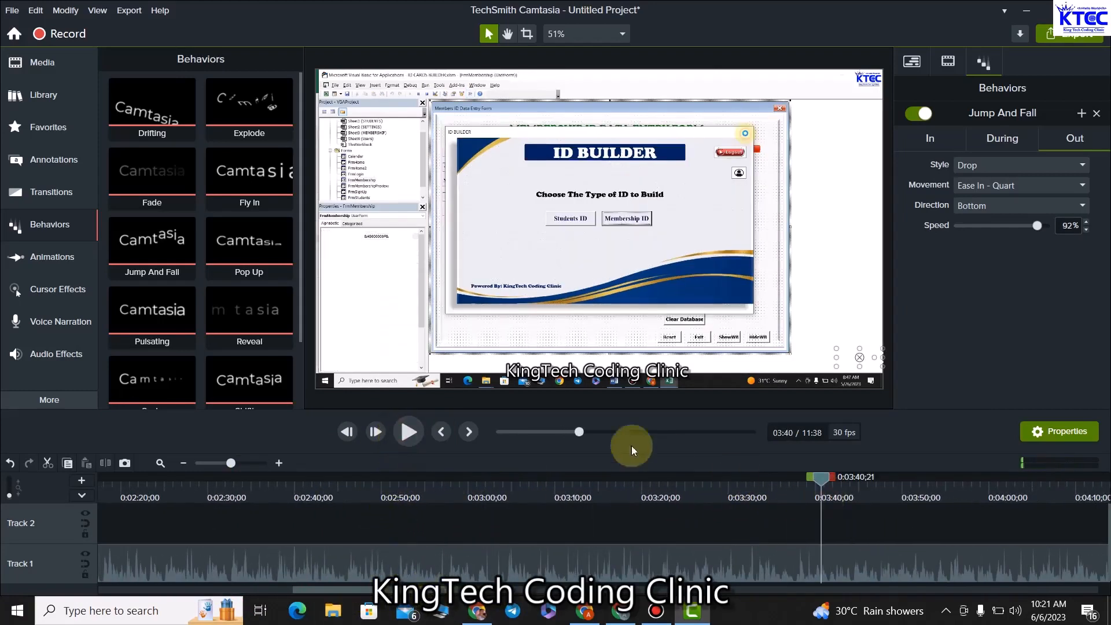
pyautogui.click(409, 432)
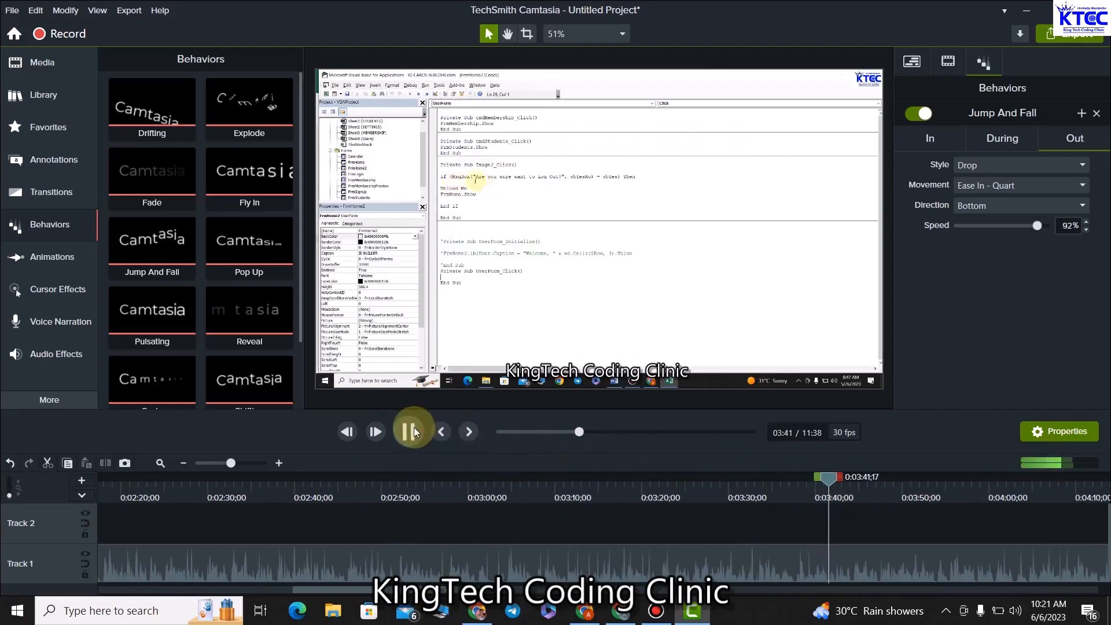
pyautogui.click(408, 432)
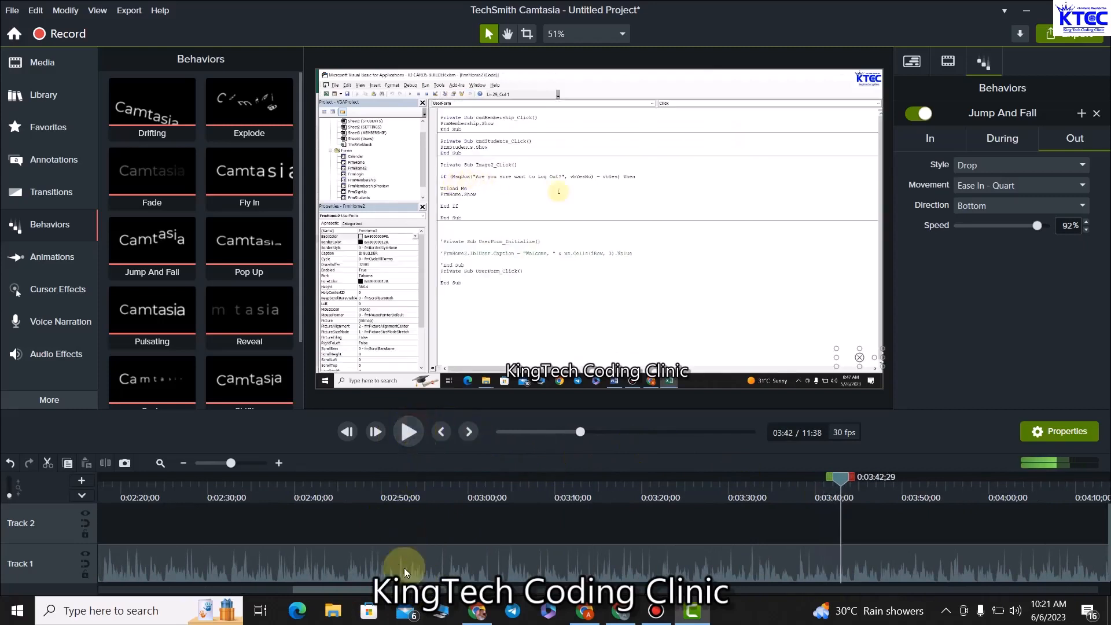
pyautogui.moveTo(451, 590); pyautogui.dragTo(512, 590)
pyautogui.moveTo(145, 479); pyautogui.dragTo(842, 526)
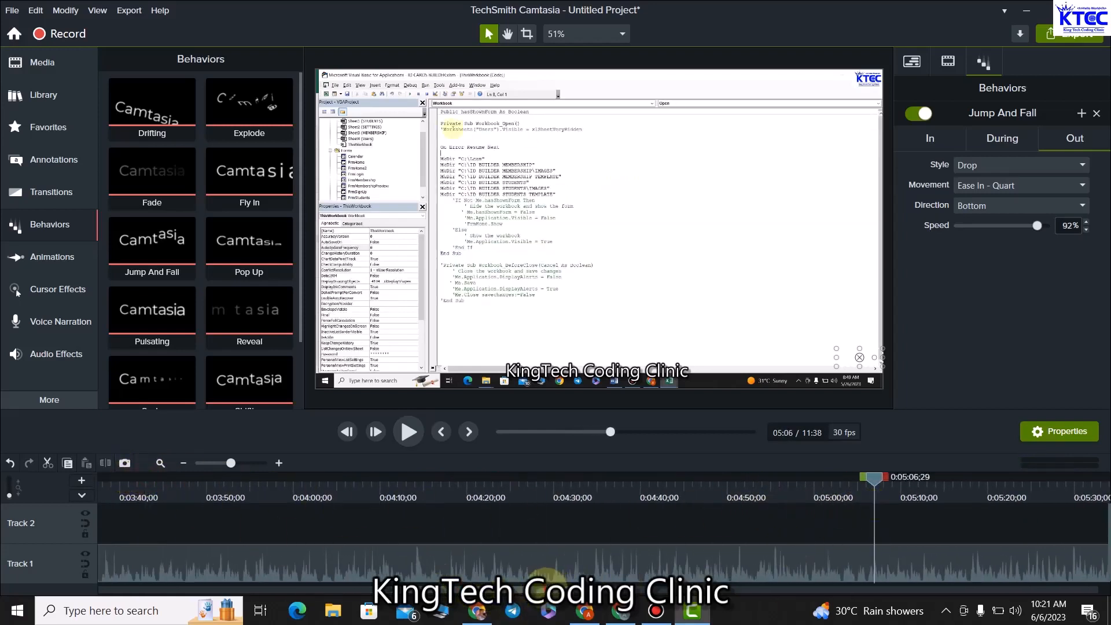
# Play across the join between IDB LESSON 12 A and IDB LESSON 12 B from 0:05:57;27, then review the footage around 6:27.
pyautogui.moveTo(546, 590); pyautogui.dragTo(619, 590)
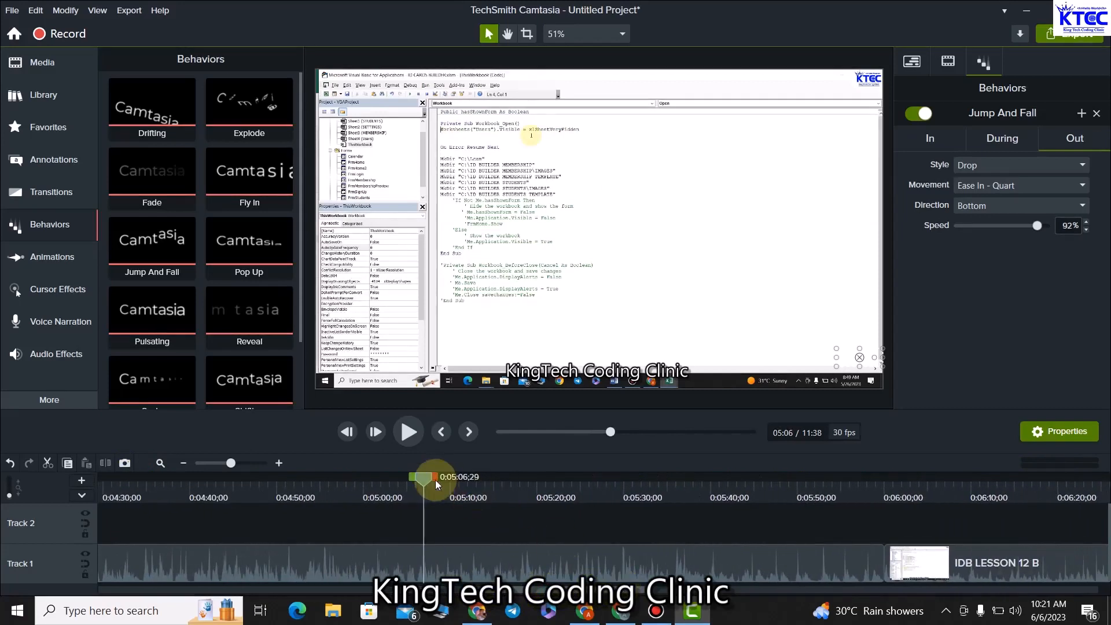
pyautogui.moveTo(436, 484); pyautogui.dragTo(865, 525)
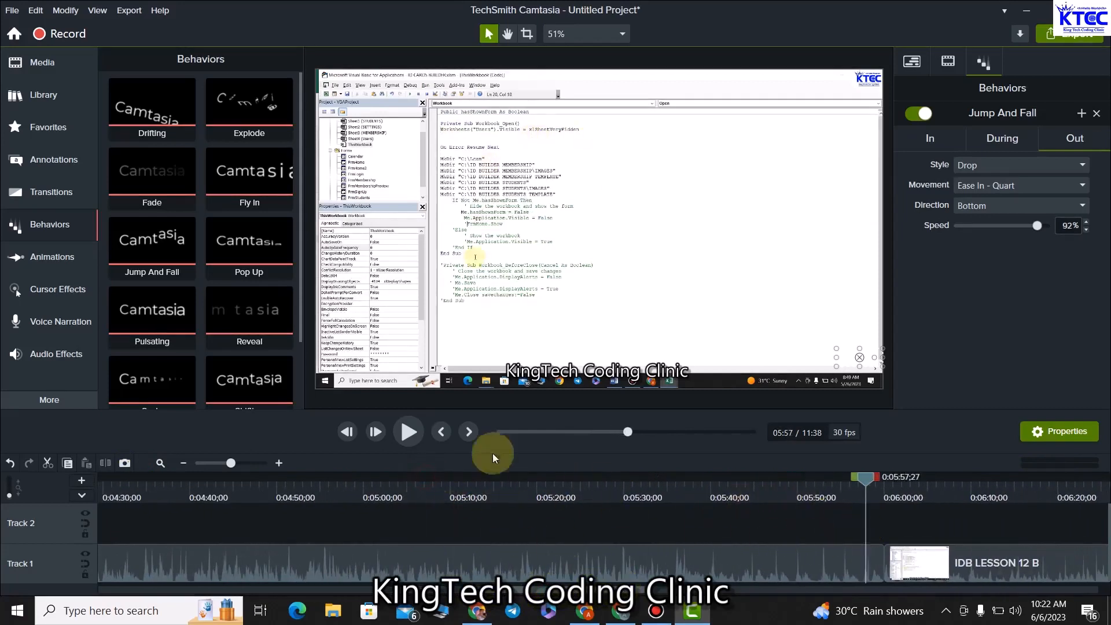
pyautogui.click(409, 432)
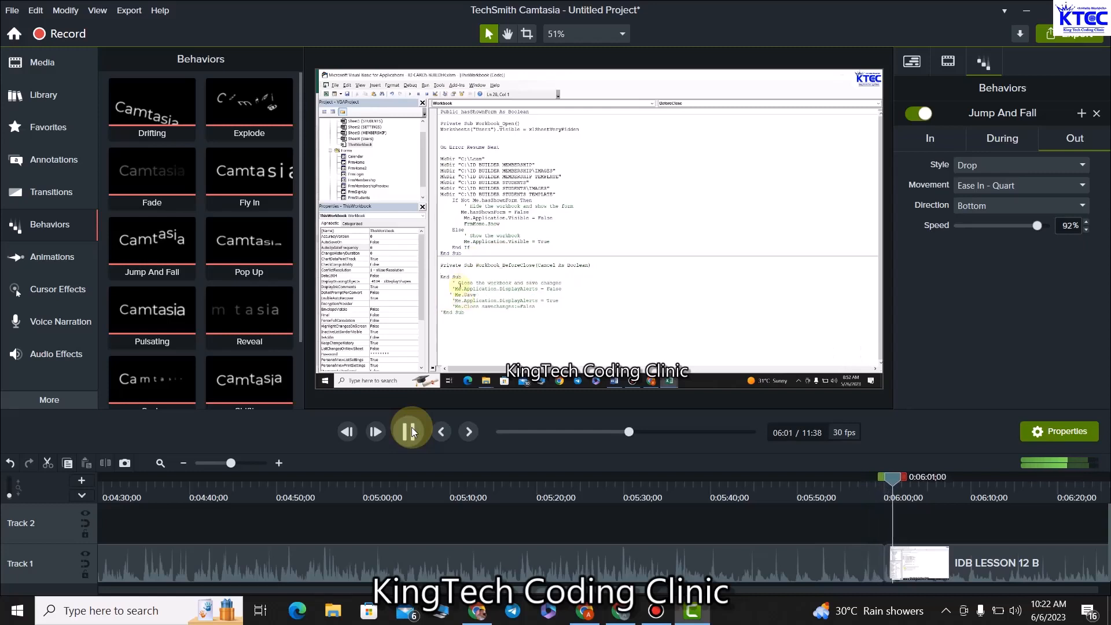
pyautogui.click(410, 432)
pyautogui.moveTo(583, 590); pyautogui.dragTo(644, 590)
pyautogui.moveTo(520, 476); pyautogui.dragTo(729, 476)
pyautogui.click(415, 434)
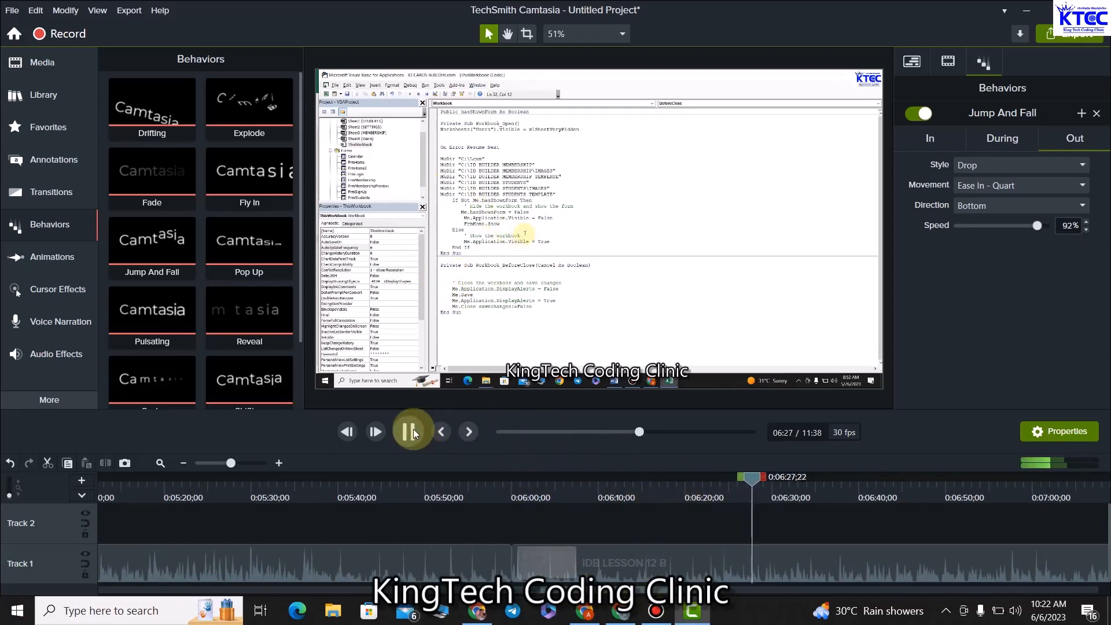
pyautogui.click(414, 434)
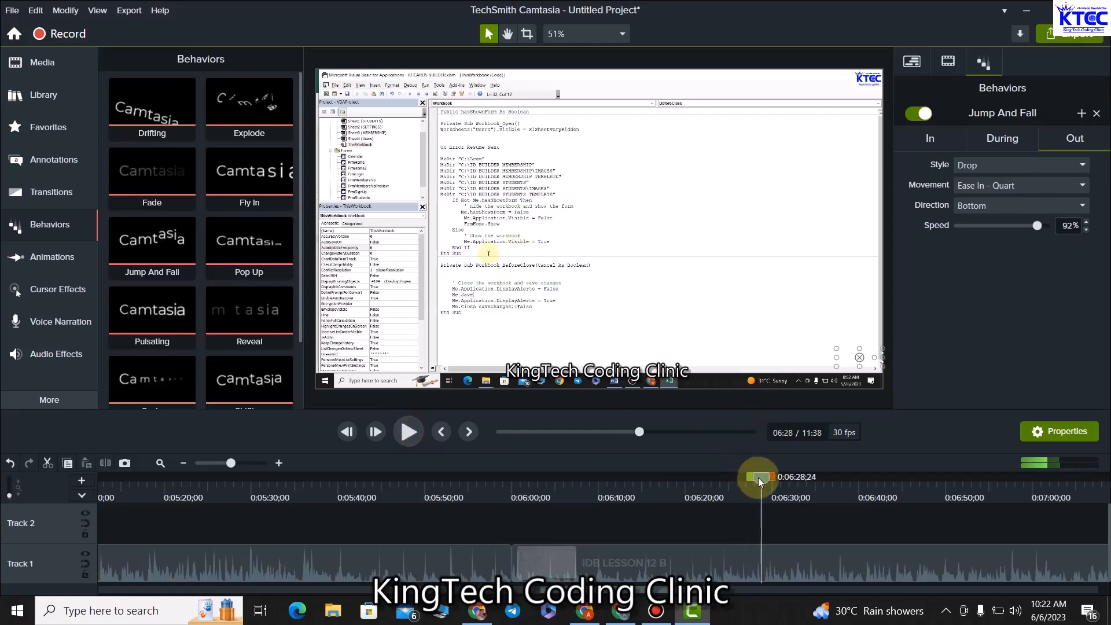
# Review the IDB LESSON 12 B footage around 0:07:00, play a short section near 7:23, and skip ahead to 0:07:46;25.
pyautogui.moveTo(759, 476); pyautogui.dragTo(1032, 476)
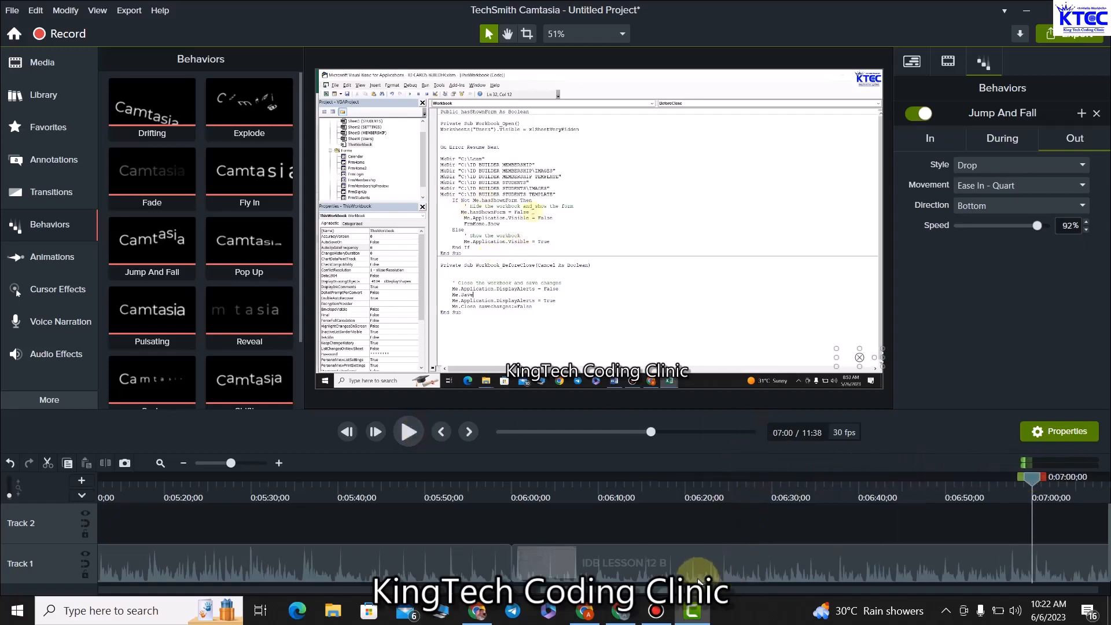
pyautogui.moveTo(686, 590); pyautogui.dragTo(744, 590)
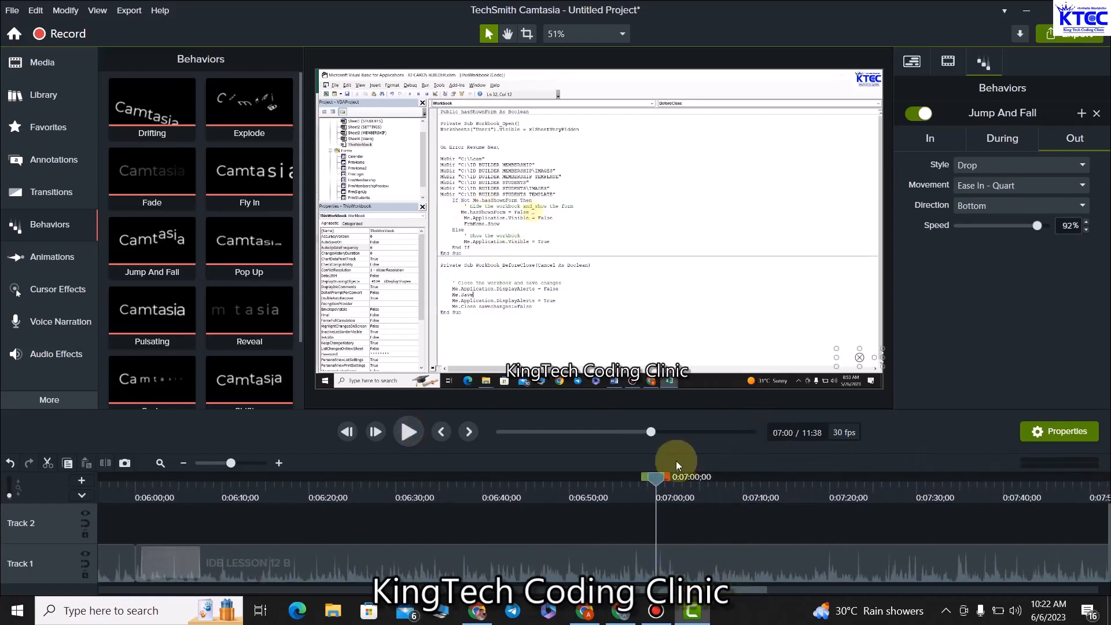
pyautogui.moveTo(661, 476); pyautogui.dragTo(851, 476)
pyautogui.click(407, 432)
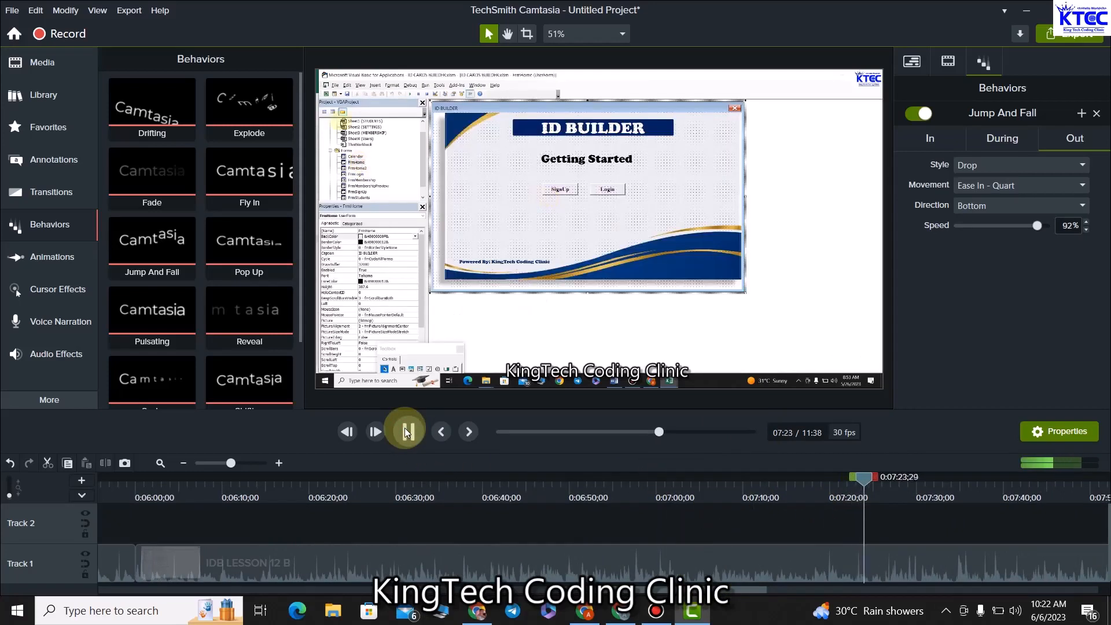
pyautogui.click(407, 432)
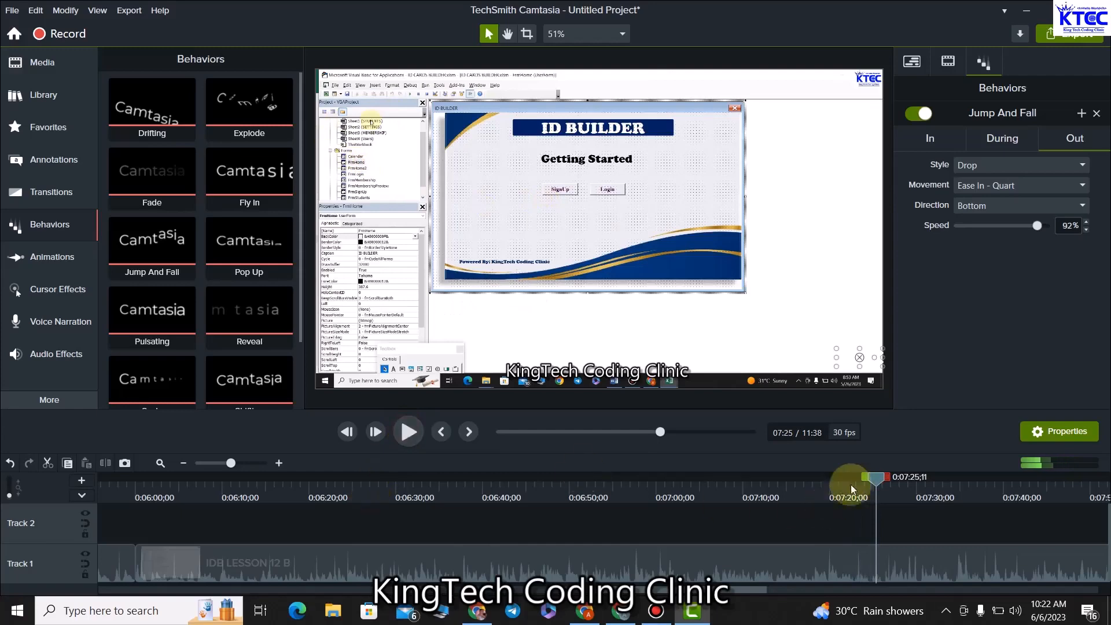
pyautogui.moveTo(873, 477); pyautogui.dragTo(1062, 476)
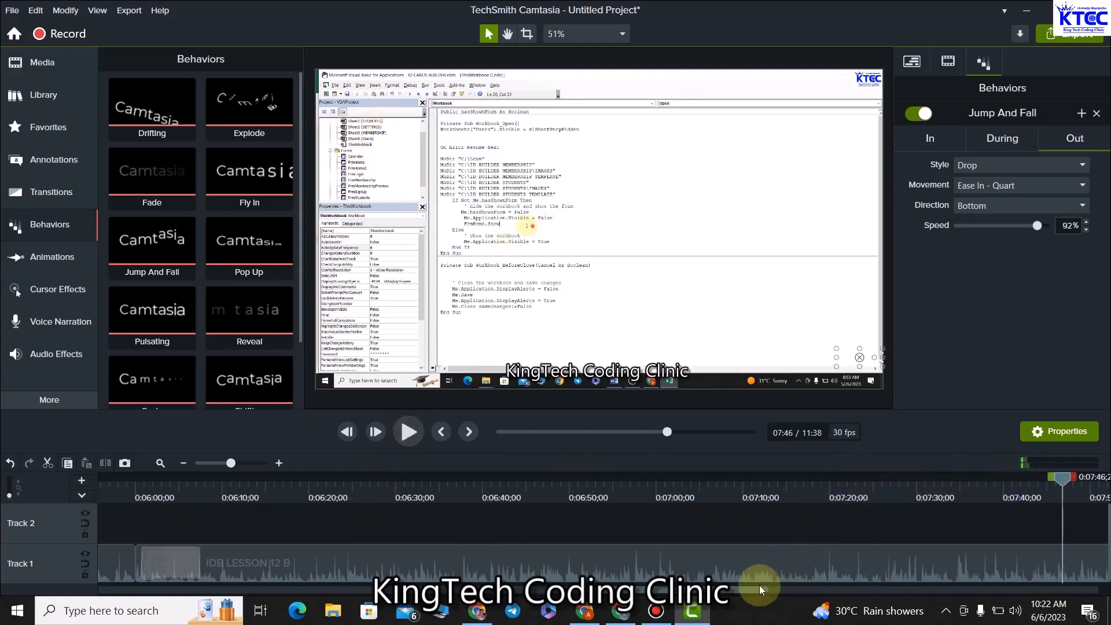
pyautogui.moveTo(760, 585); pyautogui.dragTo(851, 585)
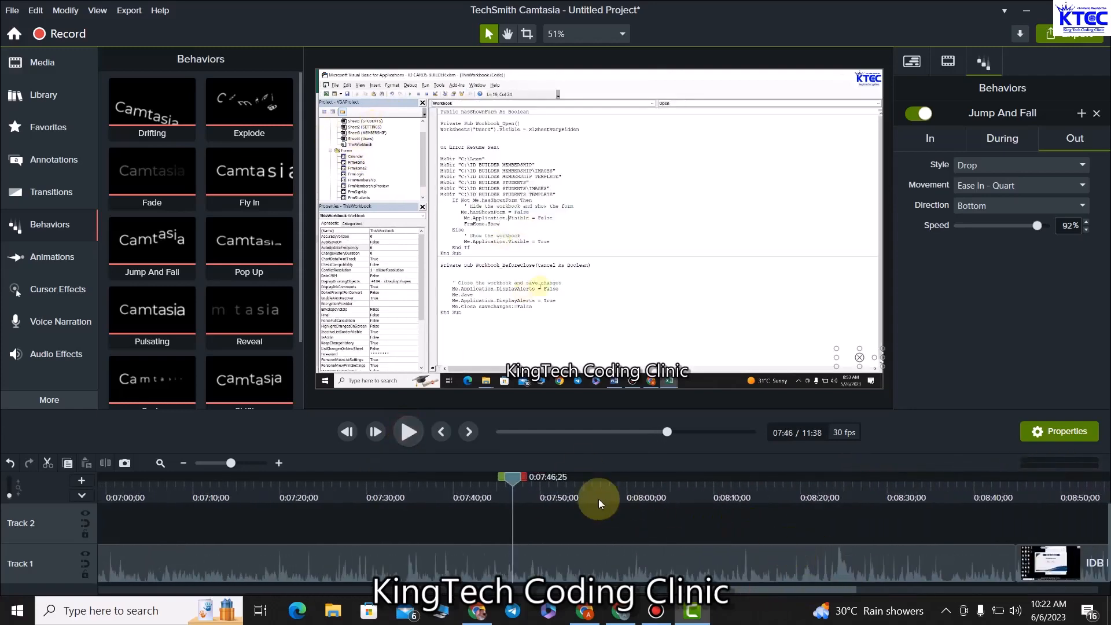
# Play IDB LESSON 12 B from 0:08:35;09 and stop at 0:08:55;12 with the SignUp Form on the canvas.
pyautogui.click(933, 477)
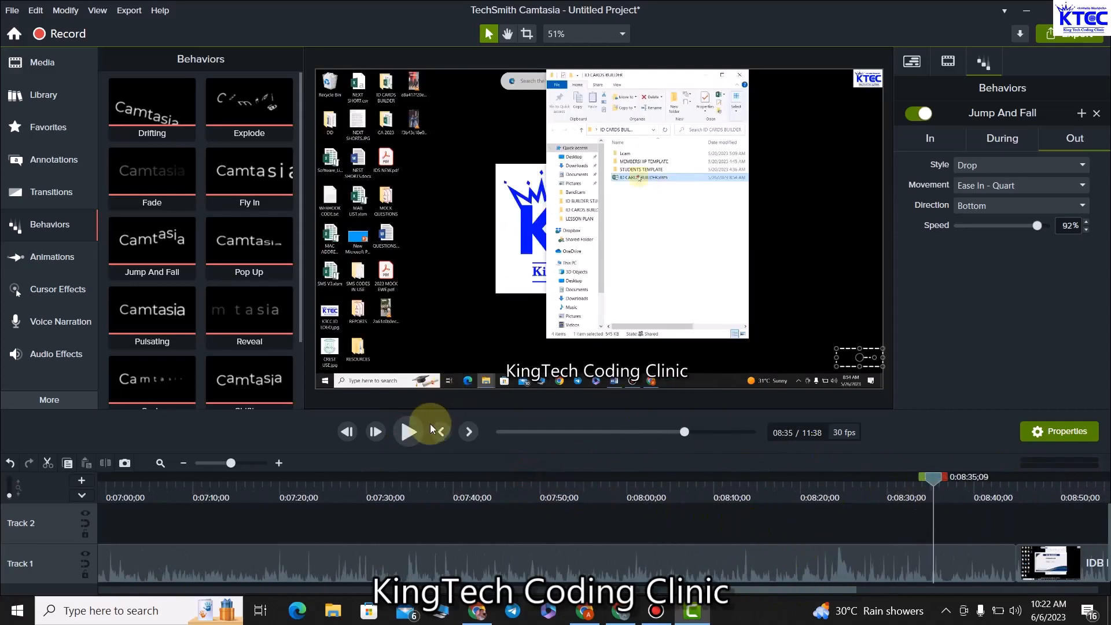
pyautogui.click(412, 434)
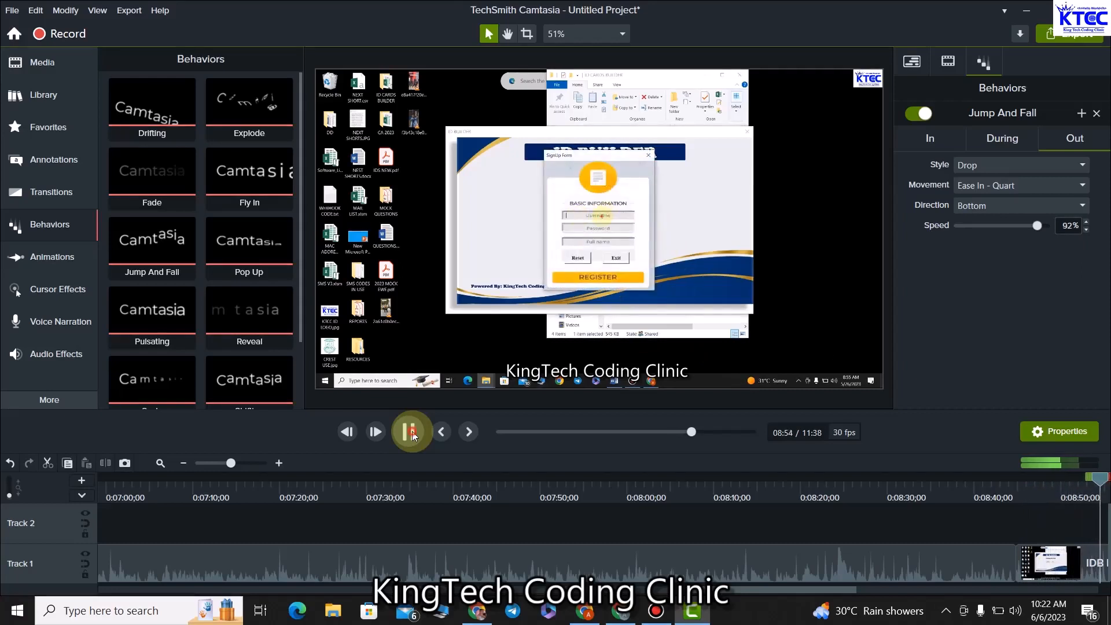
pyautogui.click(412, 433)
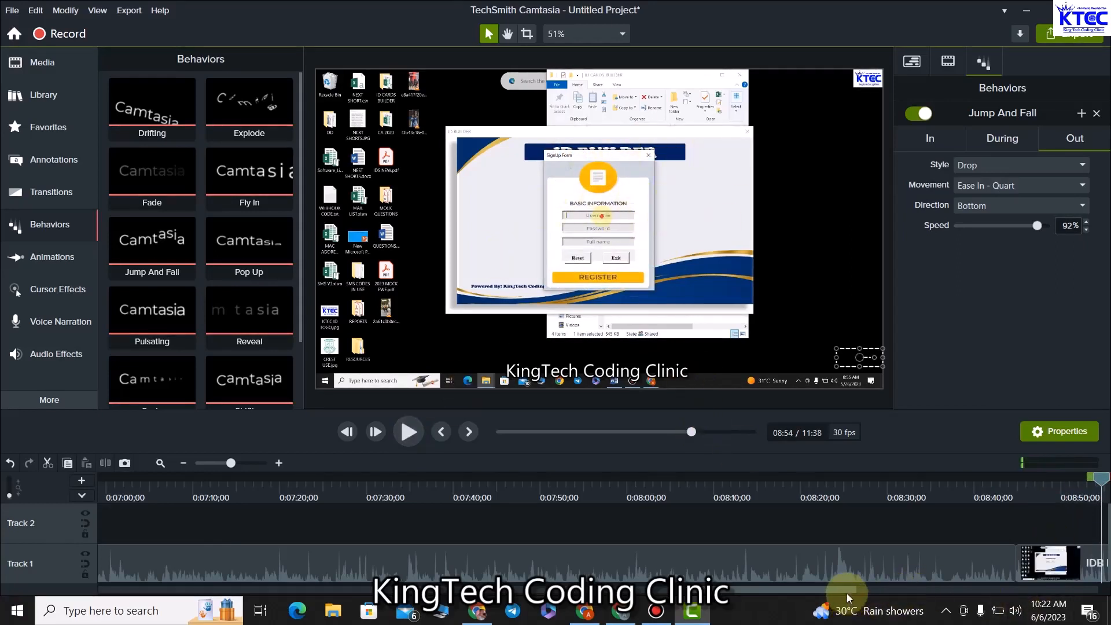
pyautogui.moveTo(852, 590); pyautogui.dragTo(927, 592)
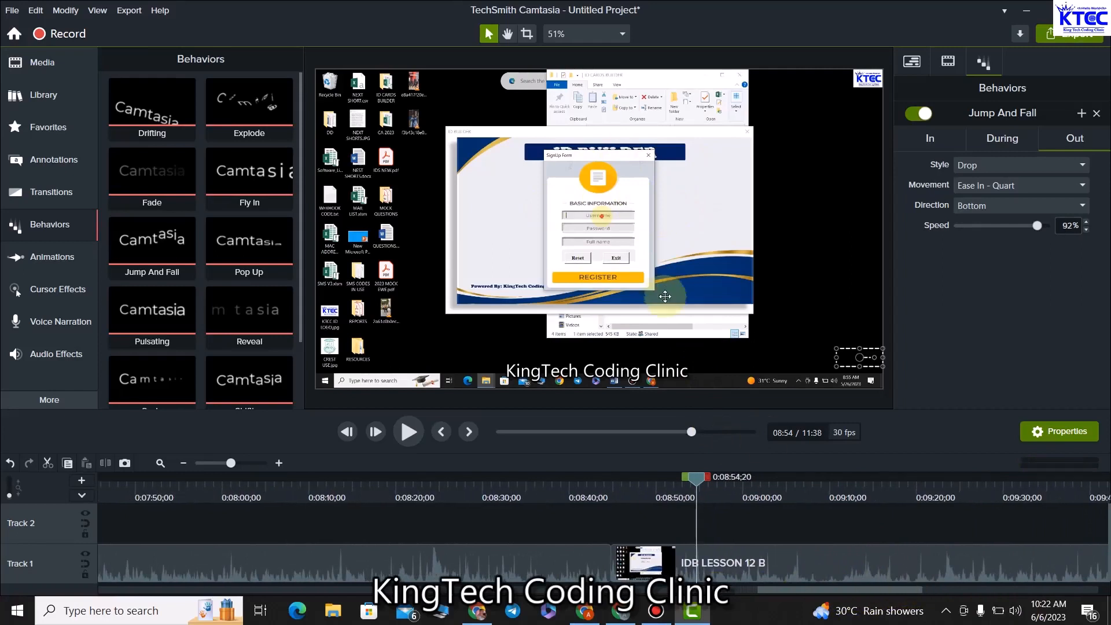
pyautogui.click(409, 430)
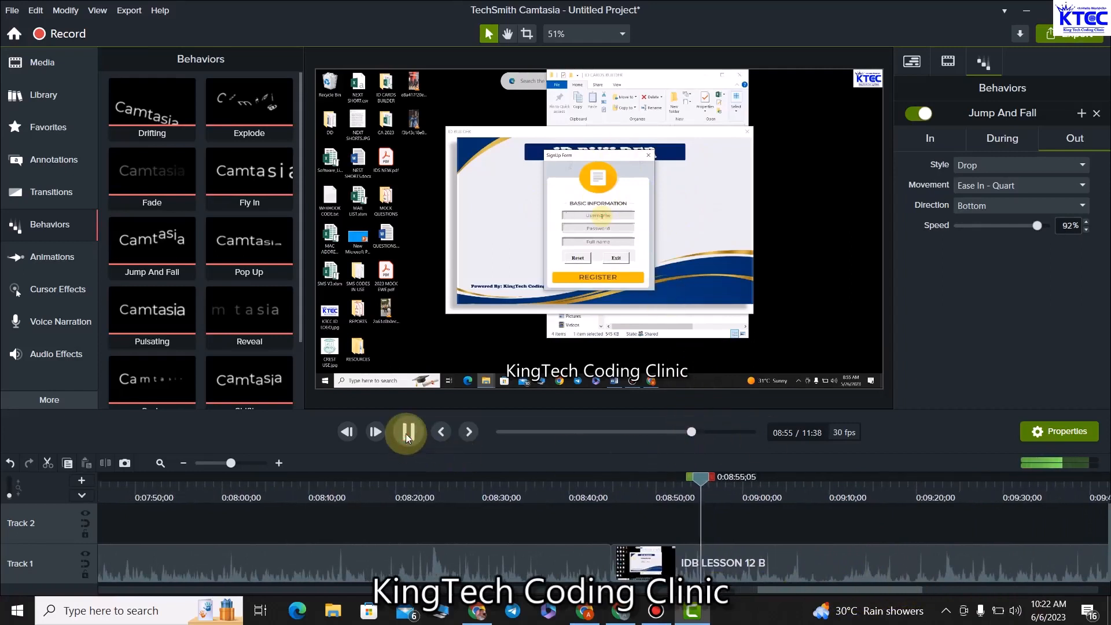
pyautogui.click(648, 214)
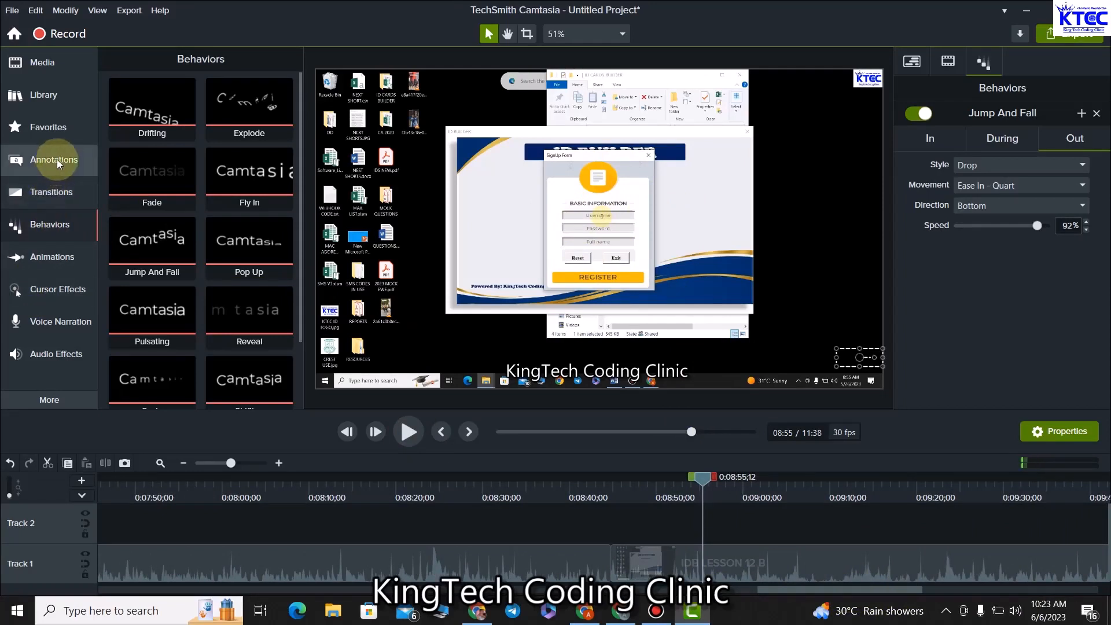
# Add a Blur annotation to Track 2 starting at 0:08:55;12.
pyautogui.click(44, 263)
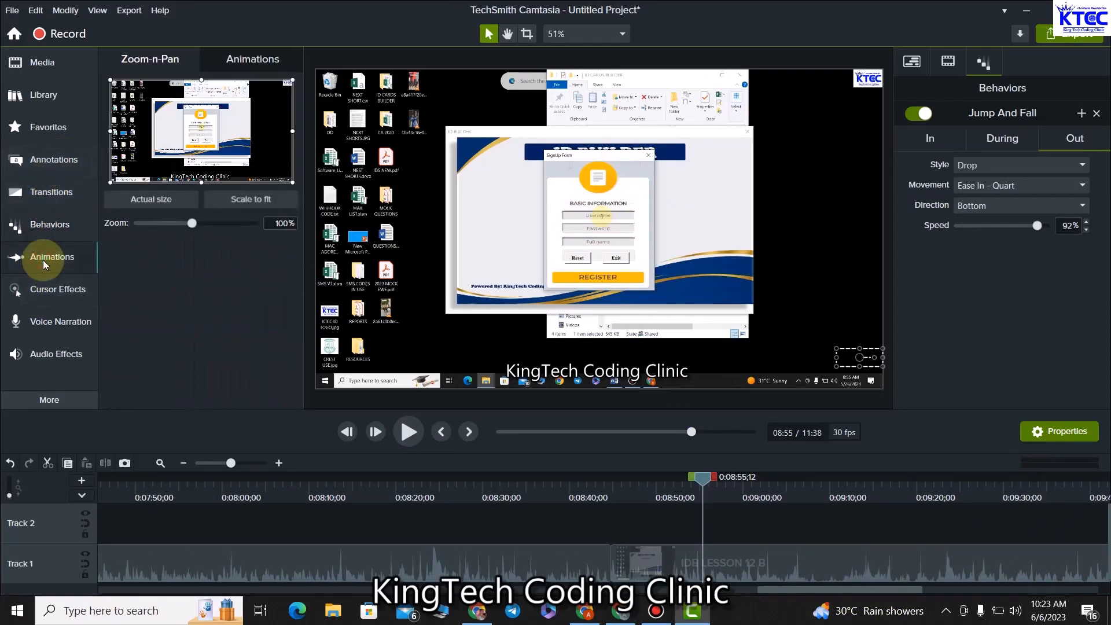
pyautogui.click(67, 160)
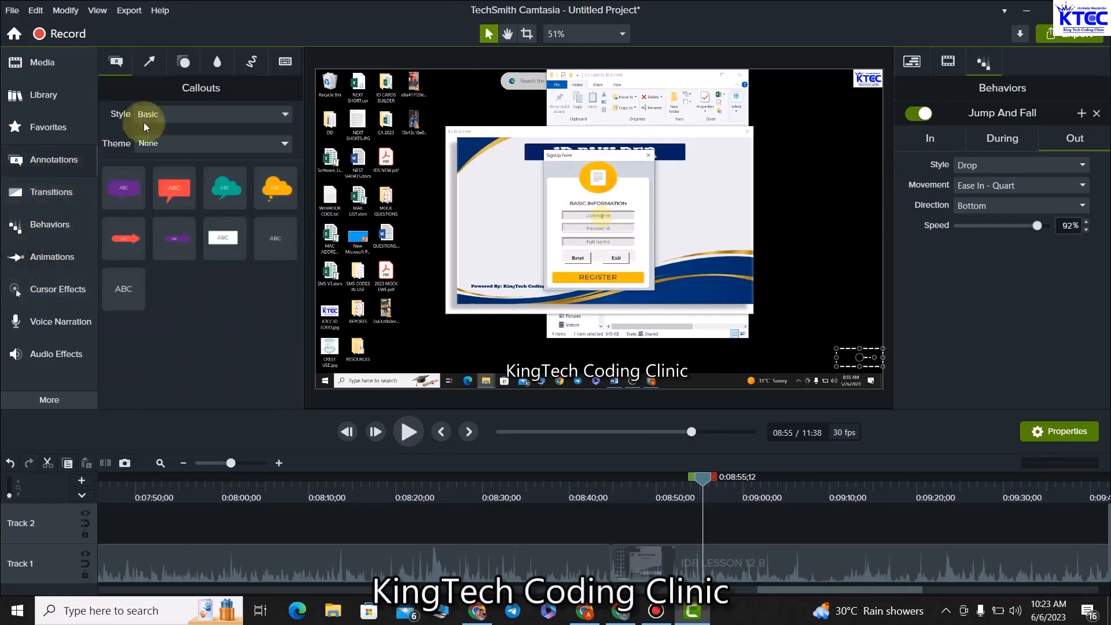
pyautogui.click(184, 61)
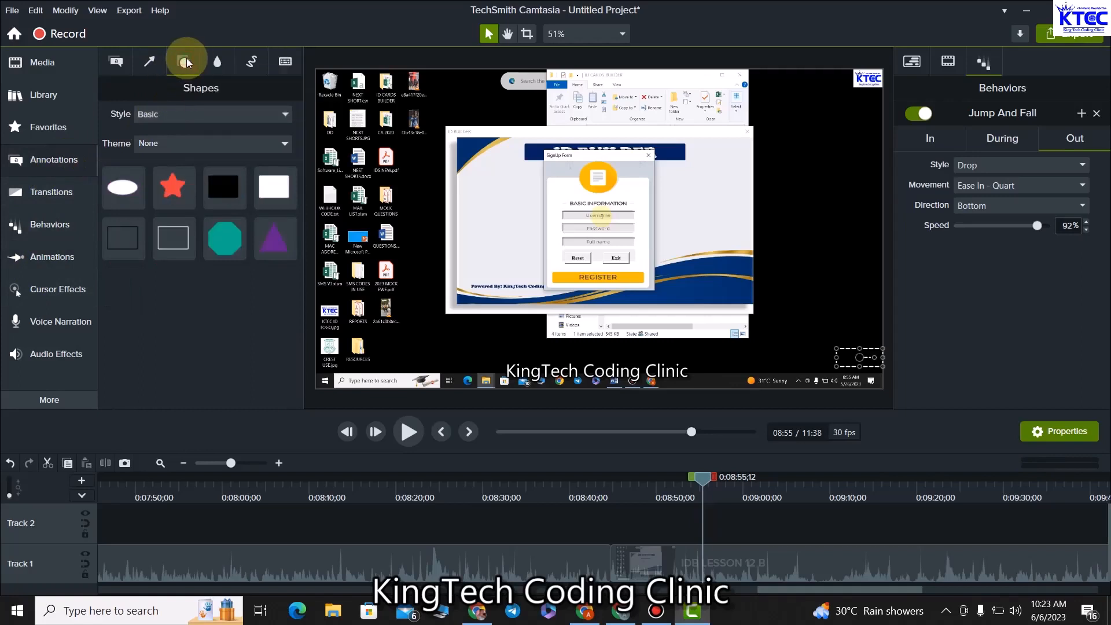
pyautogui.click(220, 62)
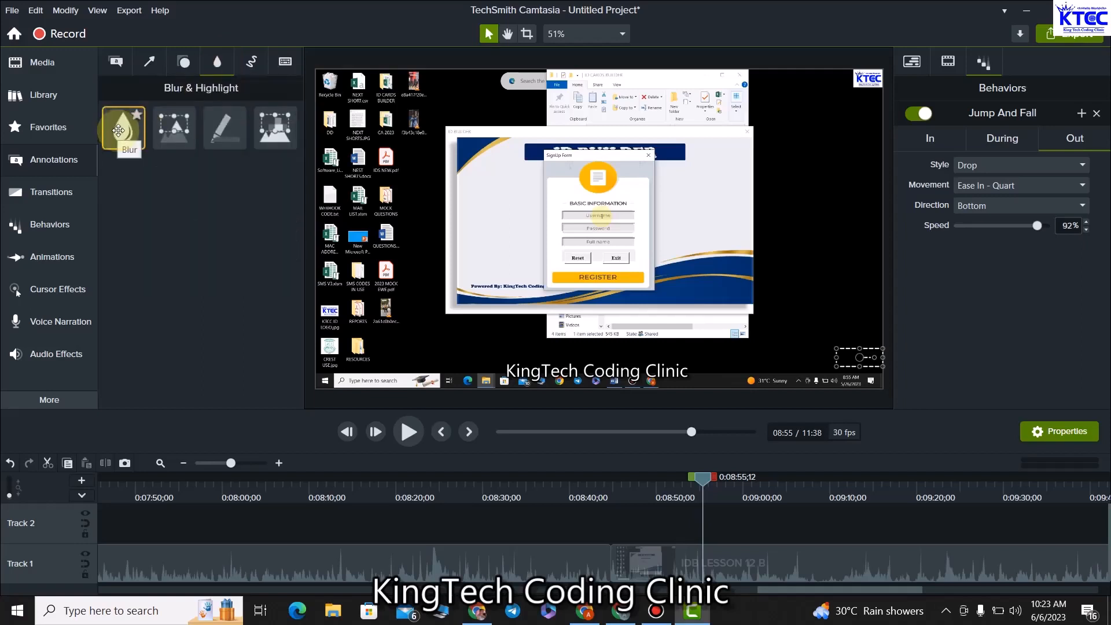
pyautogui.moveTo(118, 131); pyautogui.dragTo(705, 526)
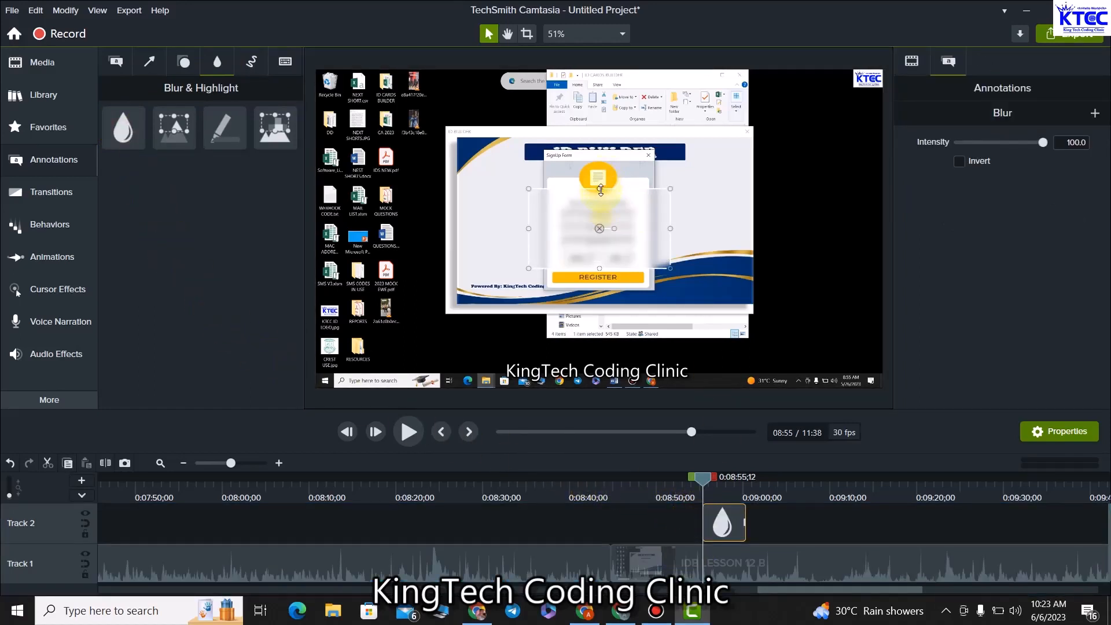
# Resize the blur area on the canvas so it covers the whole SignUp Form down past its REGISTER button.
pyautogui.moveTo(602, 189); pyautogui.dragTo(608, 149)
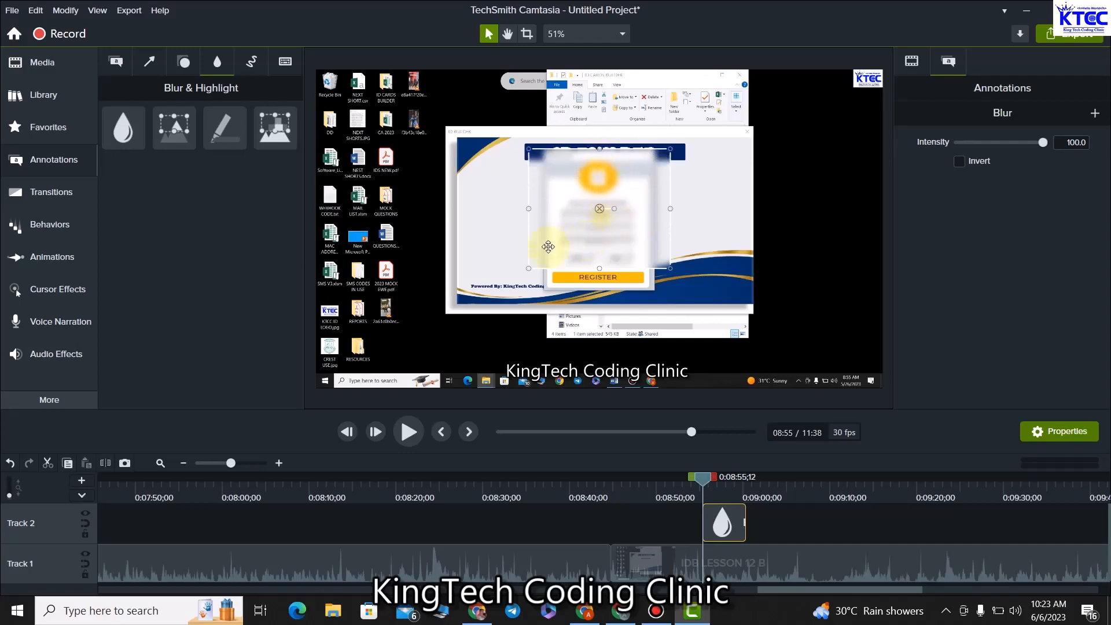
pyautogui.moveTo(529, 209); pyautogui.dragTo(548, 207)
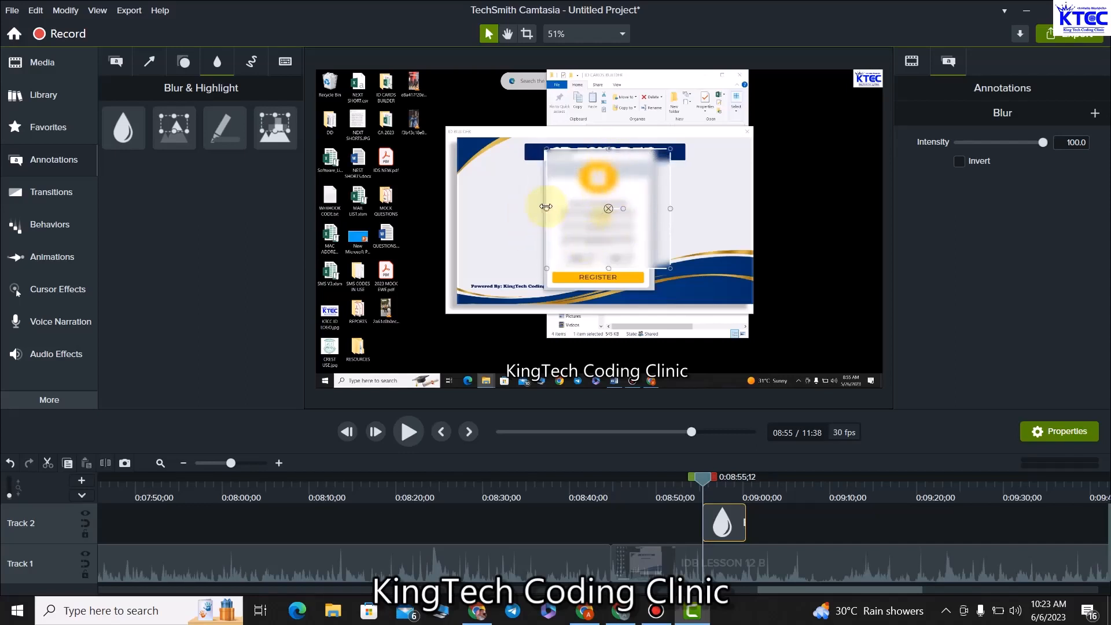
pyautogui.moveTo(667, 209); pyautogui.dragTo(651, 213)
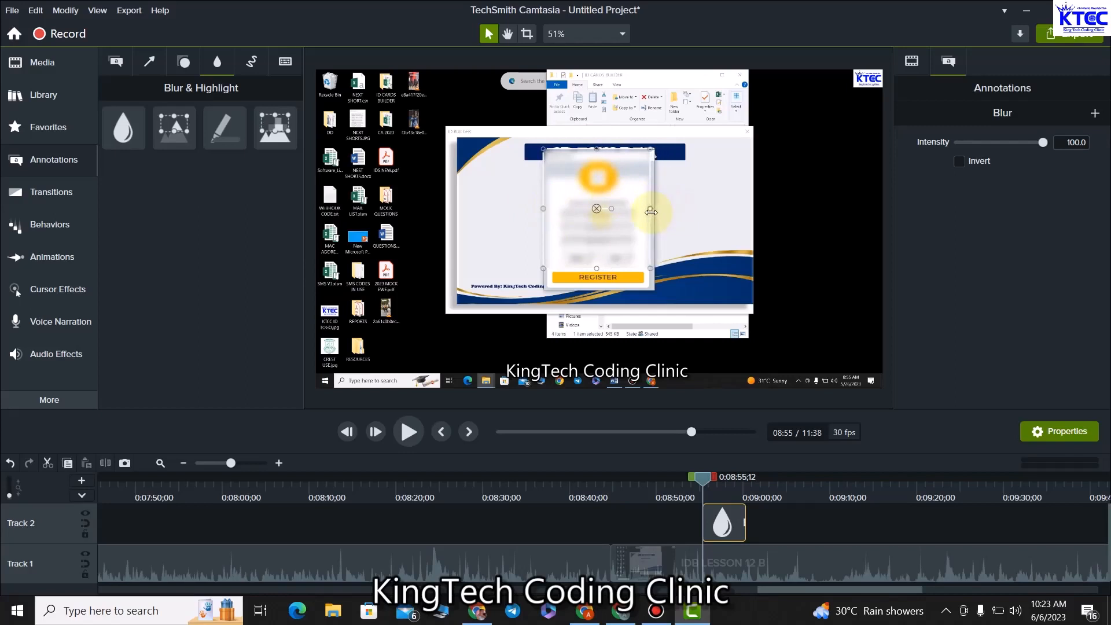
pyautogui.moveTo(597, 266); pyautogui.dragTo(597, 289)
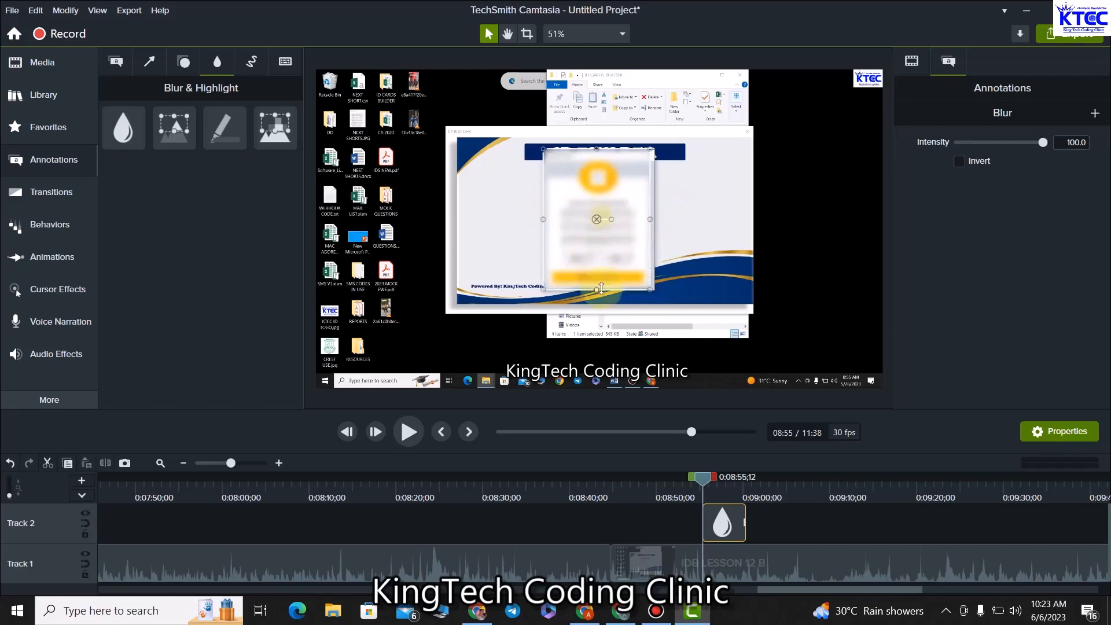
# Preview the blur over the SignUp Form by playing from 0:08:51;28 to 0:09:01;05.
pyautogui.moveTo(701, 483); pyautogui.dragTo(673, 479)
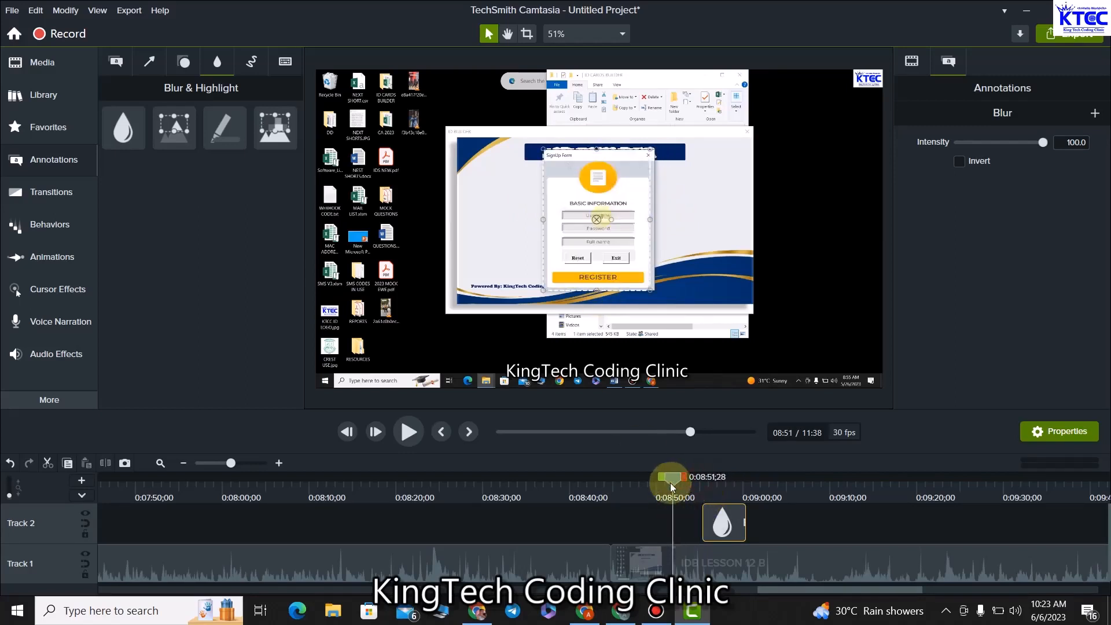
pyautogui.click(407, 432)
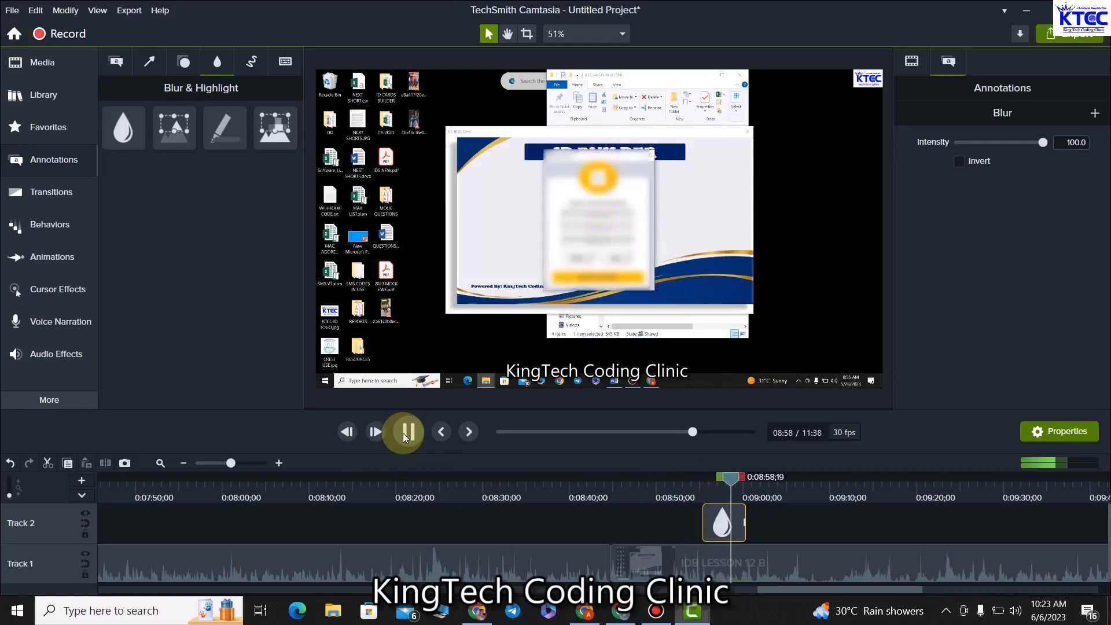
pyautogui.click(405, 434)
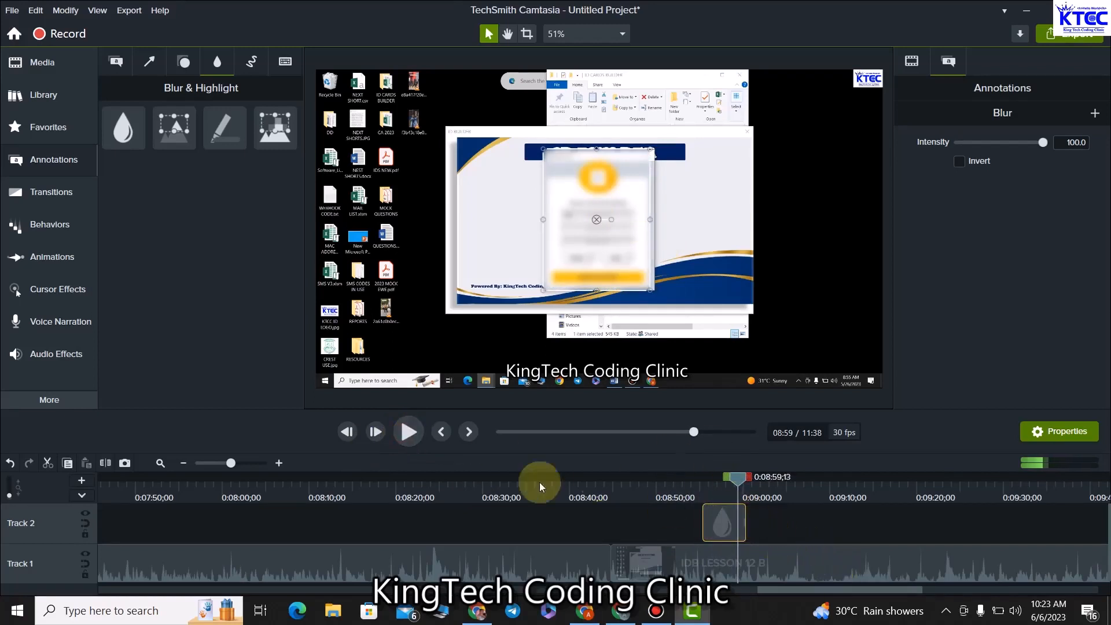
pyautogui.click(410, 433)
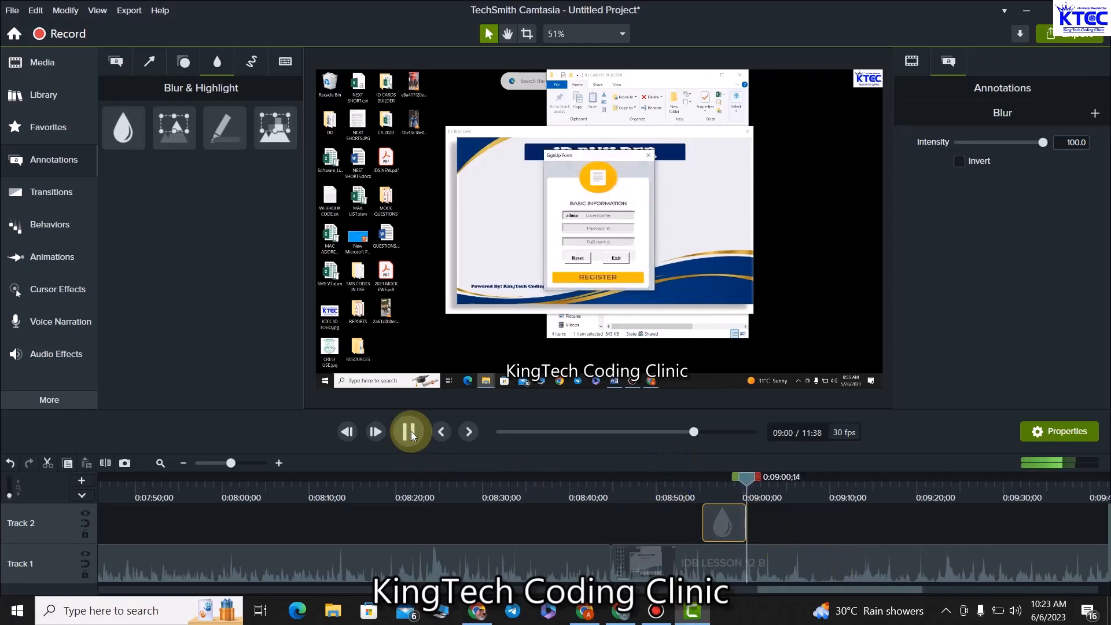
pyautogui.click(410, 434)
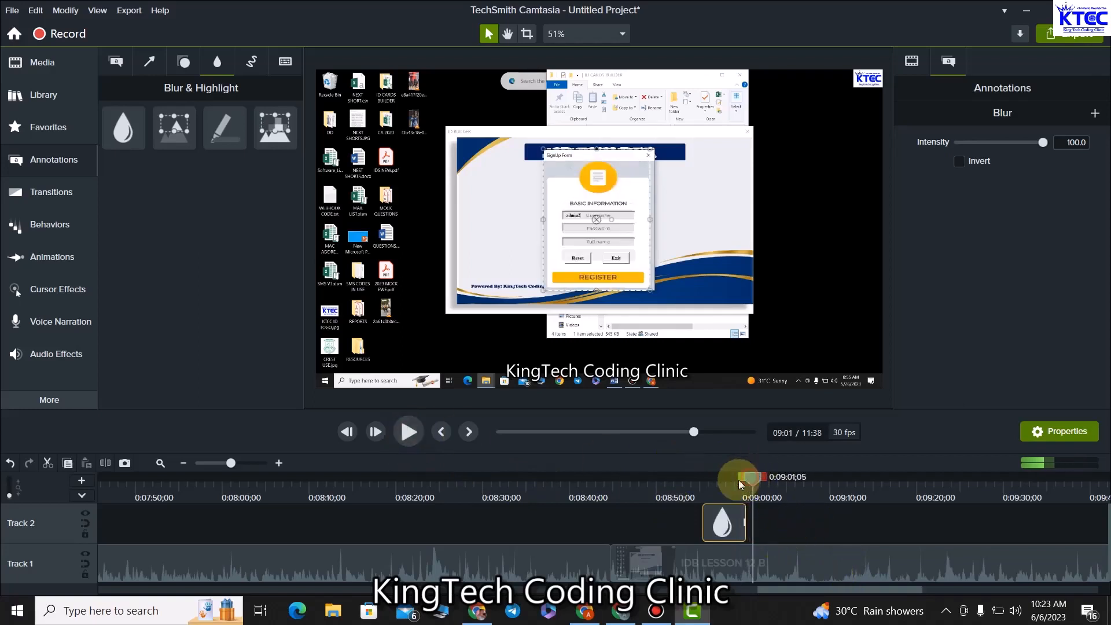
# Extend the Blur clip's end on Track 2 to about 0:09:09 and replay the section from 0:08:57;13.
pyautogui.moveTo(741, 485); pyautogui.dragTo(720, 485)
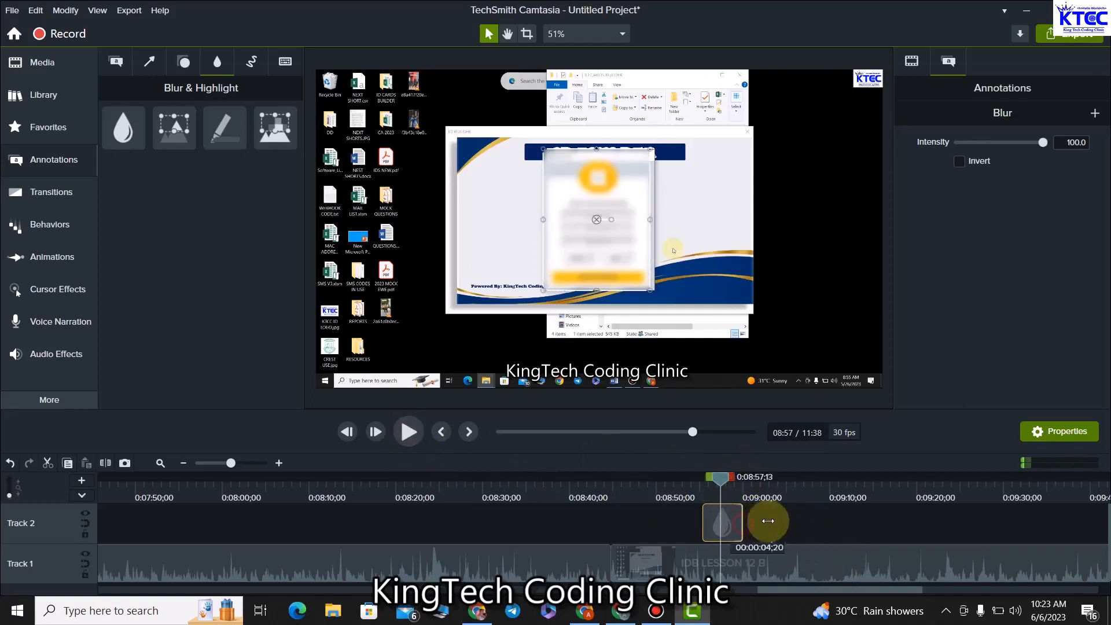
pyautogui.moveTo(768, 521); pyautogui.dragTo(825, 521)
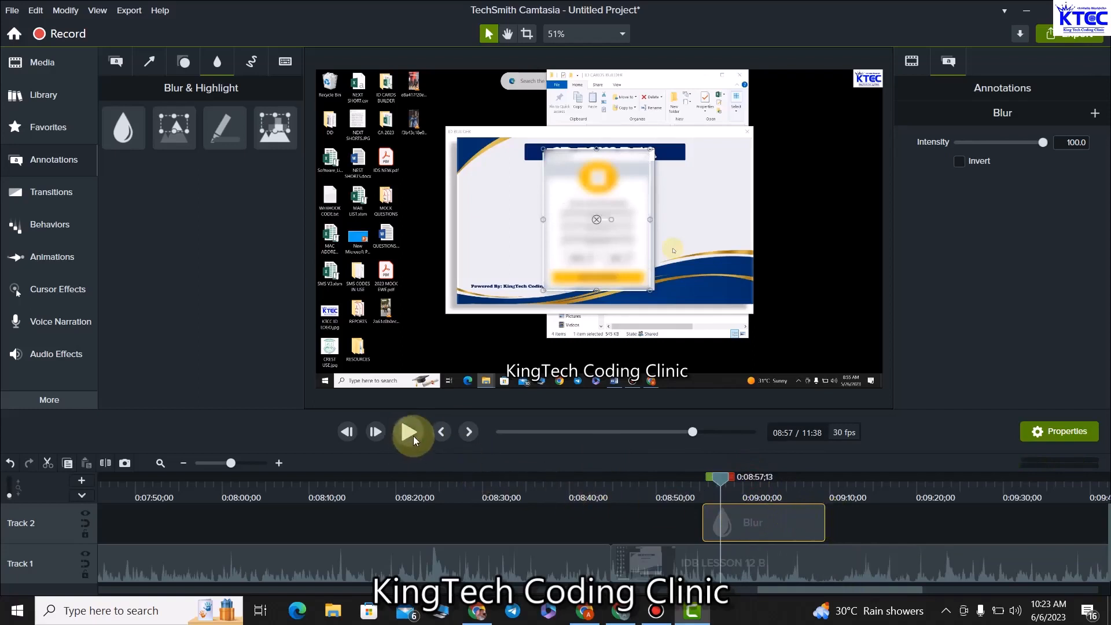
pyautogui.click(413, 438)
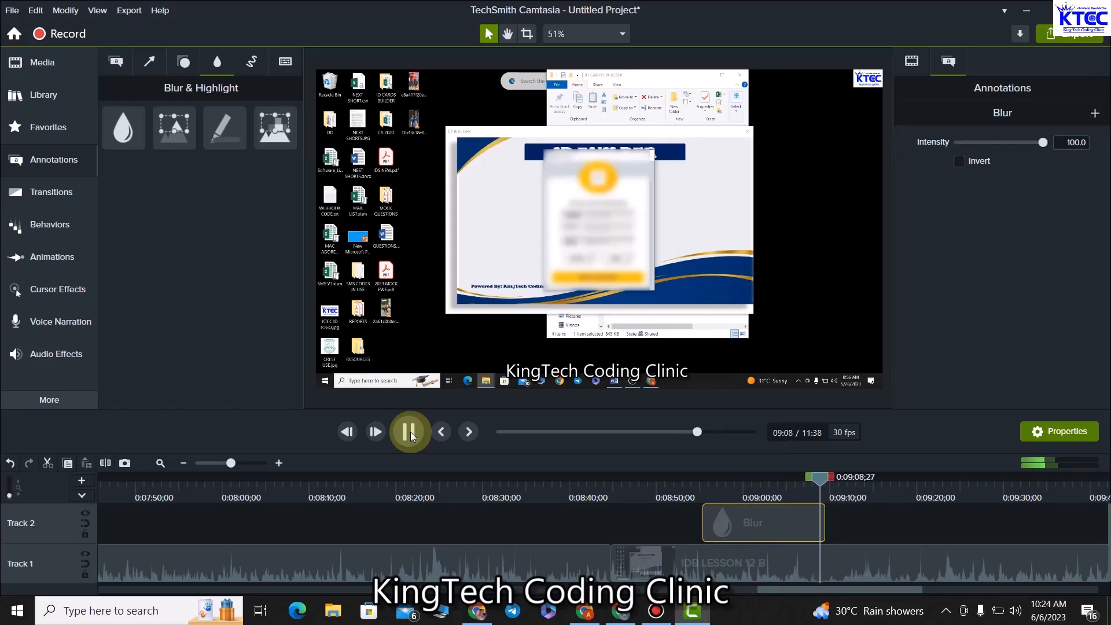
pyautogui.click(409, 433)
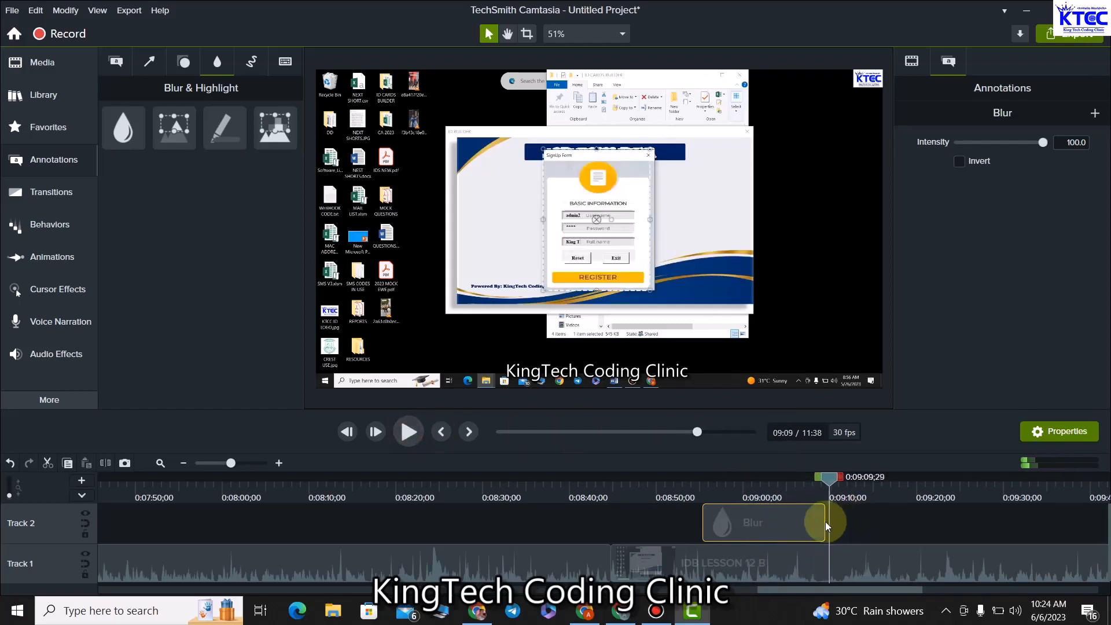
# Extend the Blur clip's end to about 0:09:15 and play on to the Login Form at 0:09:17;11.
pyautogui.moveTo(824, 522); pyautogui.dragTo(875, 518)
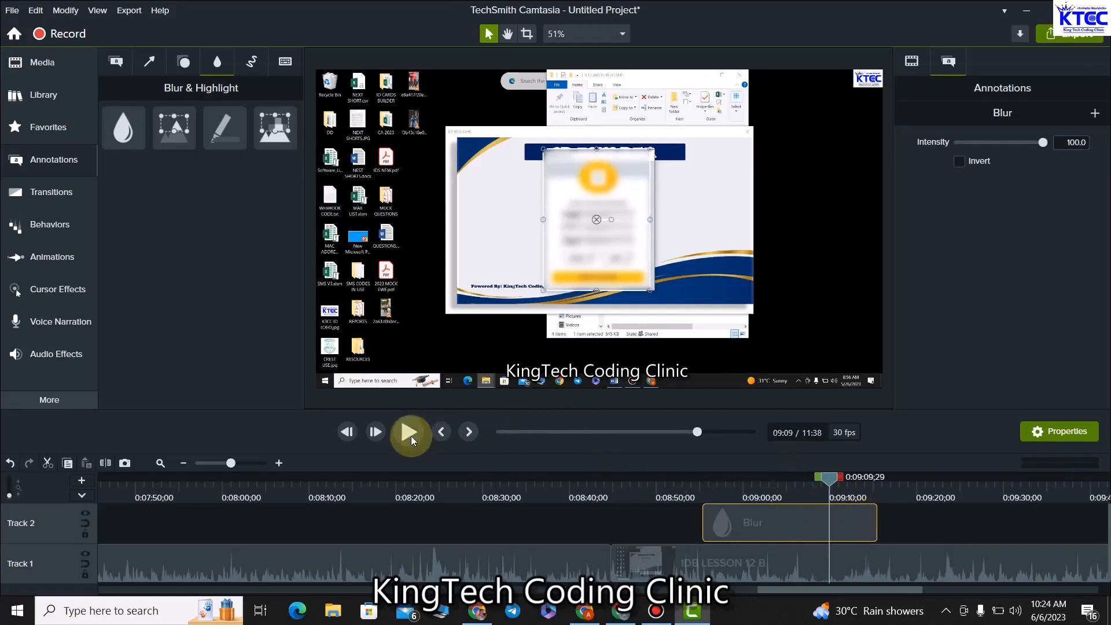
pyautogui.click(409, 433)
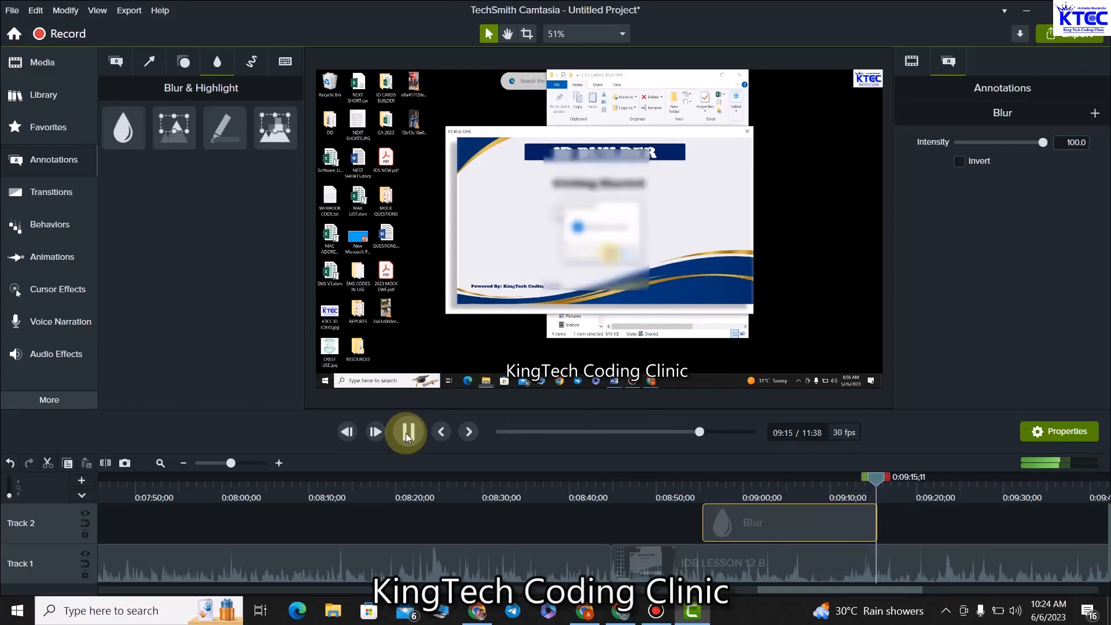
pyautogui.click(408, 433)
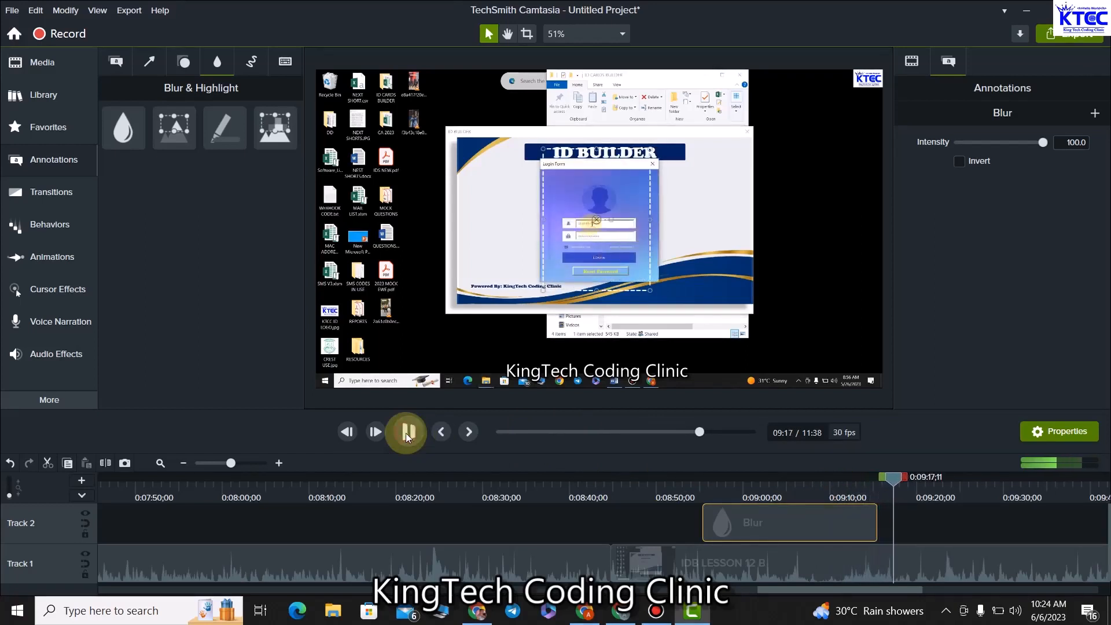
# Paste a copy of the Blur clip on Track 2 at 0:09:17;11, over the Login Form.
pyautogui.click(776, 523)
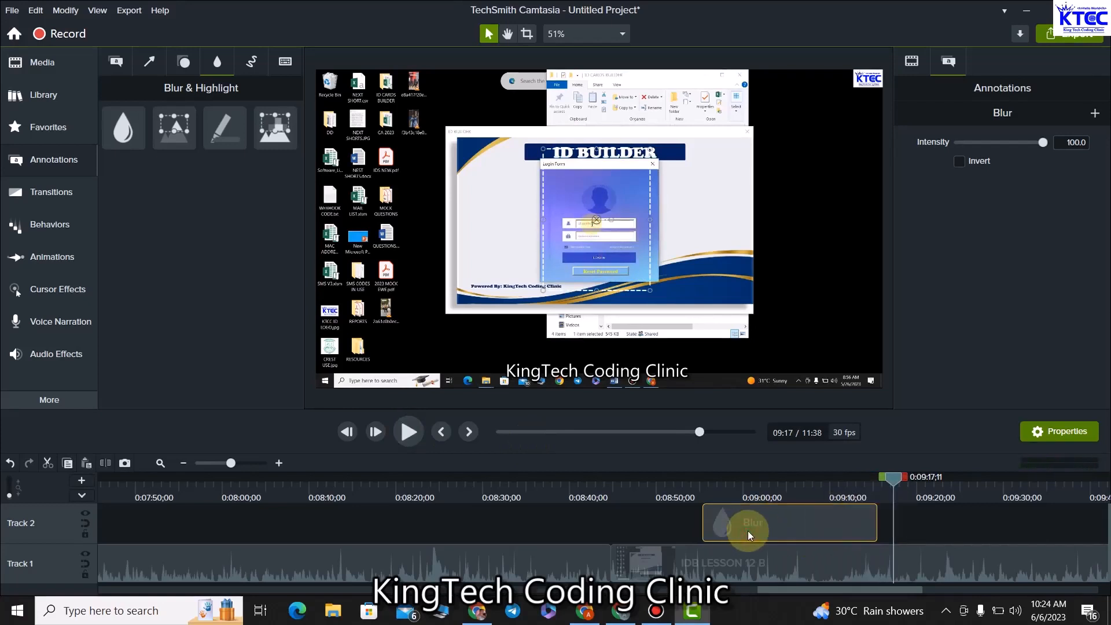
pyautogui.hotkey('ctrl', 'v')
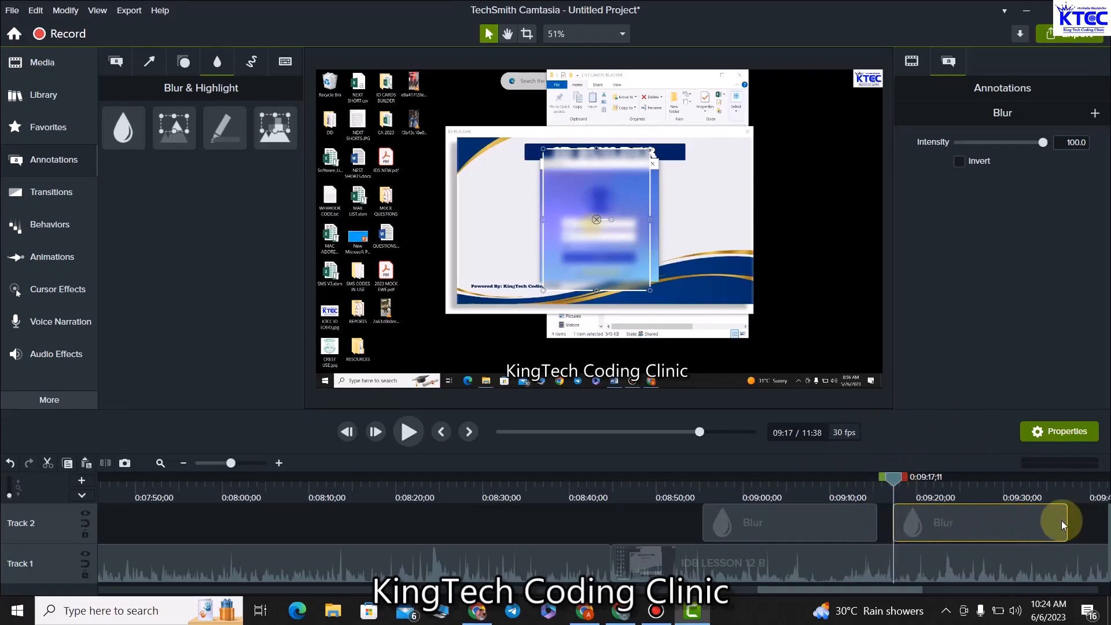
# Trim the second Blur clip on Track 2 to end at 0:09:25;04, where the Login Form closes, and preview the cut.
pyautogui.click(414, 443)
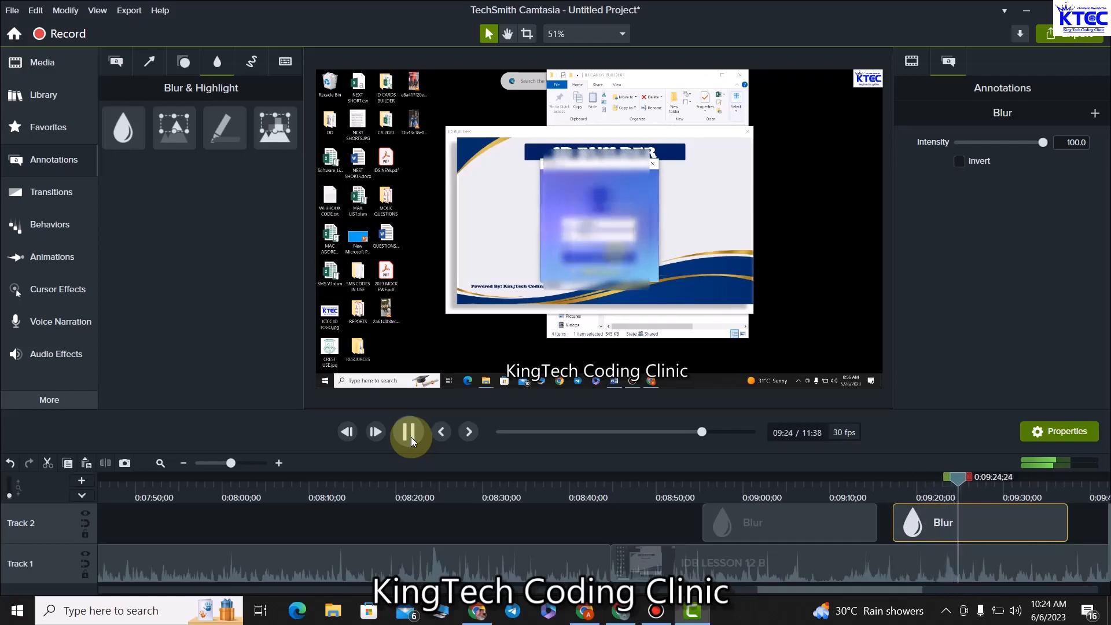
pyautogui.click(409, 437)
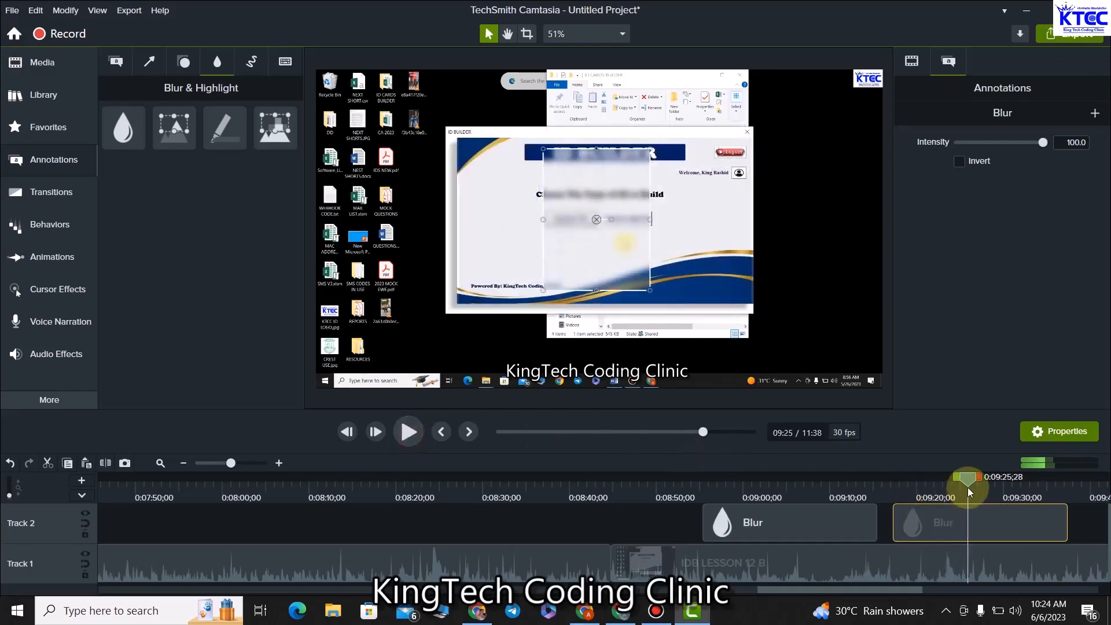
pyautogui.moveTo(965, 489); pyautogui.dragTo(959, 489)
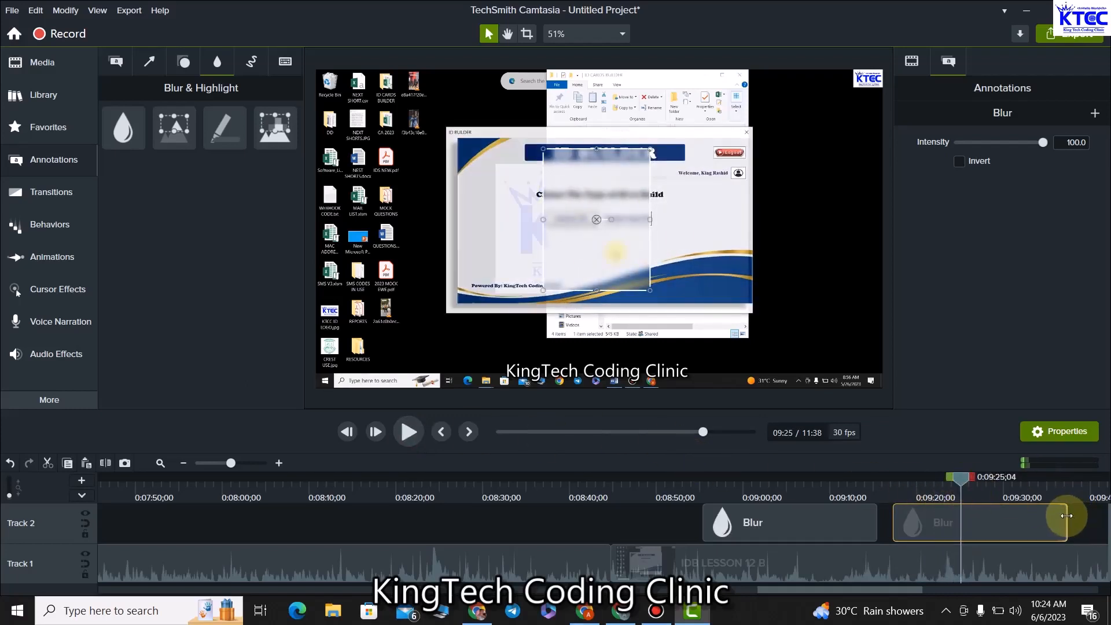
pyautogui.moveTo(1067, 515); pyautogui.dragTo(924, 480)
pyautogui.click(409, 431)
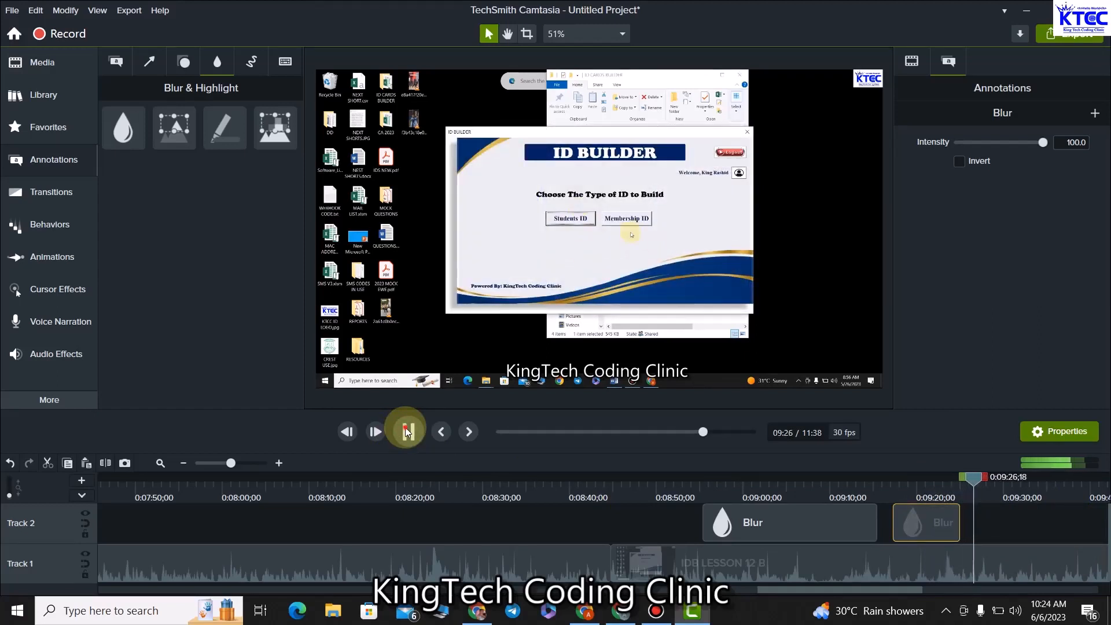
pyautogui.click(407, 431)
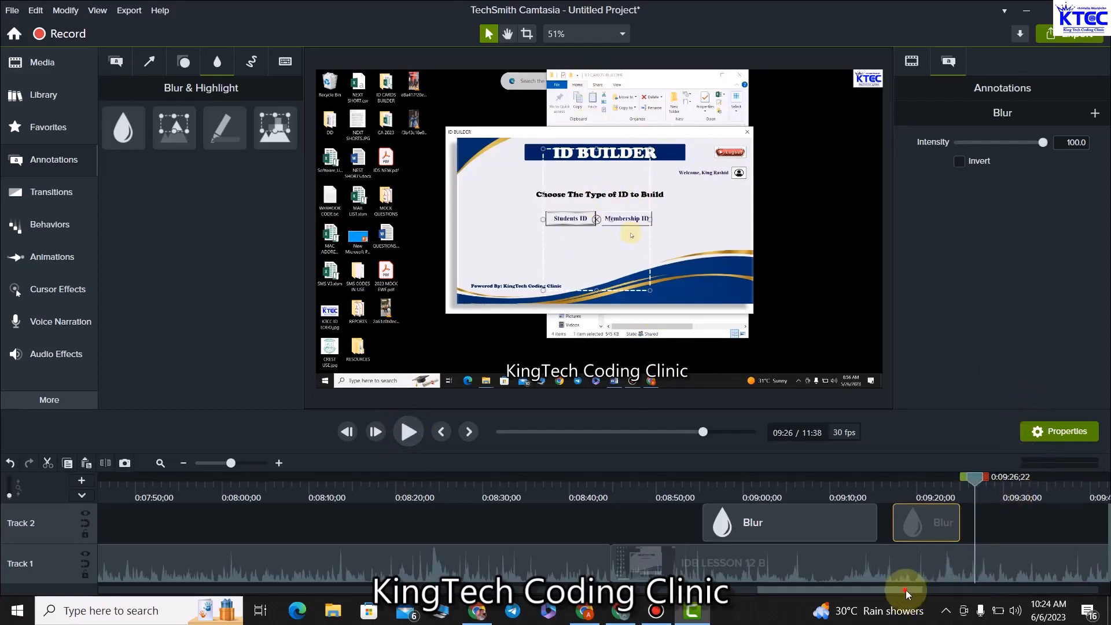
# Split the IDB LESSON 12 B clip on Track 1 at 0:11:33;29 and delete the leftover end piece.
pyautogui.moveTo(905, 589); pyautogui.dragTo(1016, 594)
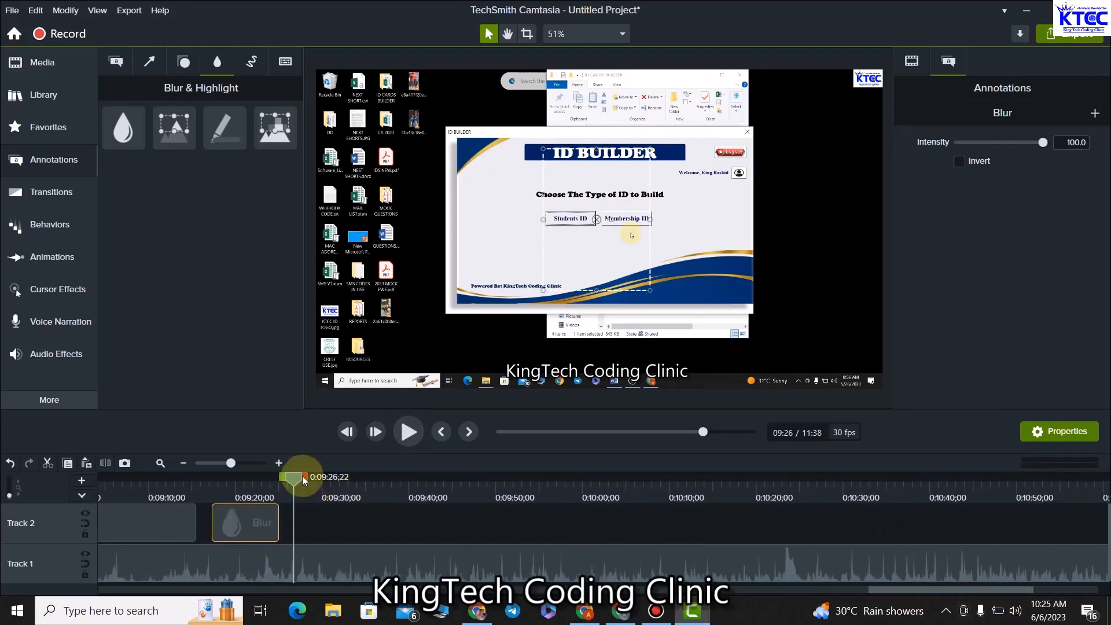
pyautogui.moveTo(335, 485); pyautogui.dragTo(937, 484)
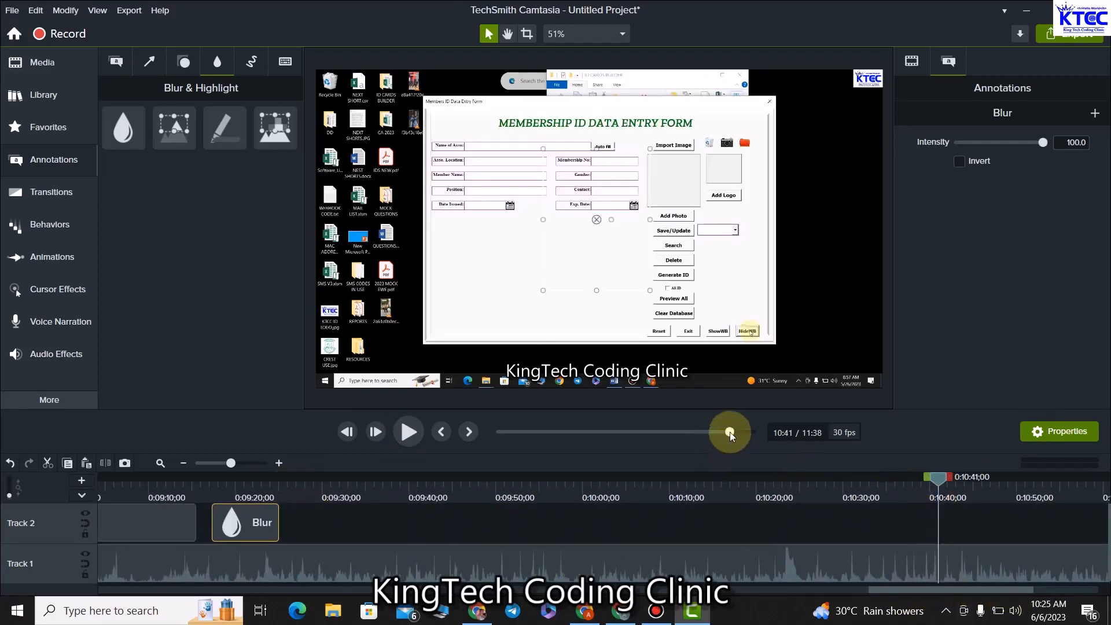
pyautogui.moveTo(730, 432); pyautogui.dragTo(741, 429)
pyautogui.click(408, 432)
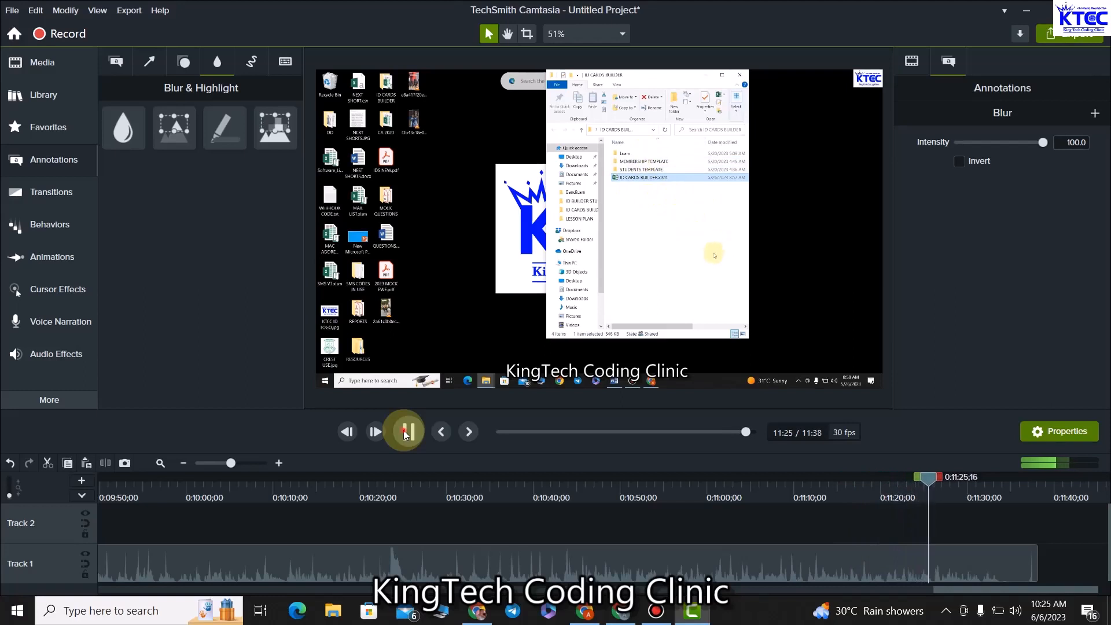
pyautogui.click(407, 433)
pyautogui.moveTo(936, 481); pyautogui.dragTo(978, 478)
pyautogui.click(418, 432)
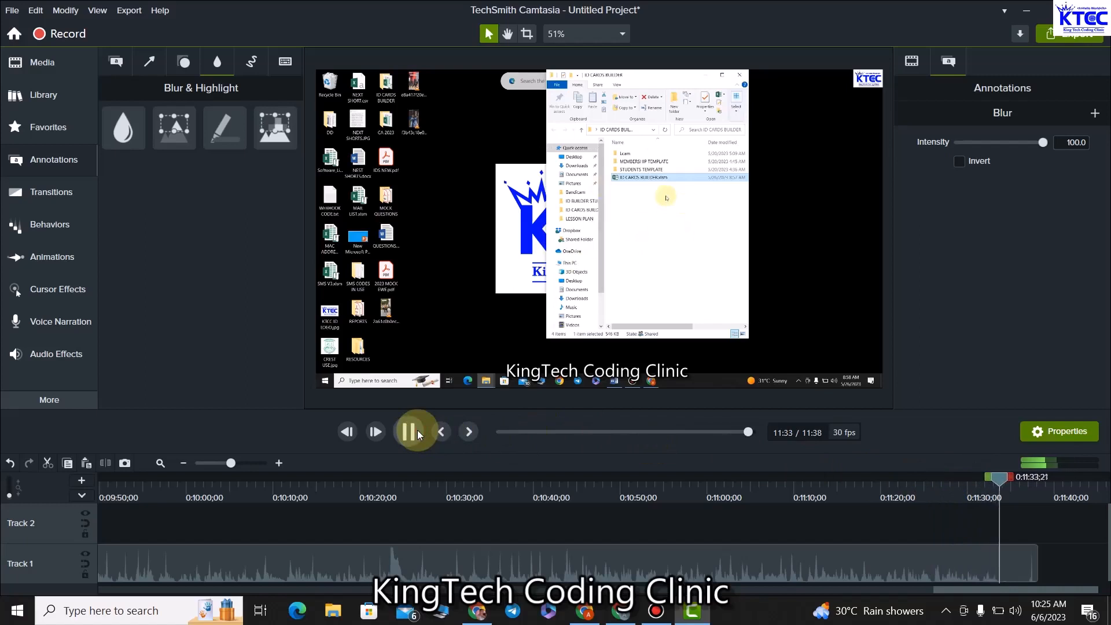
pyautogui.click(418, 432)
pyautogui.click(1016, 572)
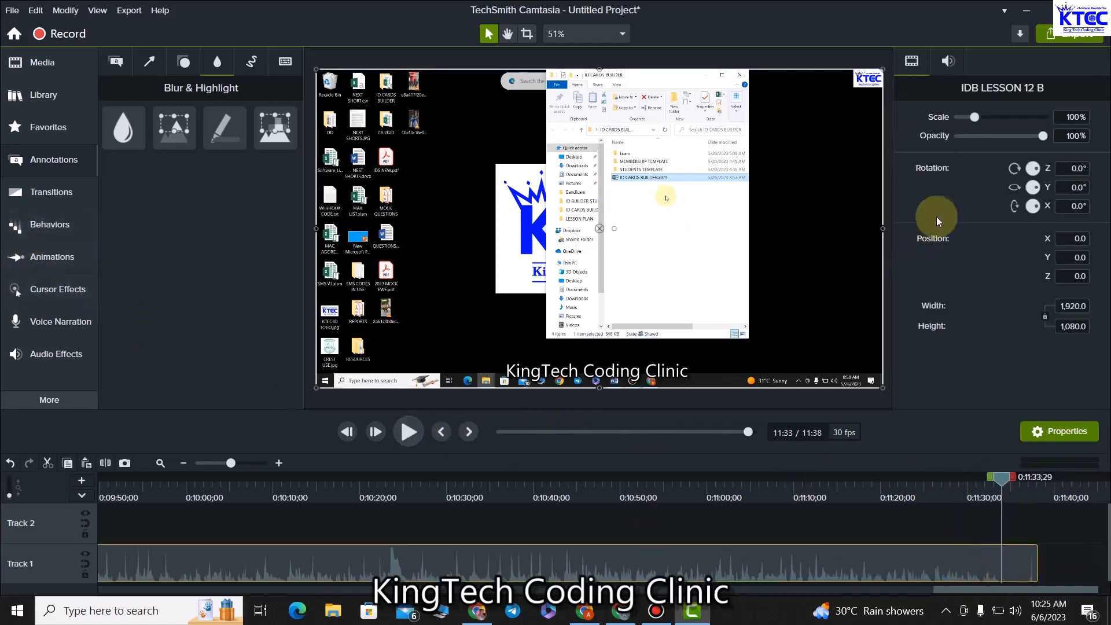
pyautogui.click(105, 463)
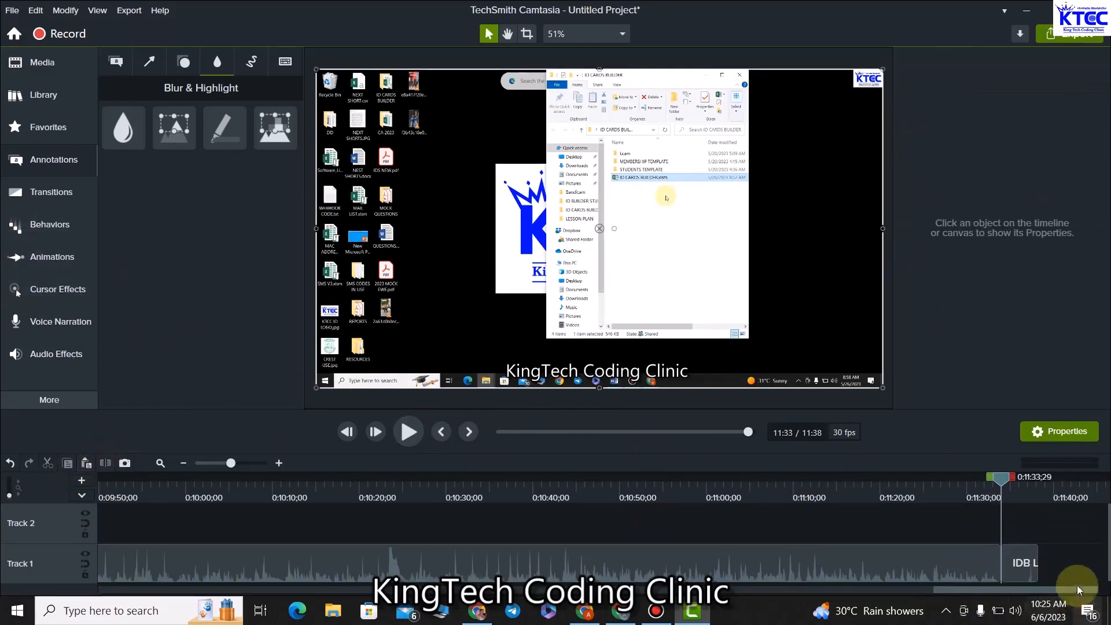
pyautogui.click(1023, 564)
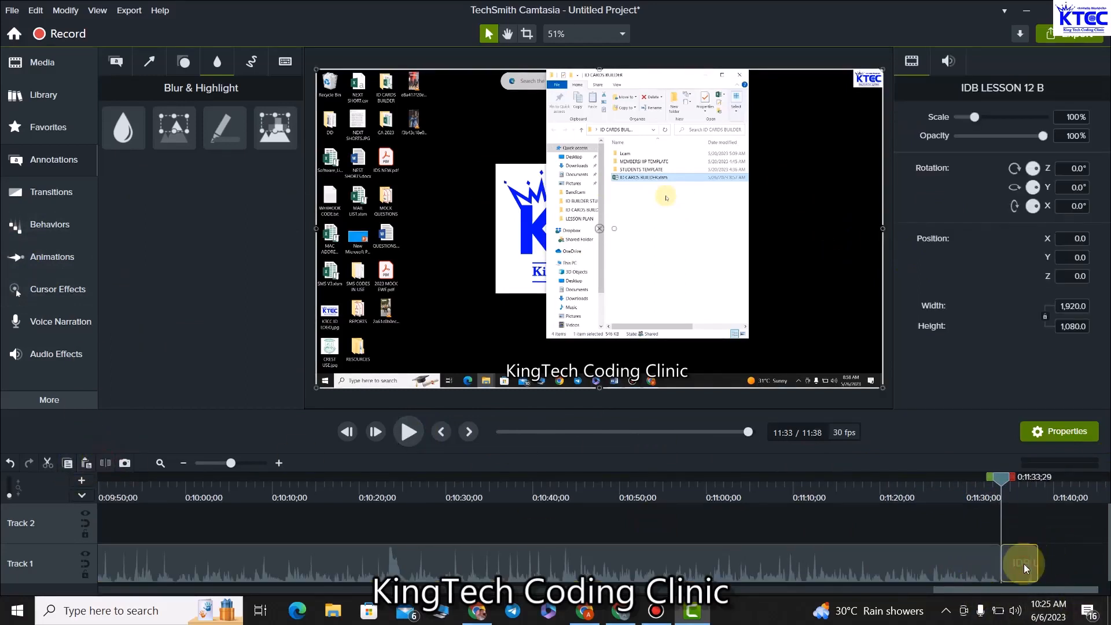
pyautogui.press('Delete')
# Delete both Blur clips from Track 2.
pyautogui.moveTo(998, 482); pyautogui.dragTo(571, 544)
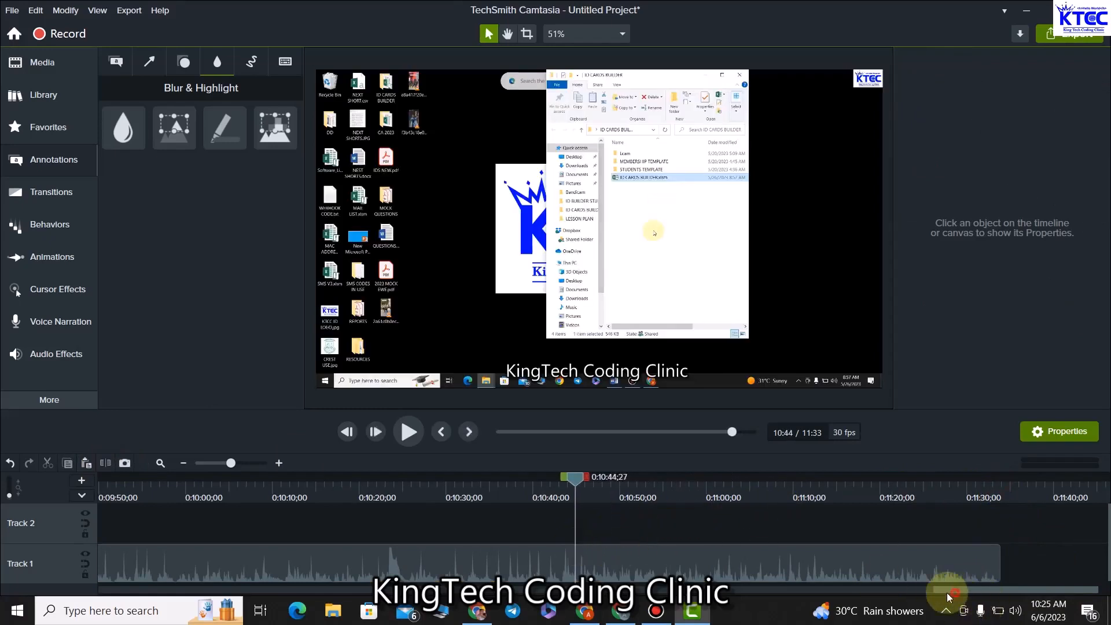
pyautogui.moveTo(947, 593); pyautogui.dragTo(884, 588)
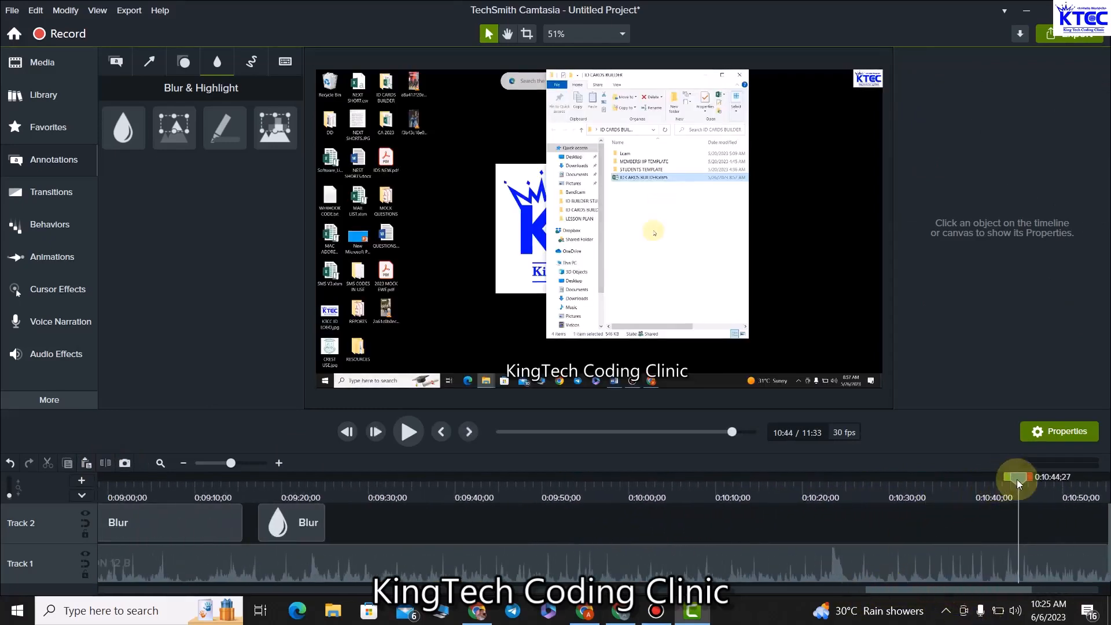
pyautogui.moveTo(1017, 479); pyautogui.dragTo(472, 513)
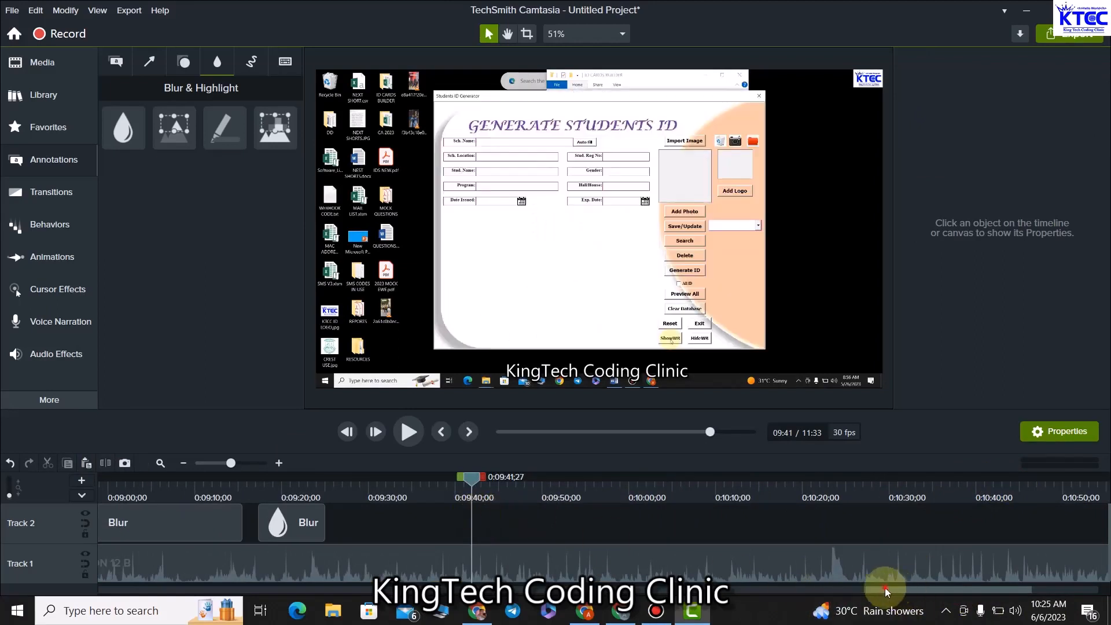
pyautogui.moveTo(884, 588); pyautogui.dragTo(838, 590)
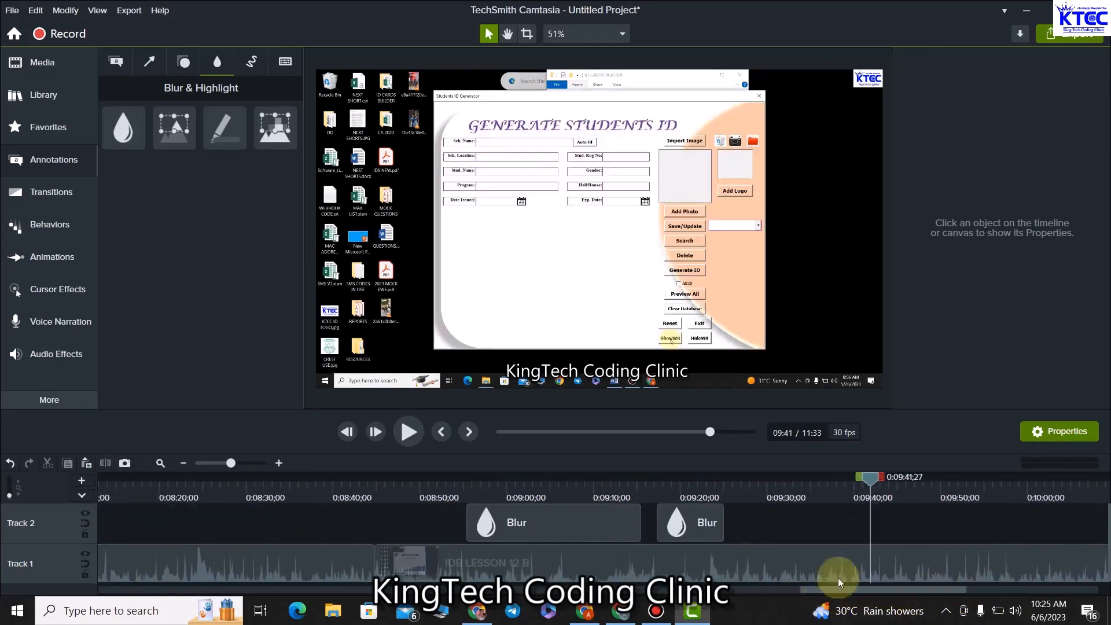
pyautogui.click(675, 526)
pyautogui.click(613, 526)
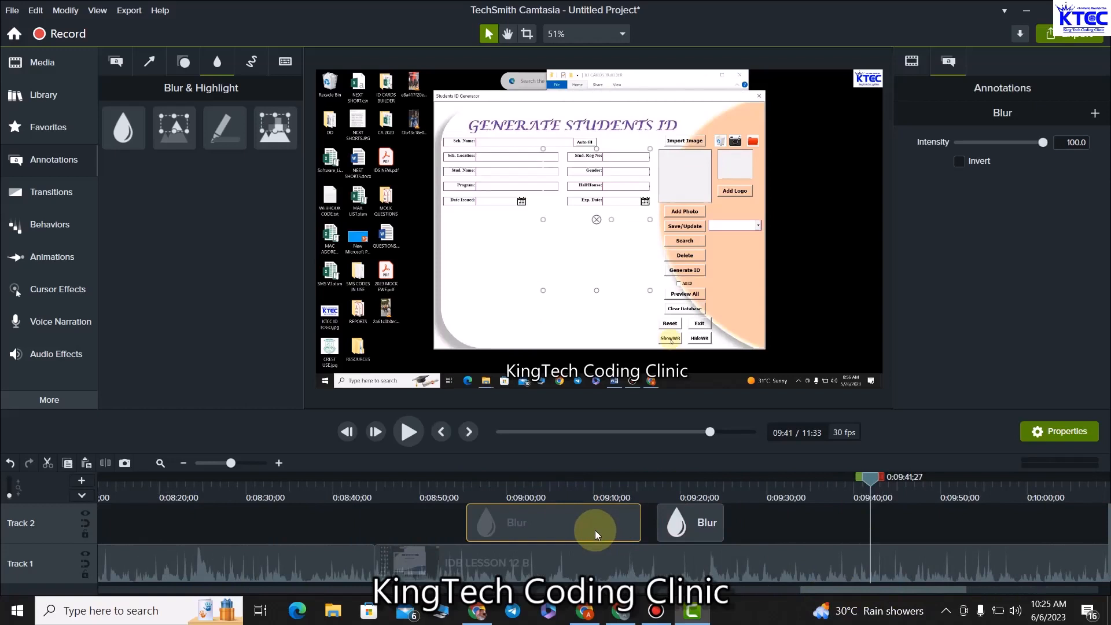
pyautogui.press('Delete')
pyautogui.click(683, 522)
pyautogui.press('Delete')
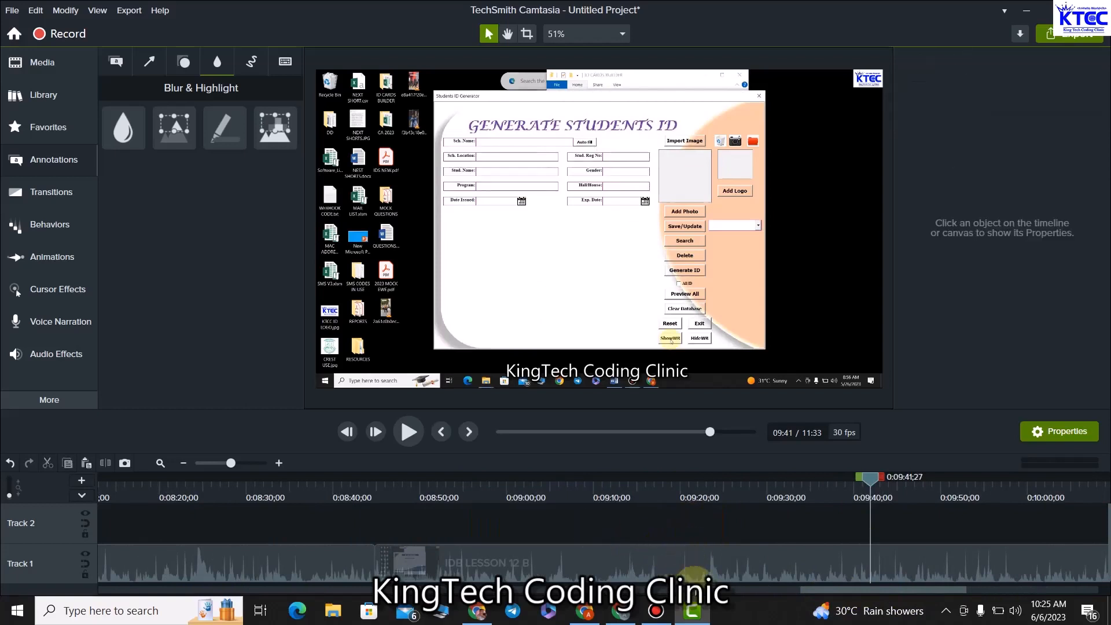
# Delete the Subscribe Slider clip near the start of Track 2.
pyautogui.moveTo(809, 589); pyautogui.dragTo(98, 611)
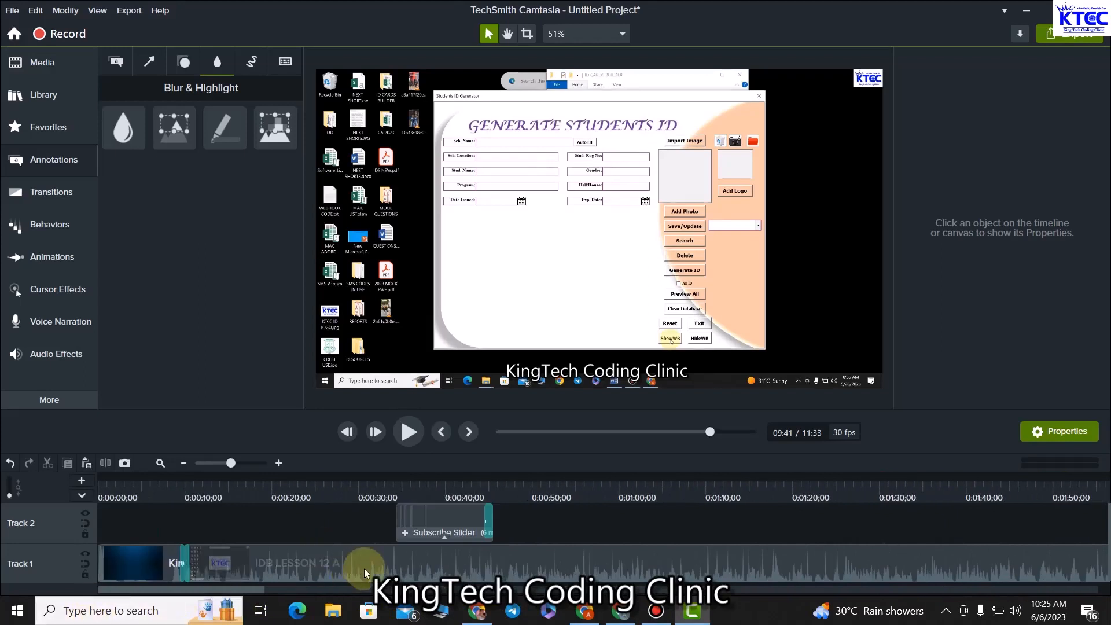
pyautogui.click(429, 514)
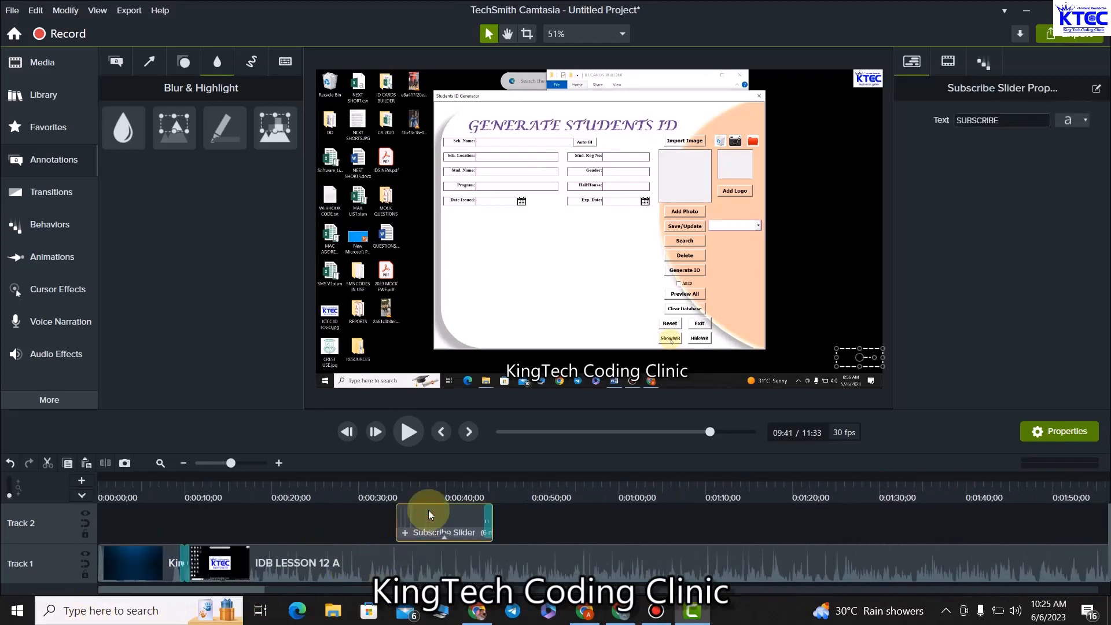
pyautogui.press('Delete')
# Preview the intro and its transition into IDB LESSON 12 A from the project's start, and skim on to 0:00:37;09.
pyautogui.moveTo(712, 429); pyautogui.dragTo(488, 433)
pyautogui.click(399, 433)
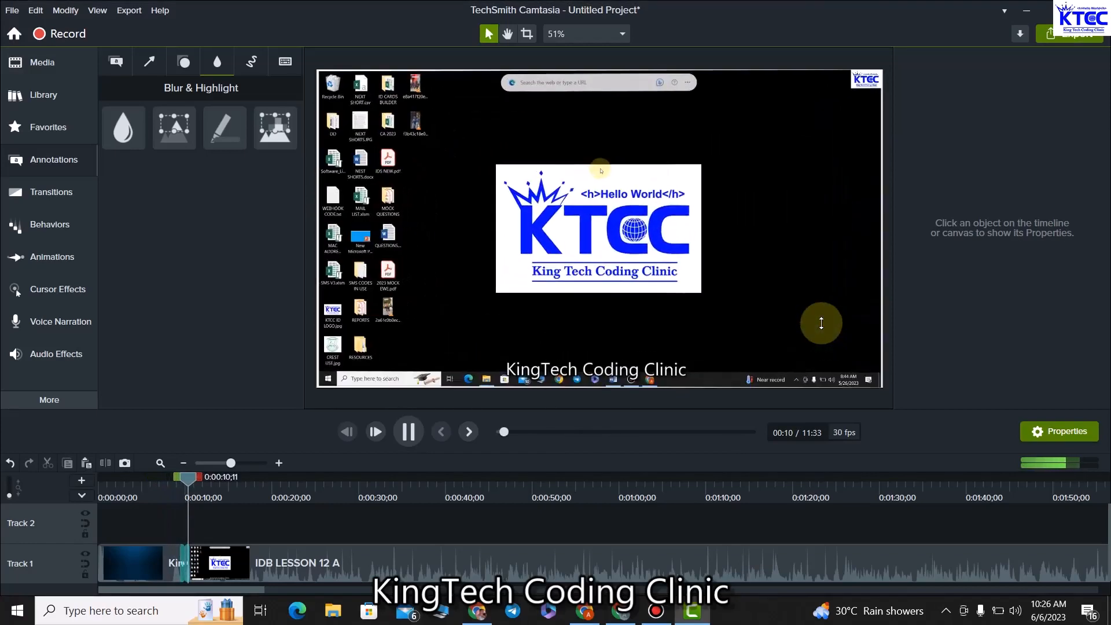
pyautogui.click(408, 433)
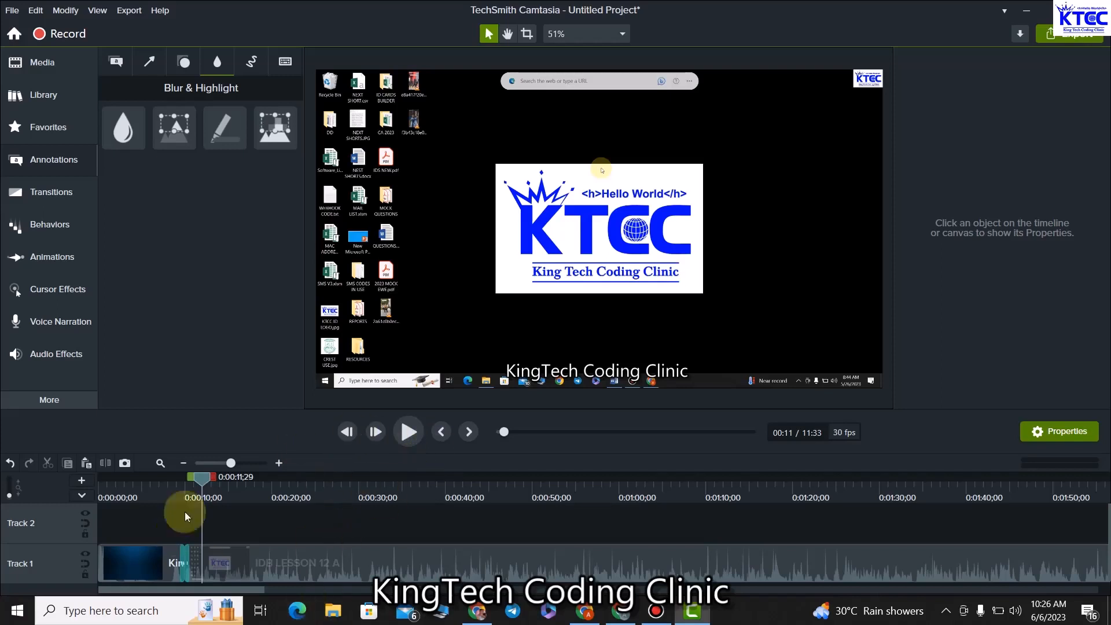
pyautogui.moveTo(204, 478); pyautogui.dragTo(307, 477)
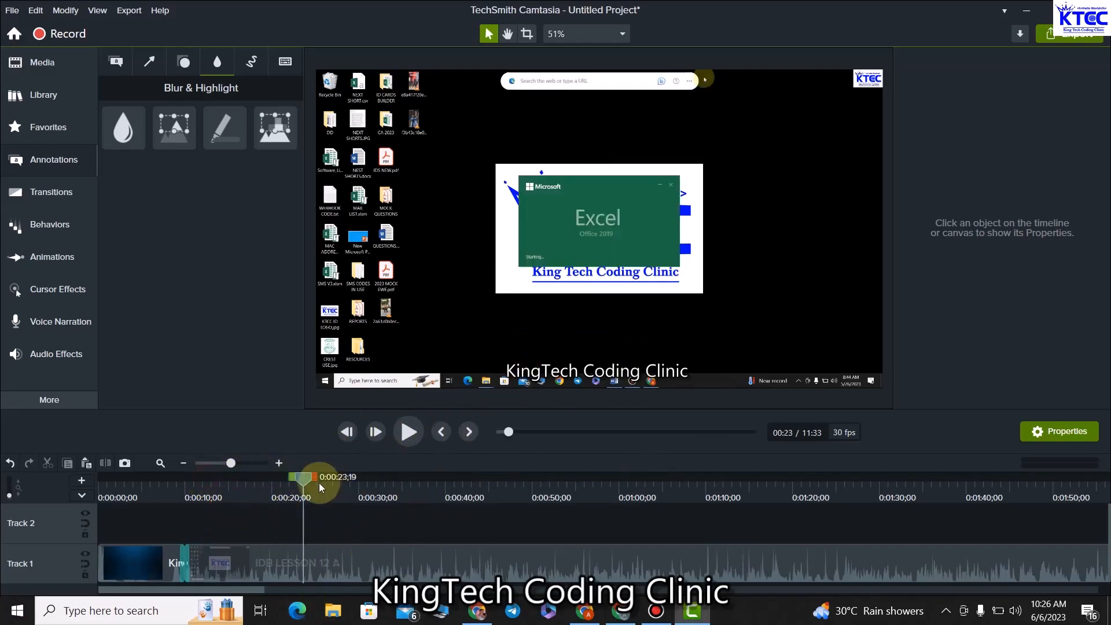
pyautogui.moveTo(322, 482); pyautogui.dragTo(422, 463)
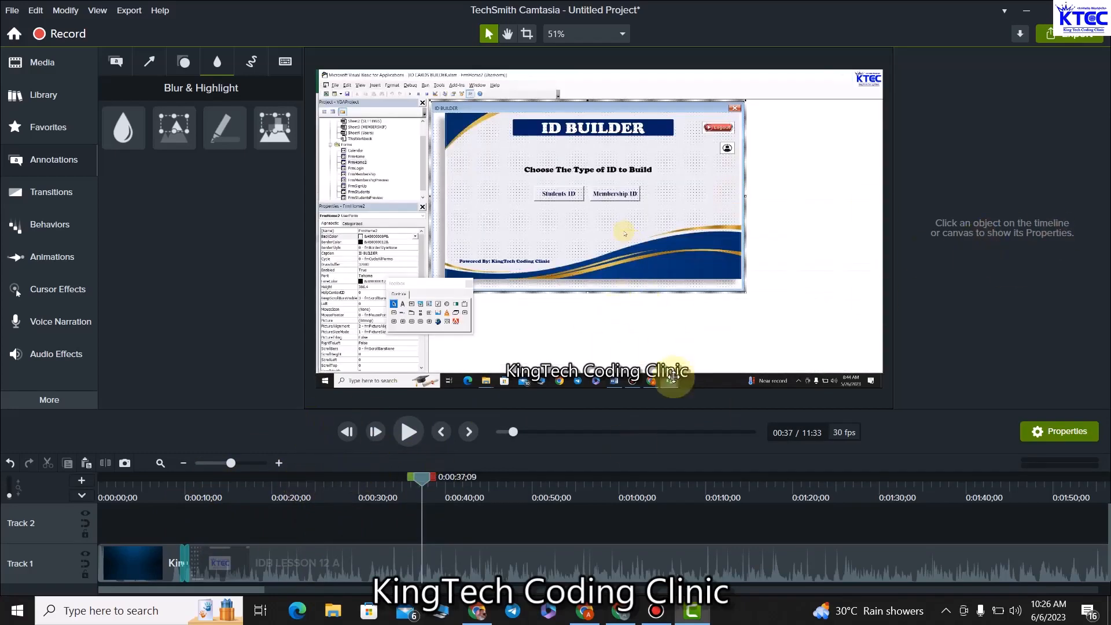
# Start an export to a local MP4 file and name it IDB LESSON 12.
pyautogui.click(1067, 36)
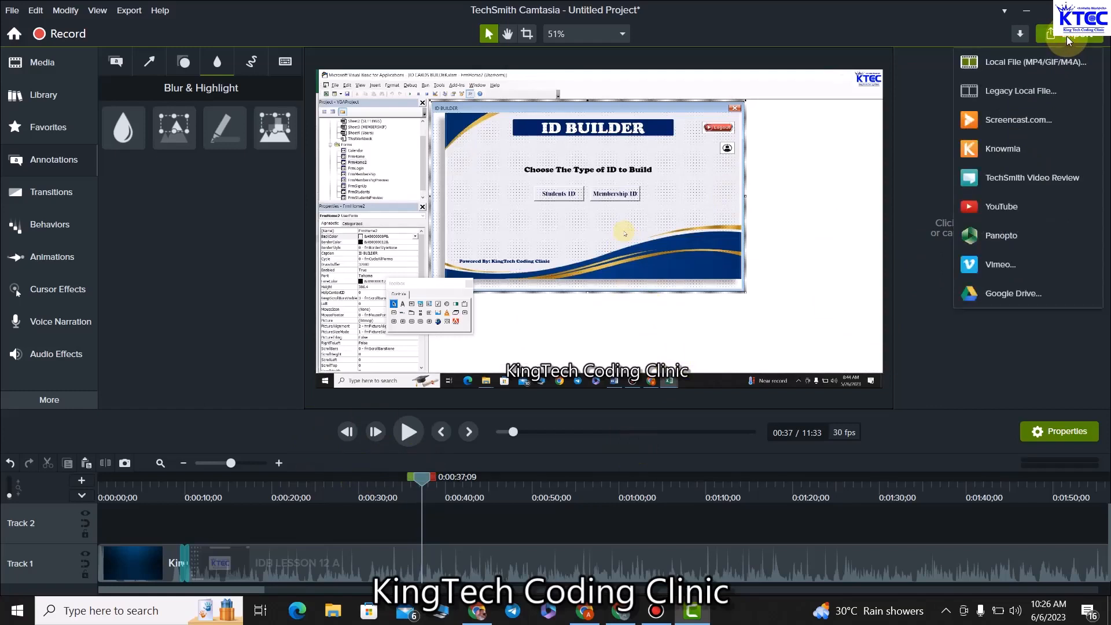
pyautogui.click(1016, 61)
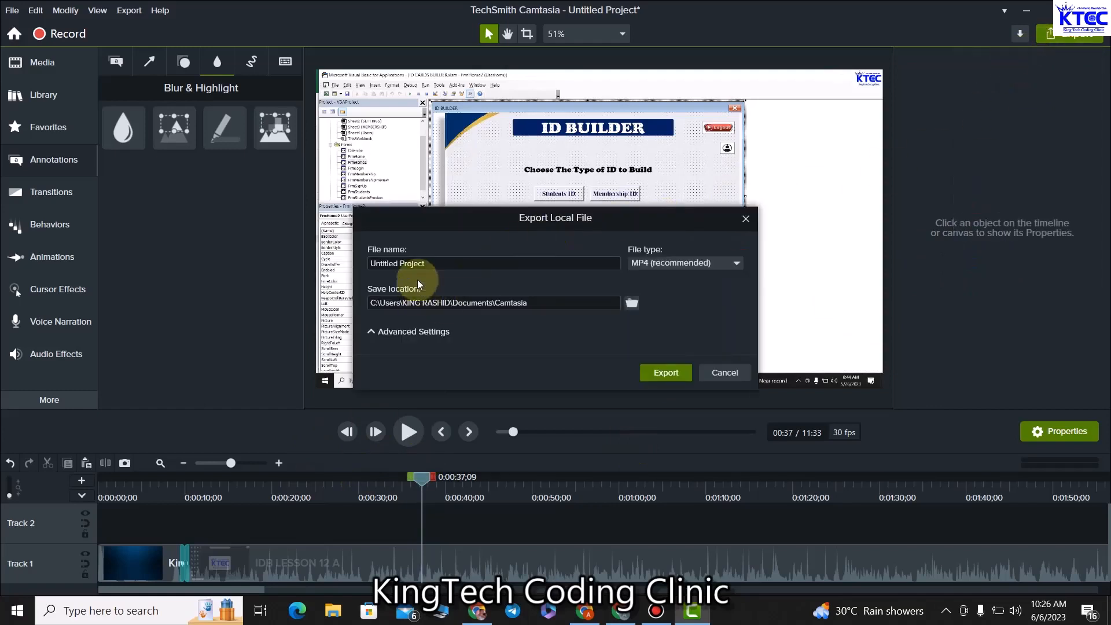
pyautogui.moveTo(438, 265); pyautogui.dragTo(376, 264)
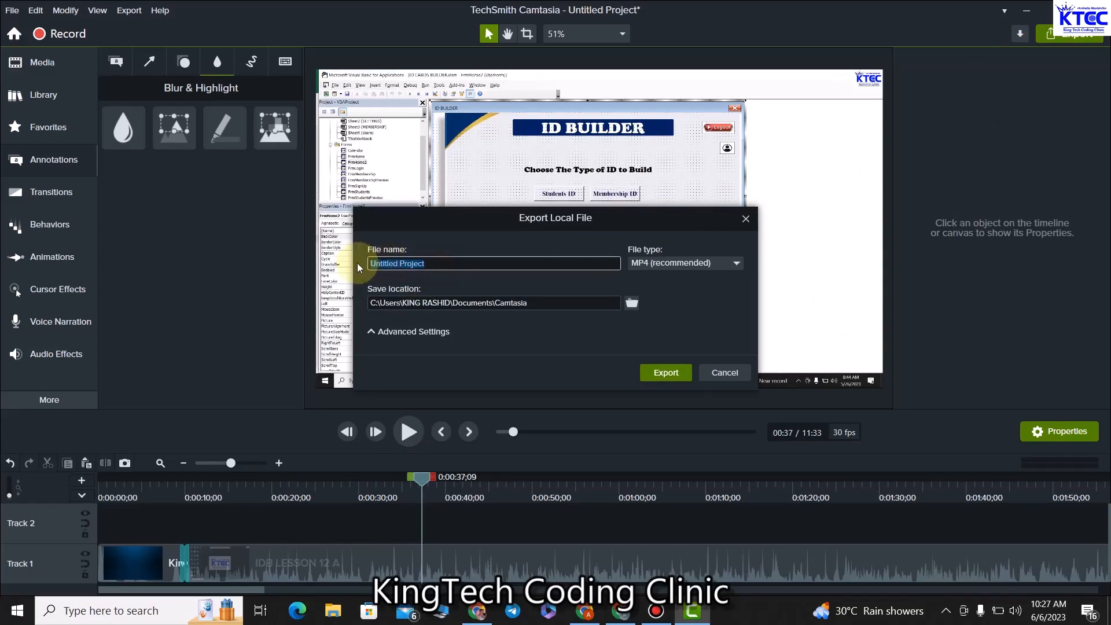
pyautogui.write('M')
pyautogui.write('DB LESSON 1')
pyautogui.write('2')
# Browse for the export's save location and open the I CARD TOOLS folder on the MY FILES (E:) drive.
pyautogui.click(633, 305)
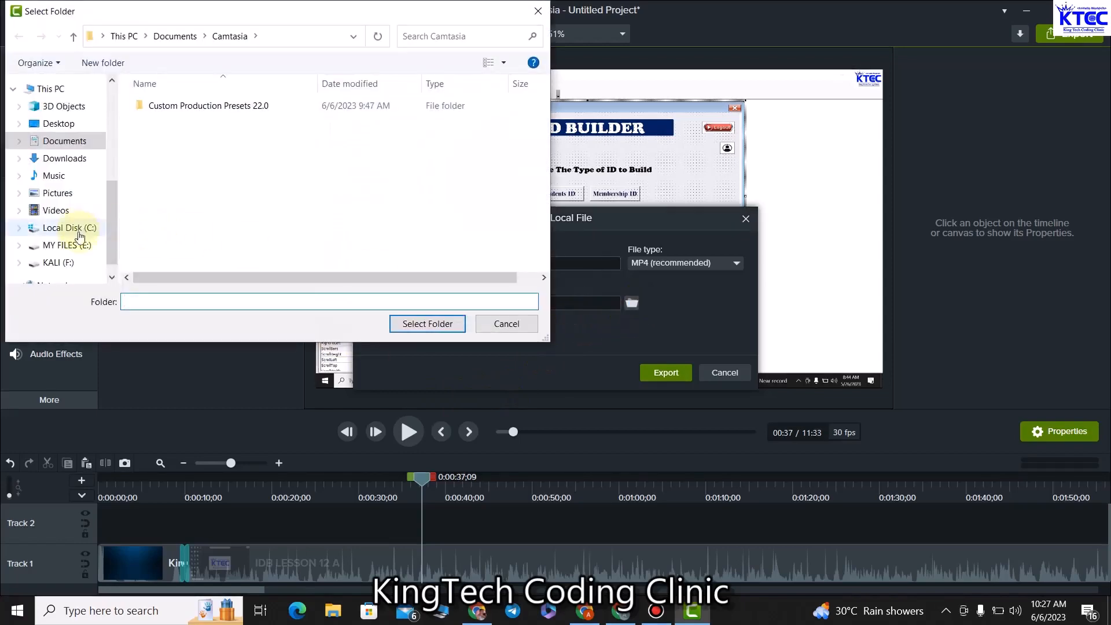
pyautogui.click(81, 244)
pyautogui.click(199, 204)
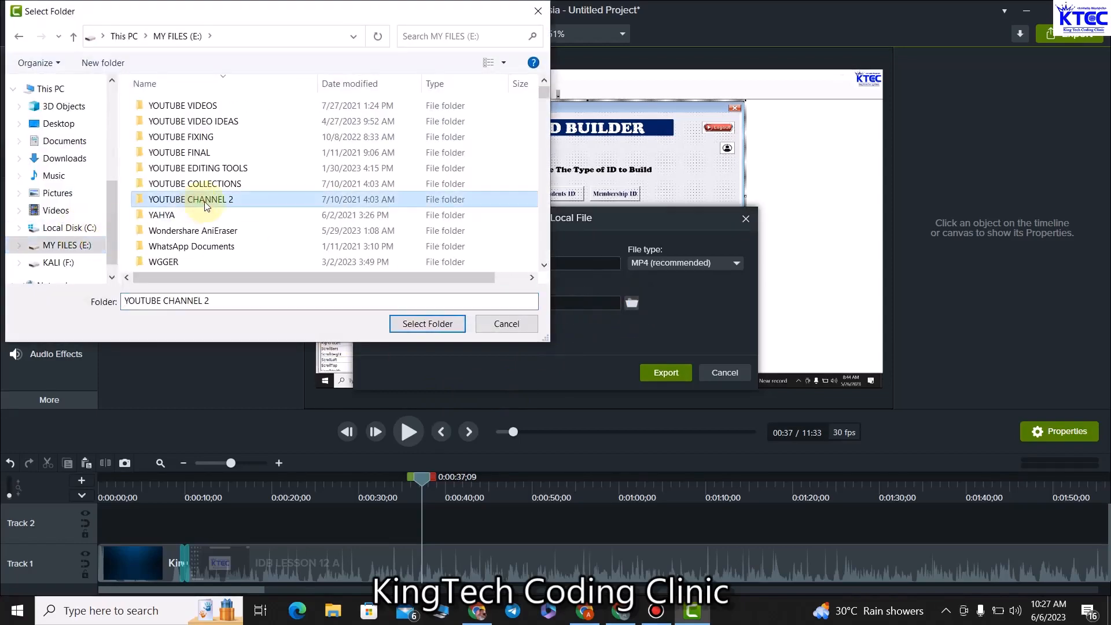
pyautogui.press('i')
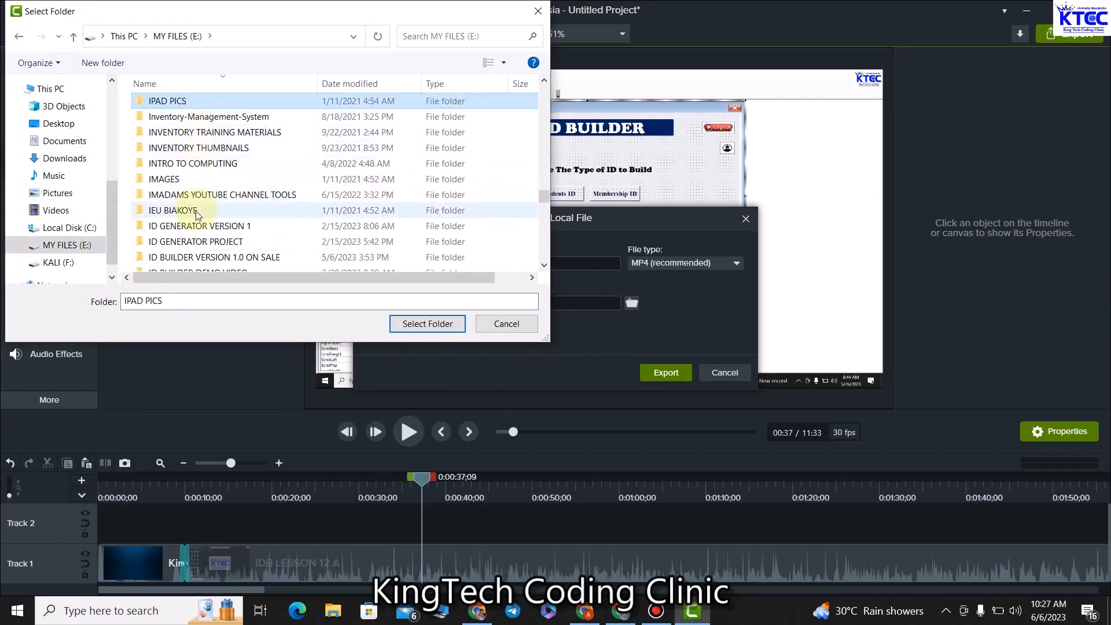
pyautogui.scroll(3, 206, 203)
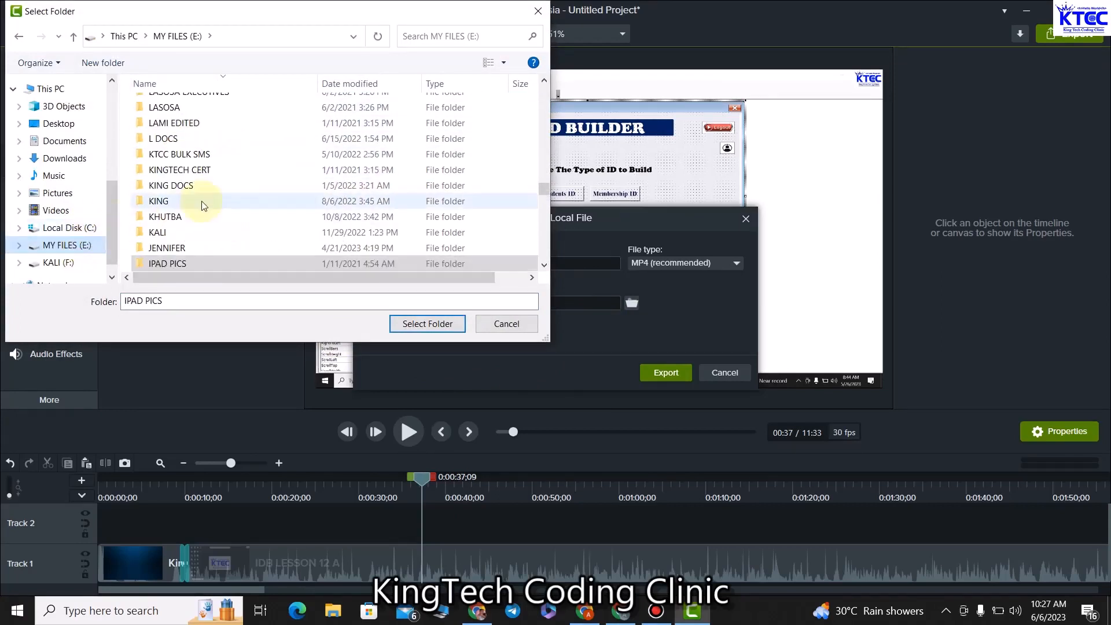
pyautogui.click(203, 202)
pyautogui.press('i')
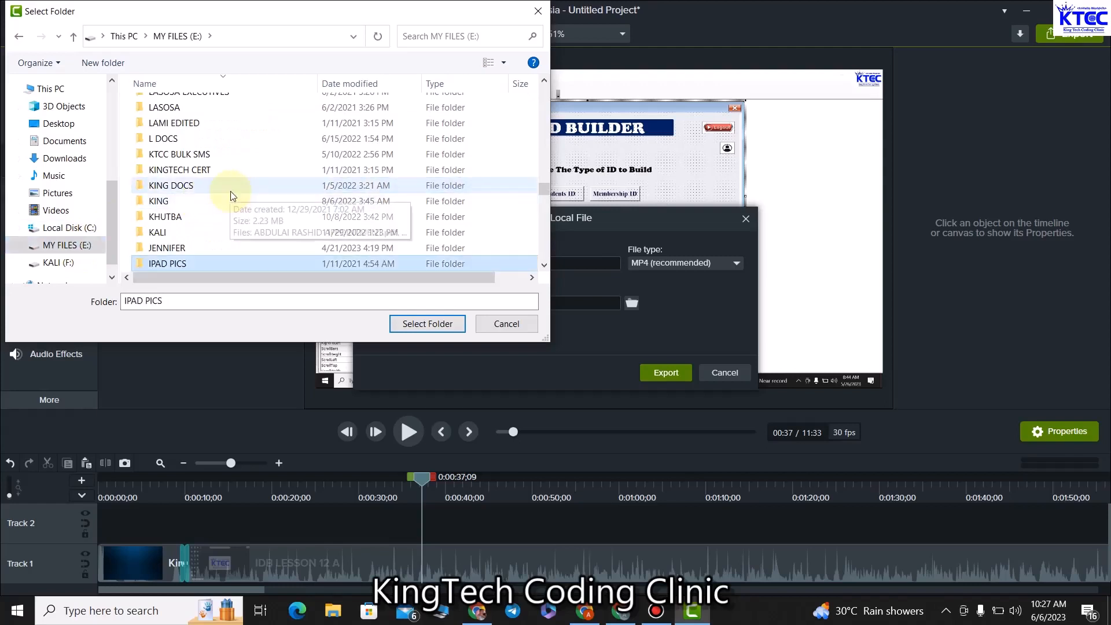
pyautogui.scroll(-1, 231, 191)
pyautogui.scroll(-2, 230, 191)
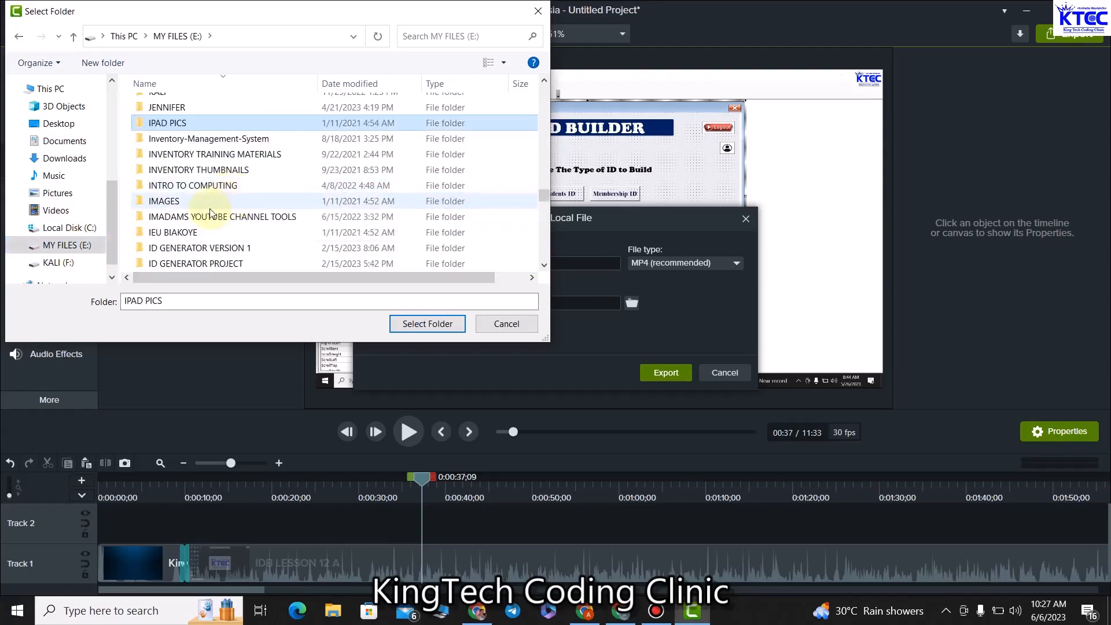
pyautogui.scroll(-1, 210, 209)
pyautogui.scroll(-1, 191, 240)
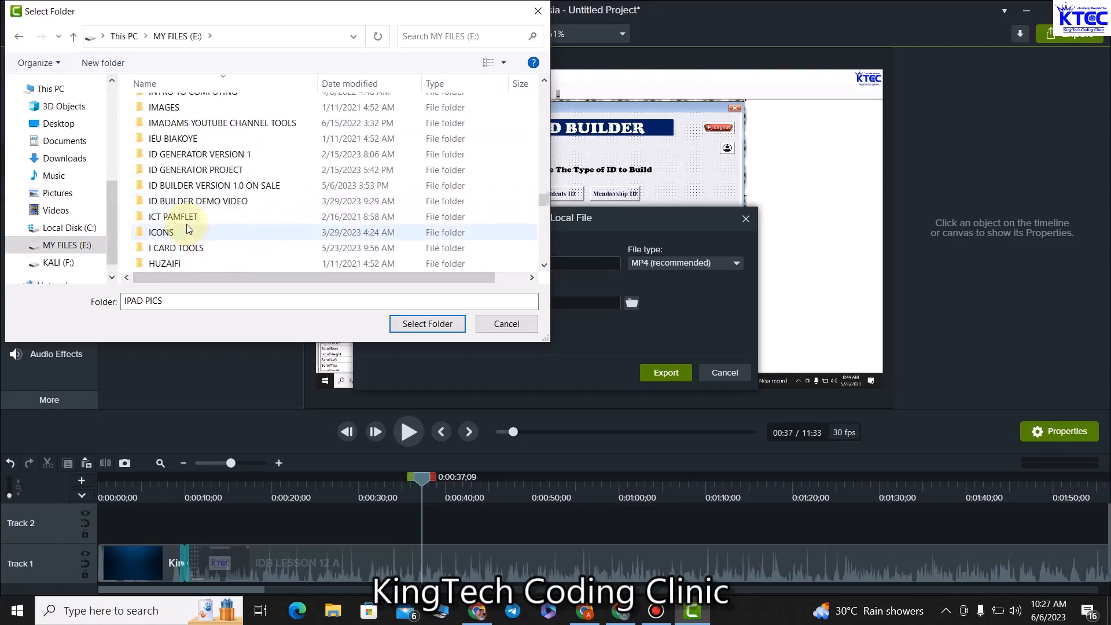
pyautogui.doubleClick(185, 248)
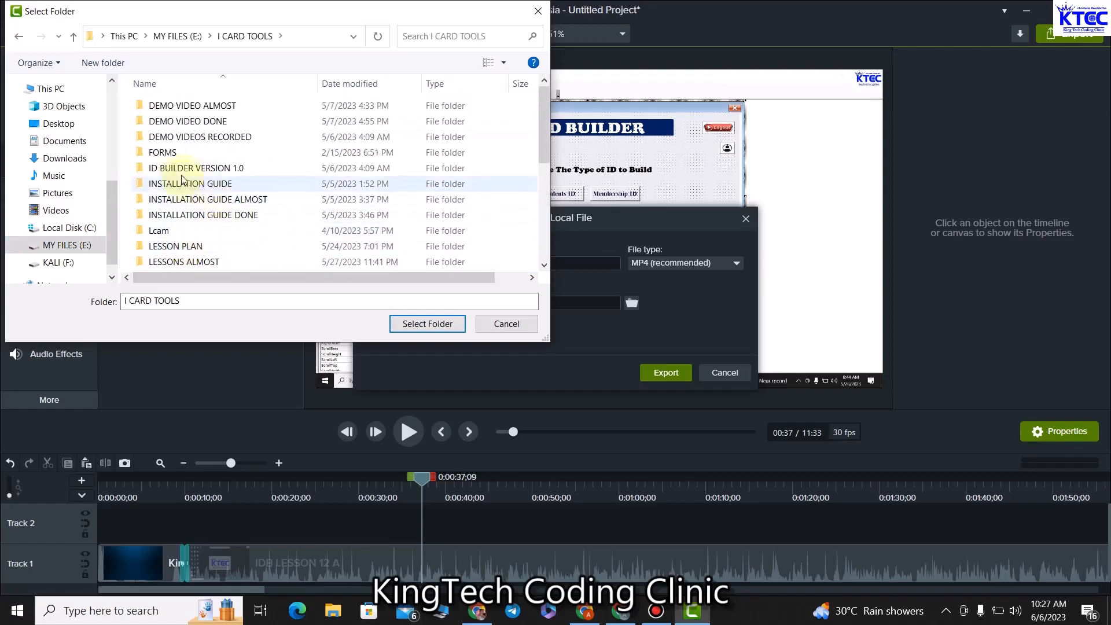
# Set the save location to the LESSONS ALMOST folder within I CARD TOOLS and export the video.
pyautogui.scroll(-1, 198, 248)
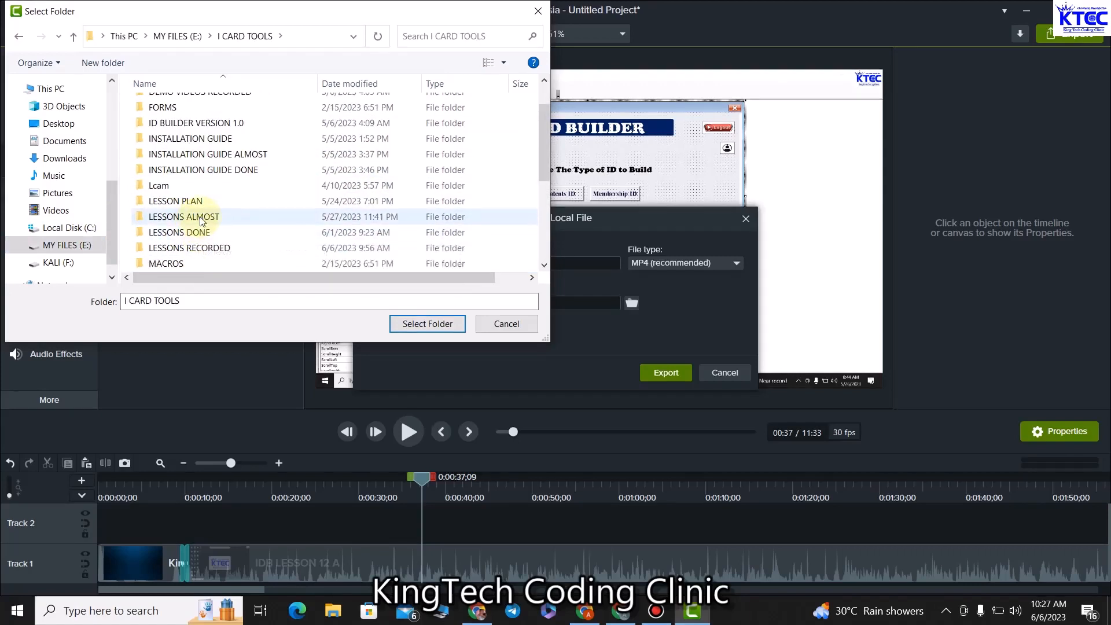
pyautogui.doubleClick(201, 215)
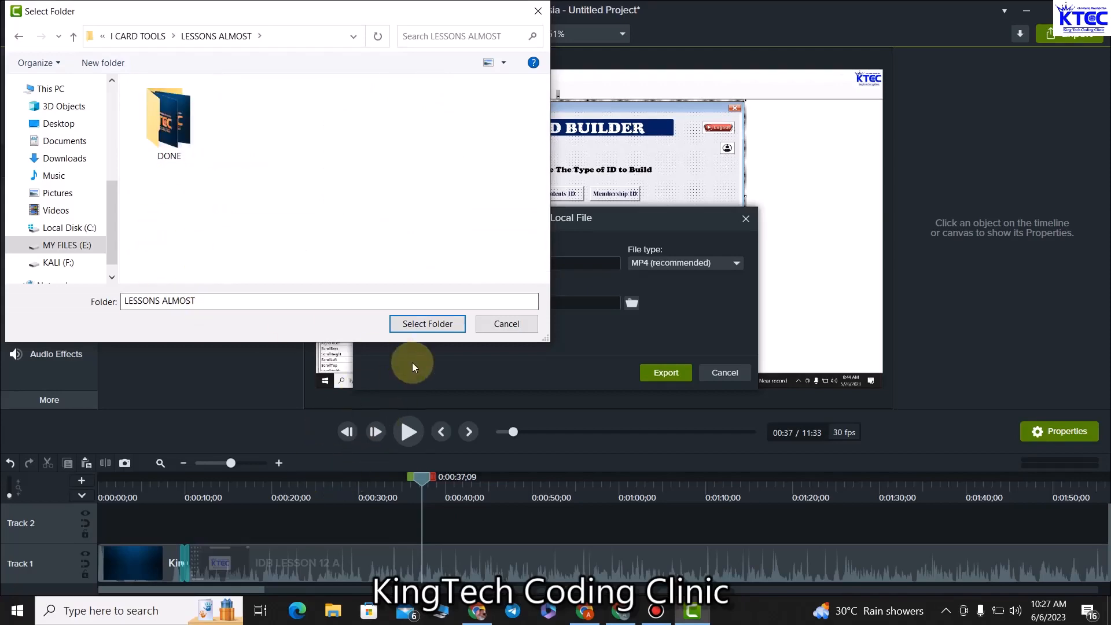
pyautogui.click(421, 325)
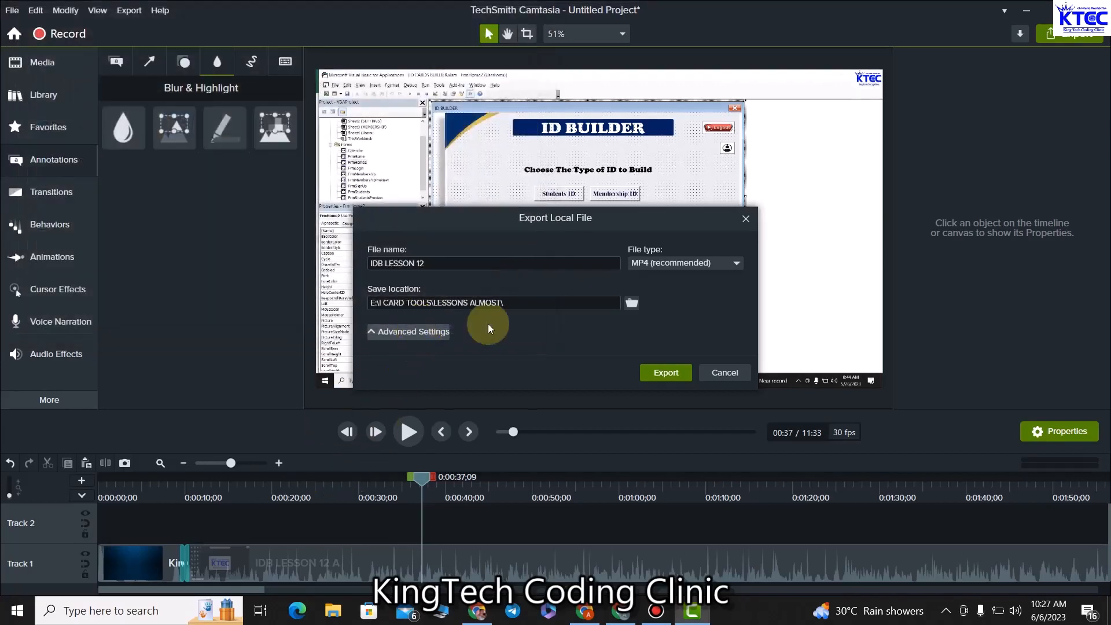
pyautogui.click(665, 373)
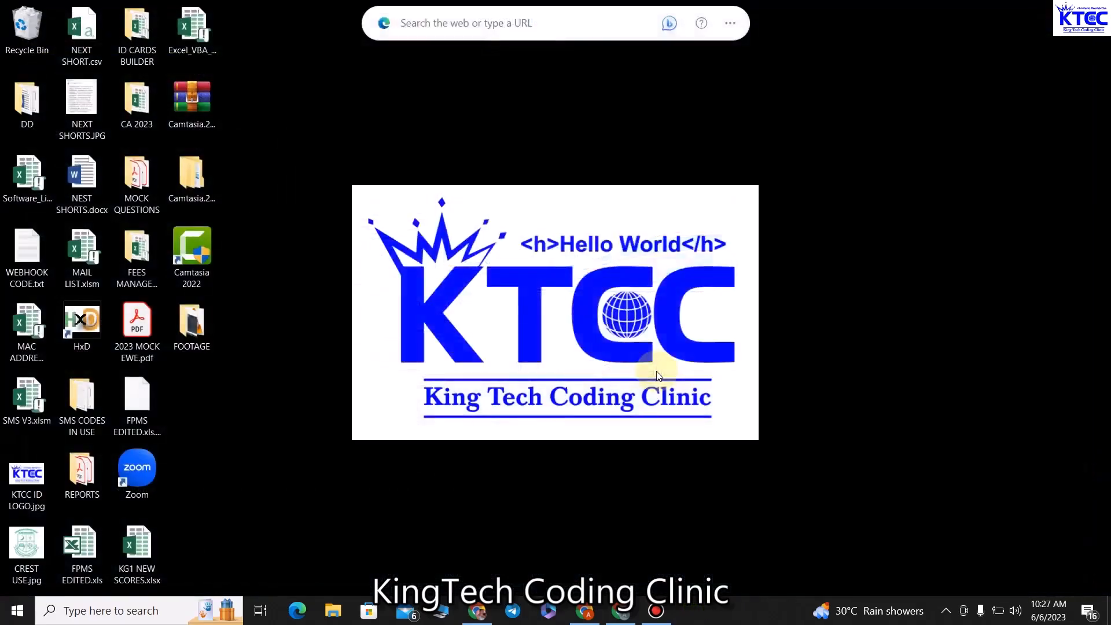